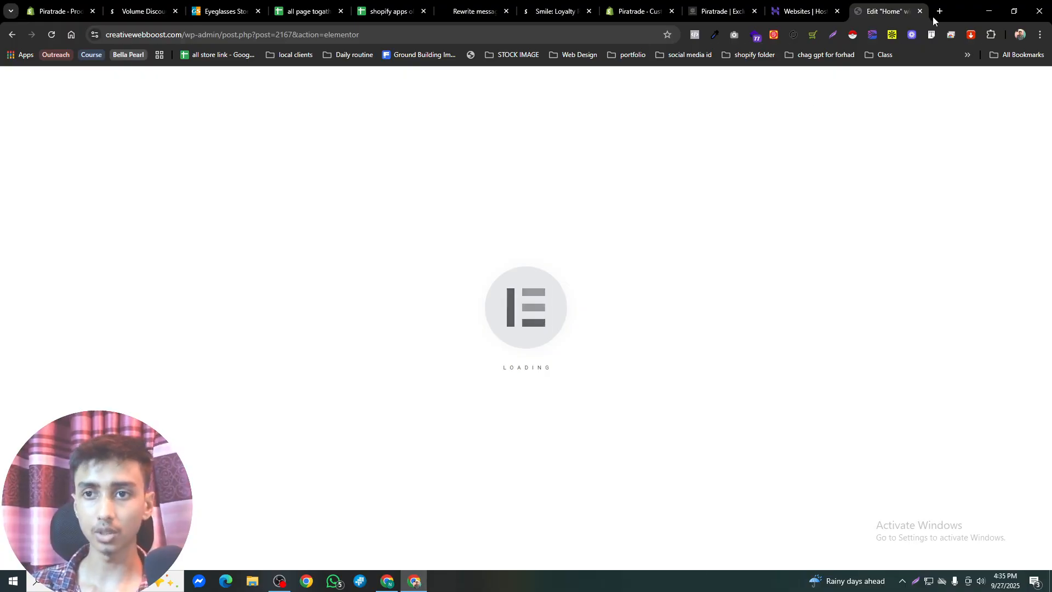
Open creativewebboost.com in a new browser tab and close the Calendly popup on its home page
click(940, 11)
text(cre)
key(Return)
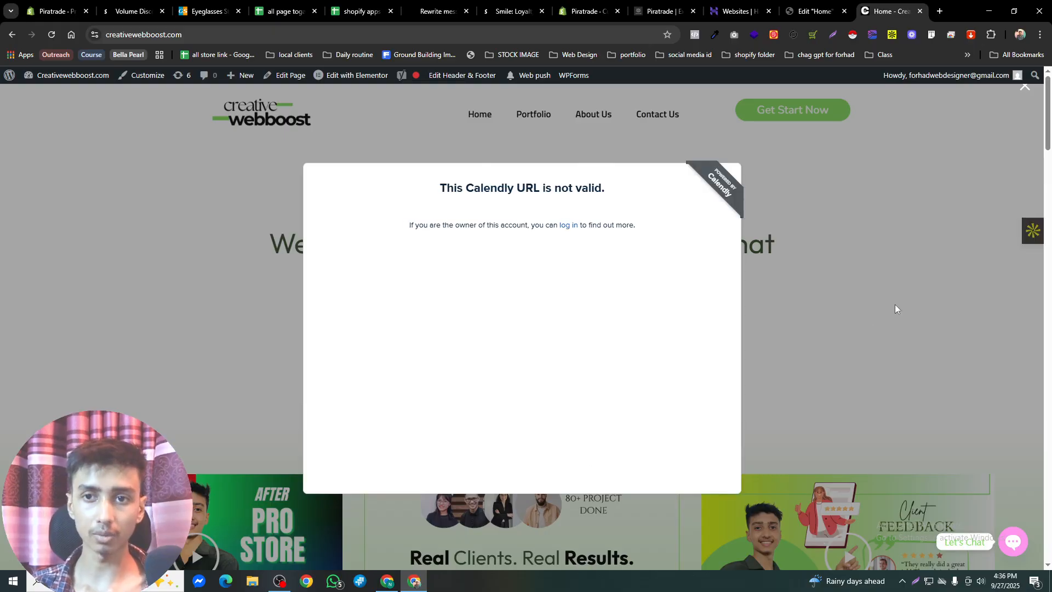
click(926, 284)
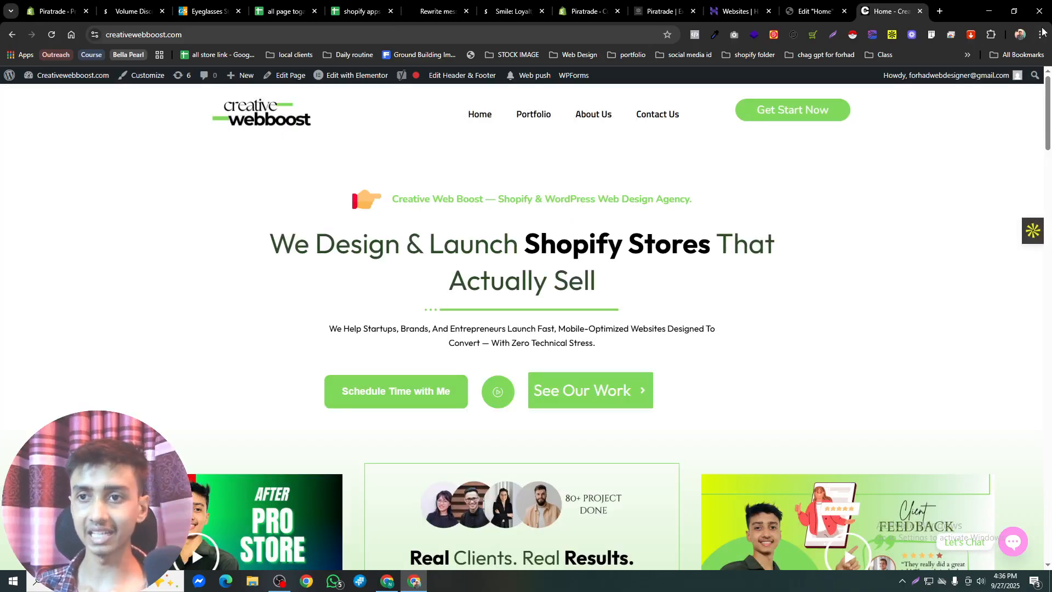
Switch to the other Chrome profile, open the bookmarked Calendly page and dismiss the offer to restore pages
click(1020, 34)
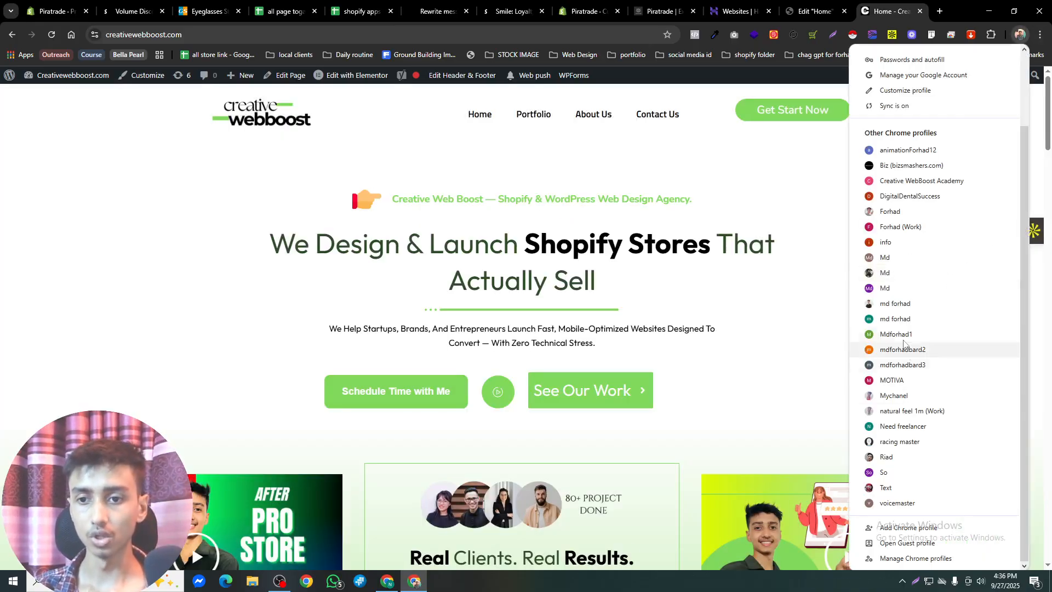
click(895, 305)
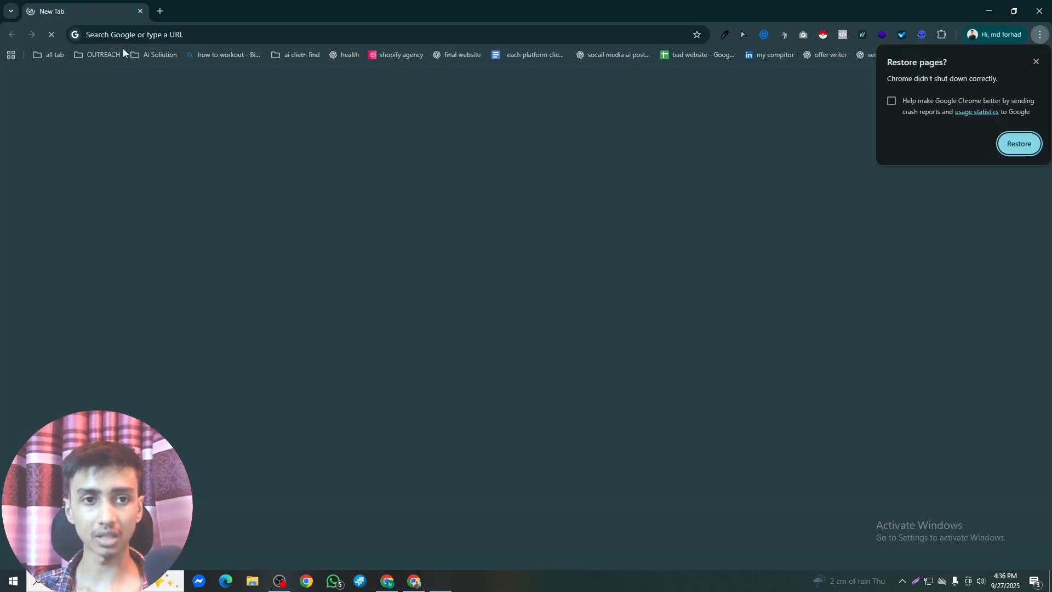
text(cl)
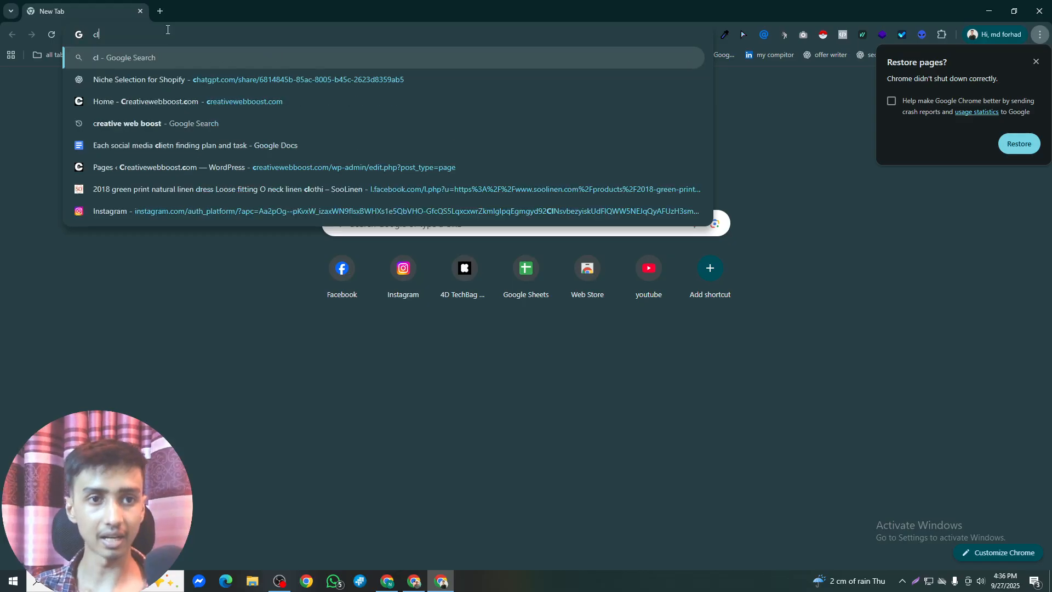
click(16, 125)
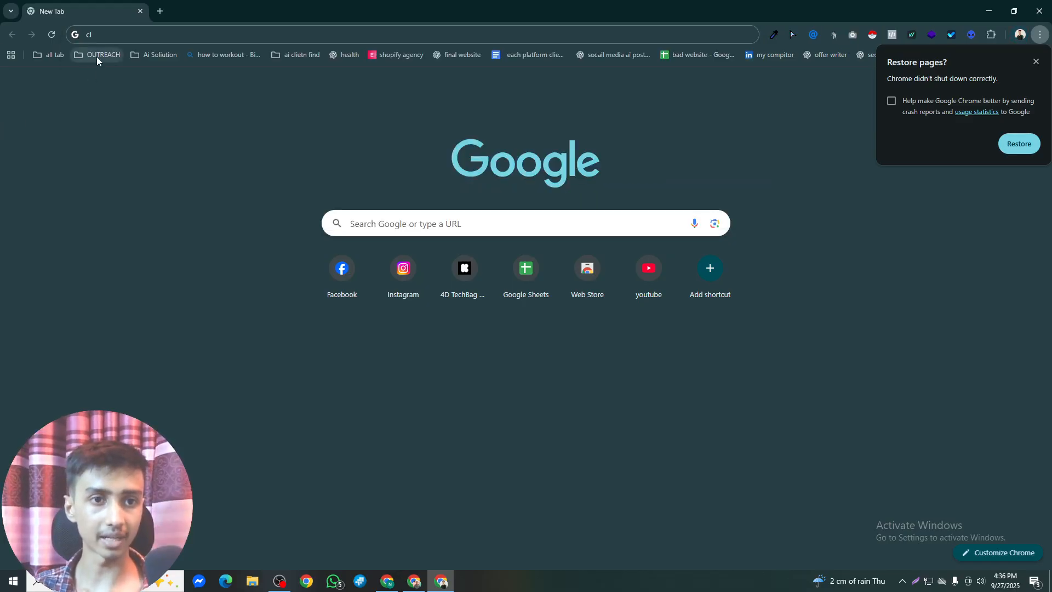
click(96, 57)
click(114, 154)
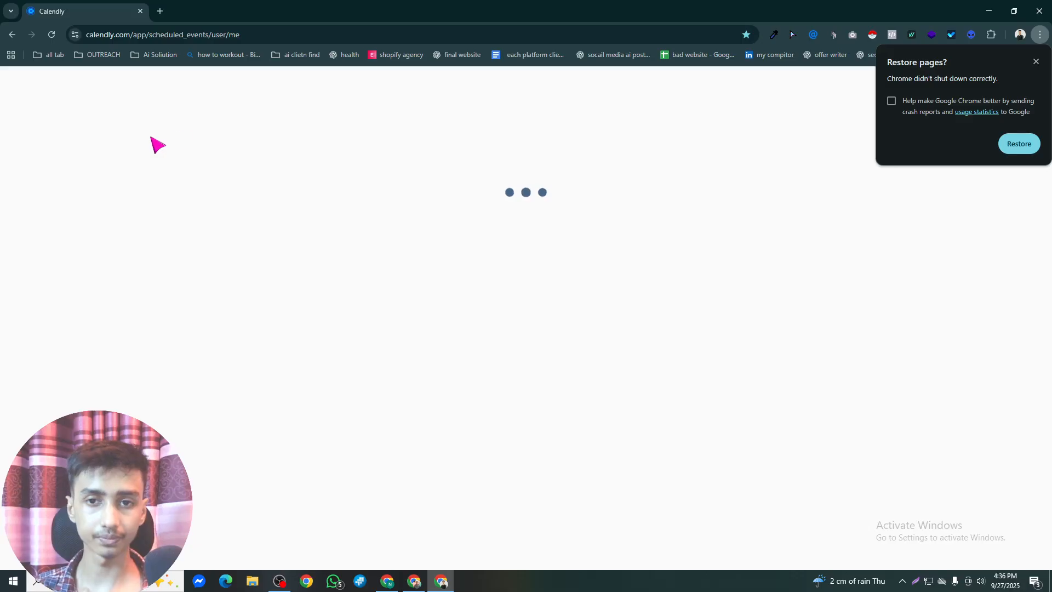
click(1036, 62)
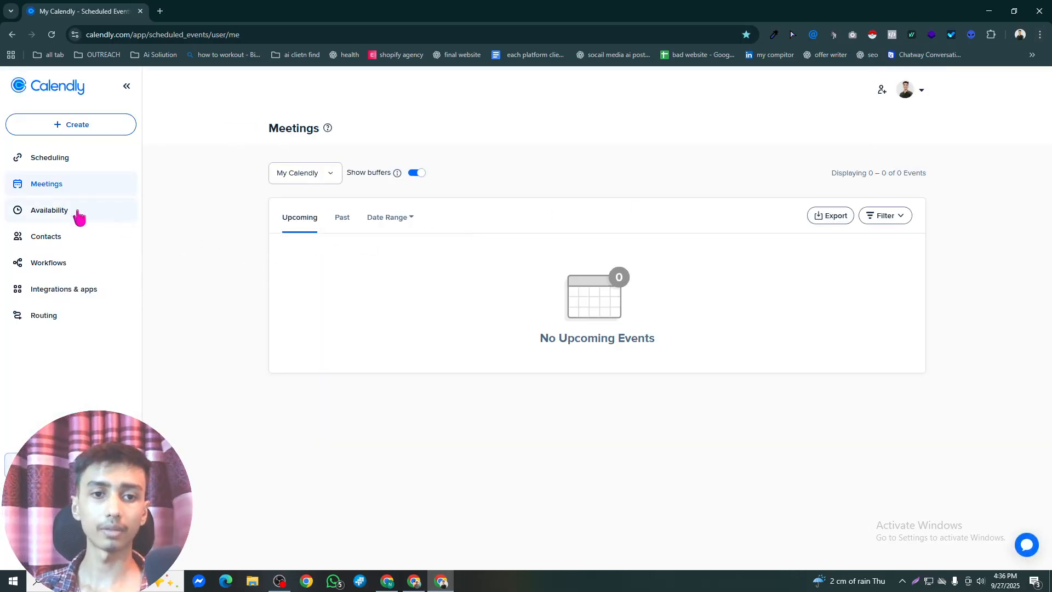
Copy the link of the "Talk with Creativewebboost owner" event type and open its Add to website options
click(50, 160)
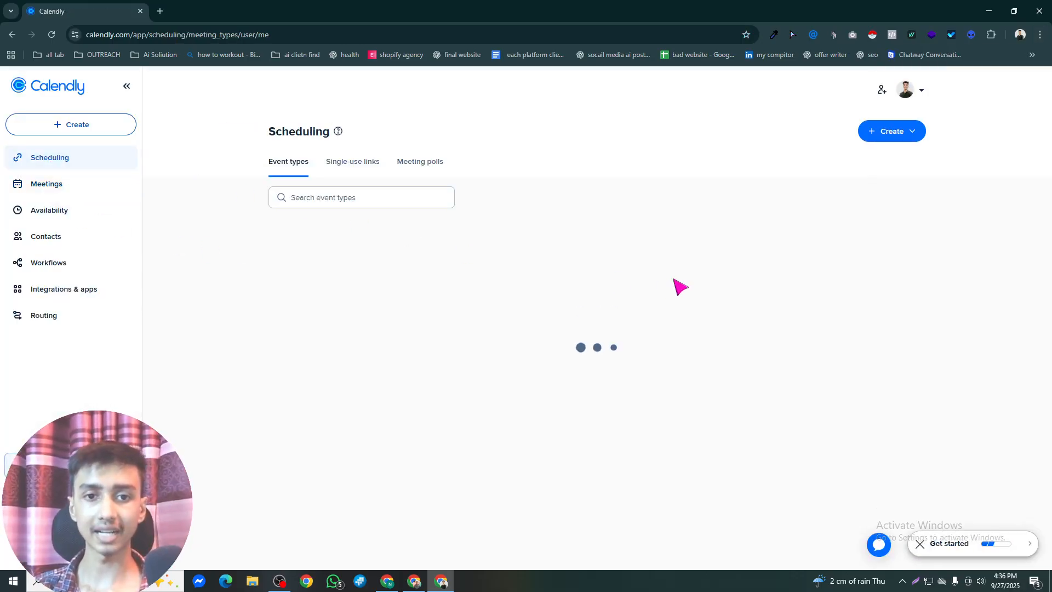
click(871, 285)
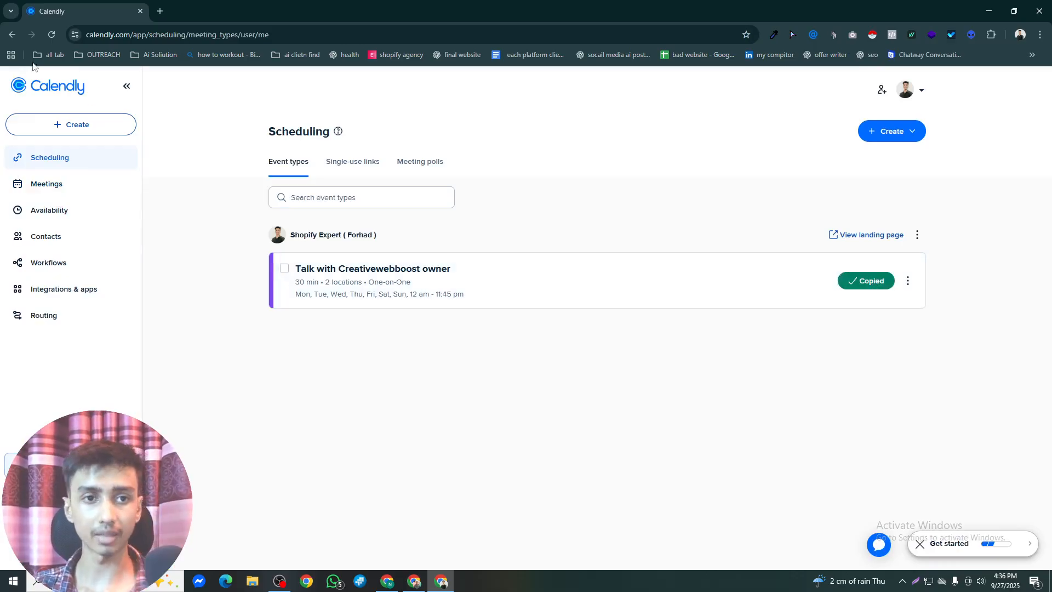
click(908, 281)
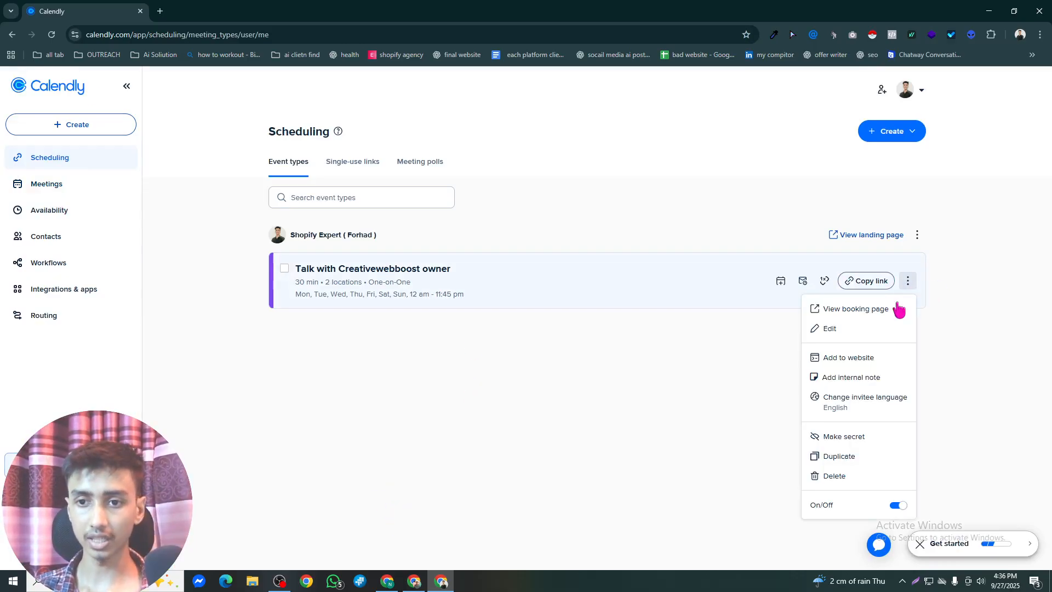
click(864, 359)
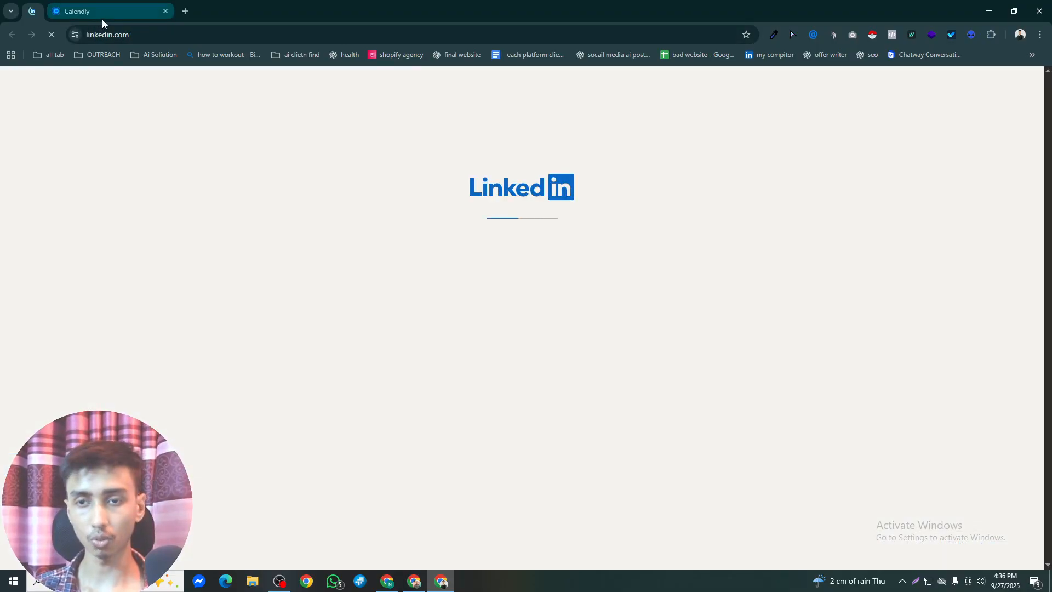
click(57, 5)
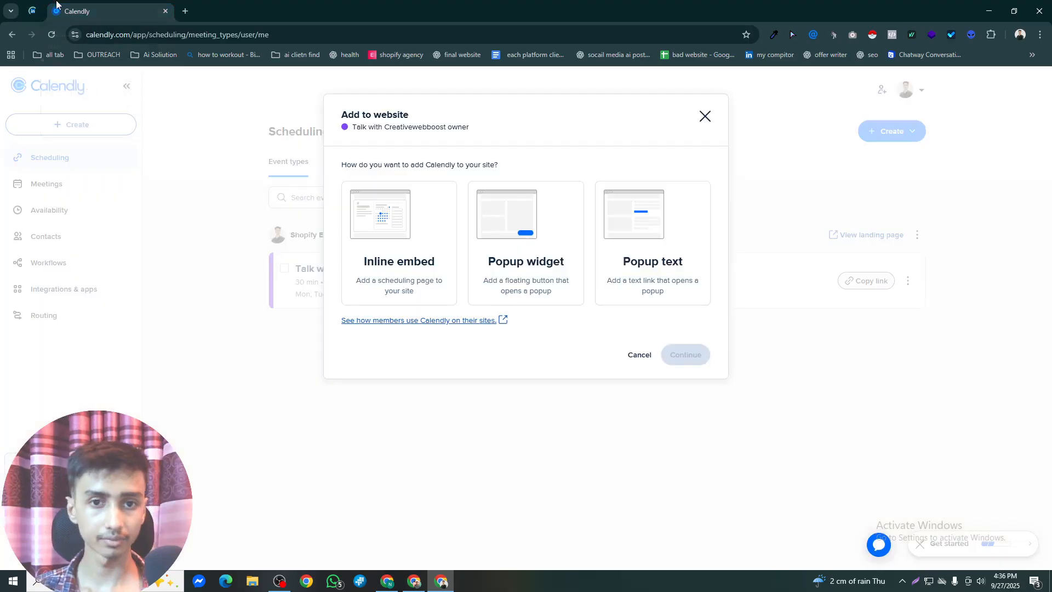
Choose the Popup text embed with the link text "Schedule time with me" and copy its embed code
click(539, 276)
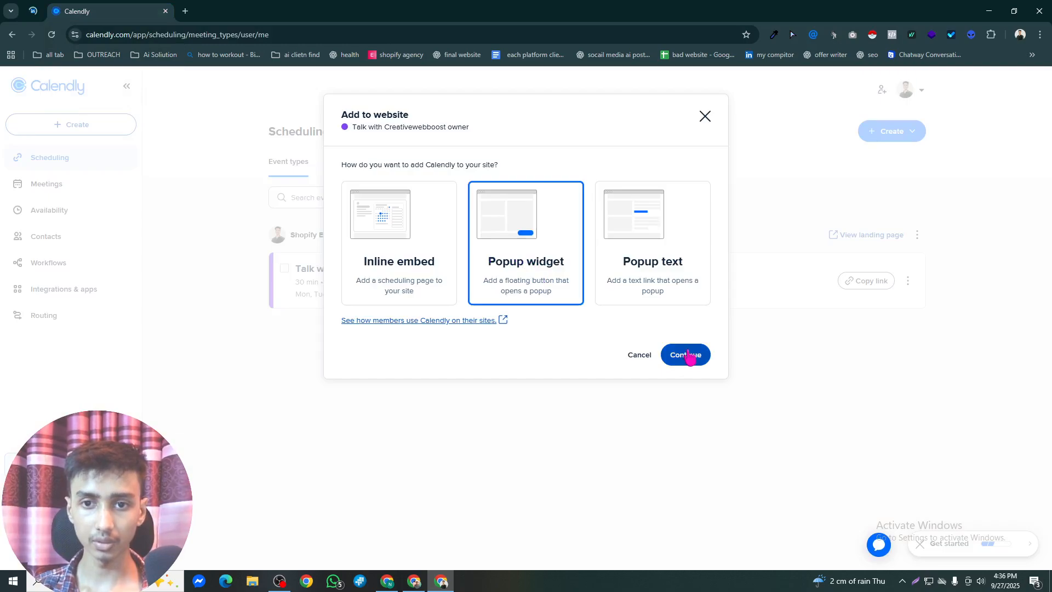
click(674, 273)
click(688, 357)
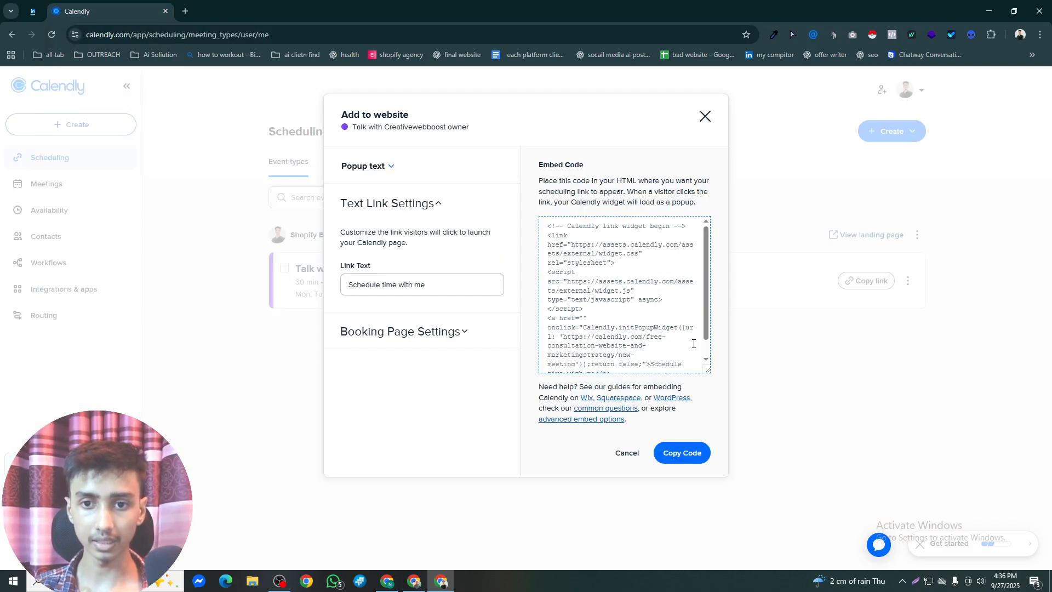
drag(427, 285, 327, 281)
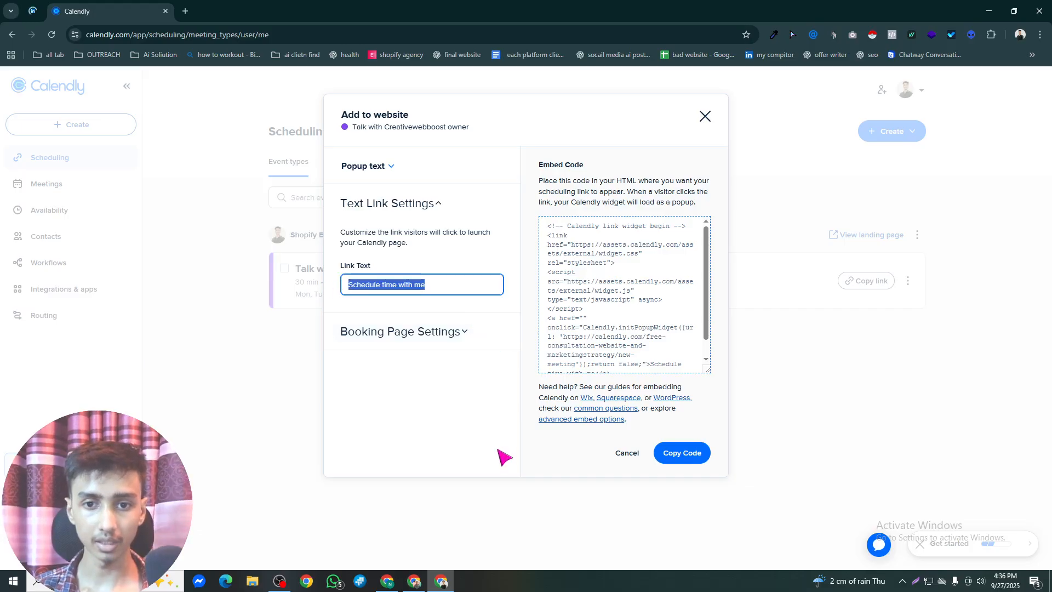
click(496, 452)
click(685, 455)
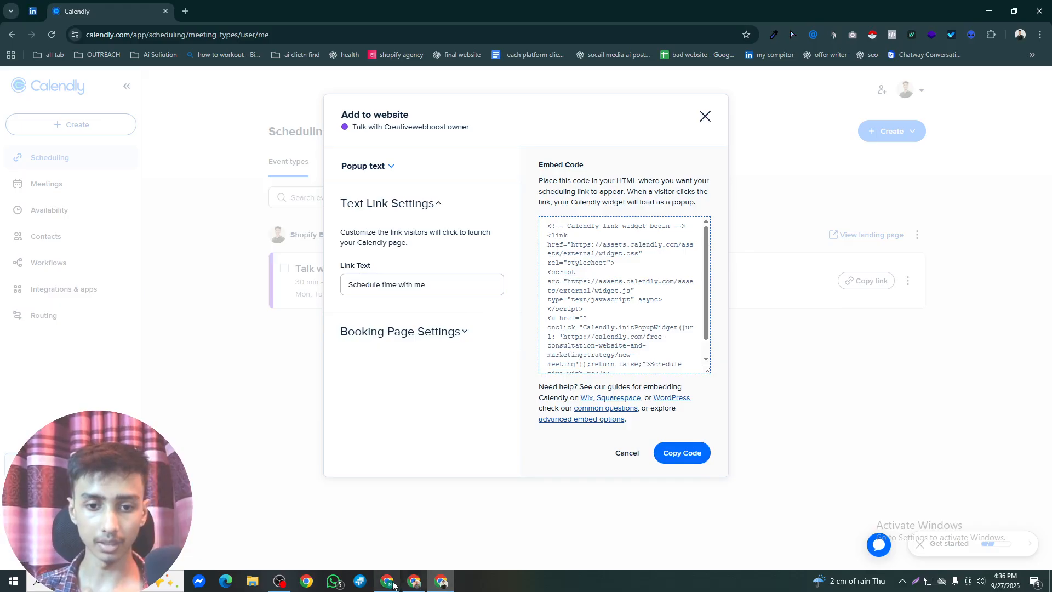
Switch back to the website's Chrome window and reload the Elementor editor of the Home page
mouse_move(394, 586)
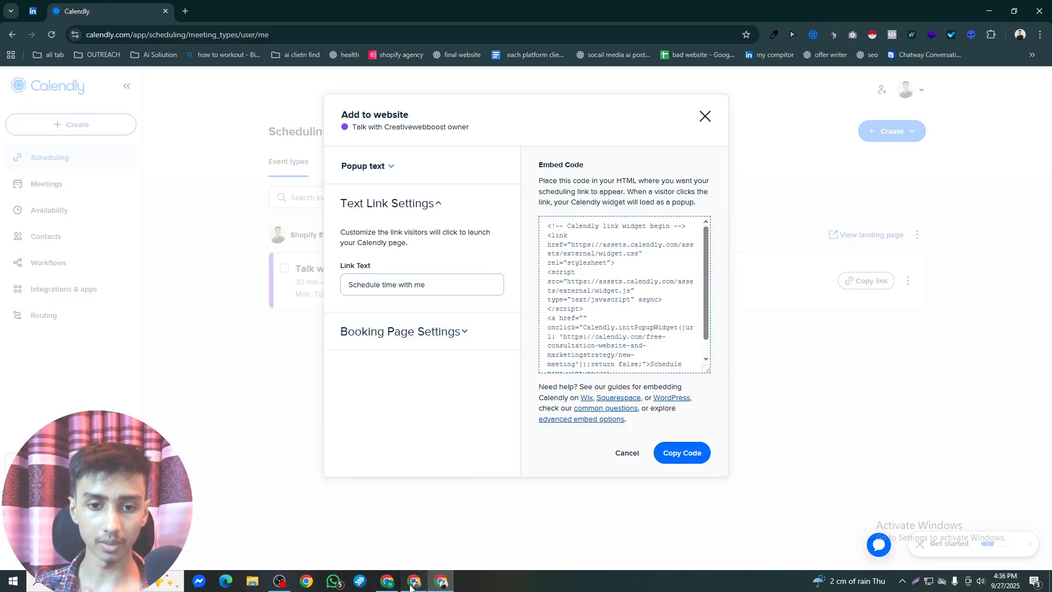
click(415, 582)
click(834, 4)
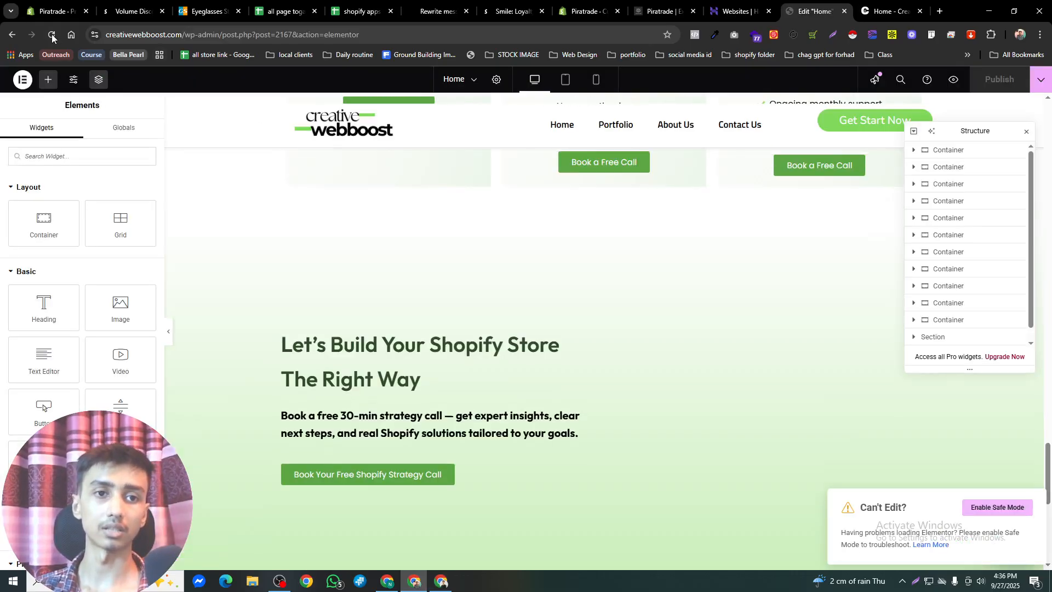
click(52, 34)
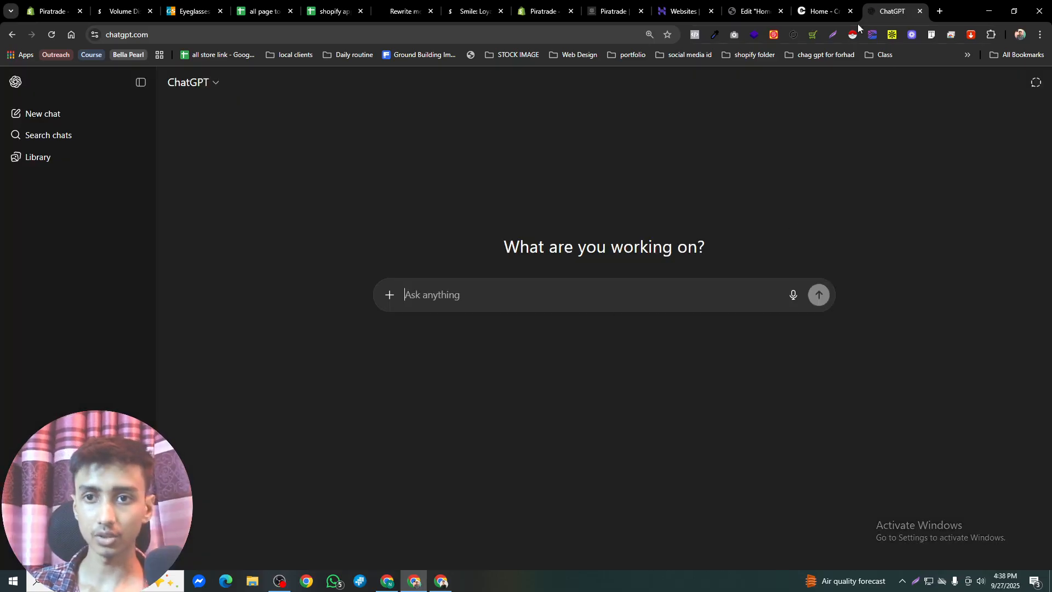
Return to the Home page editor and select all the code of the hero section's Calendly button
click(756, 11)
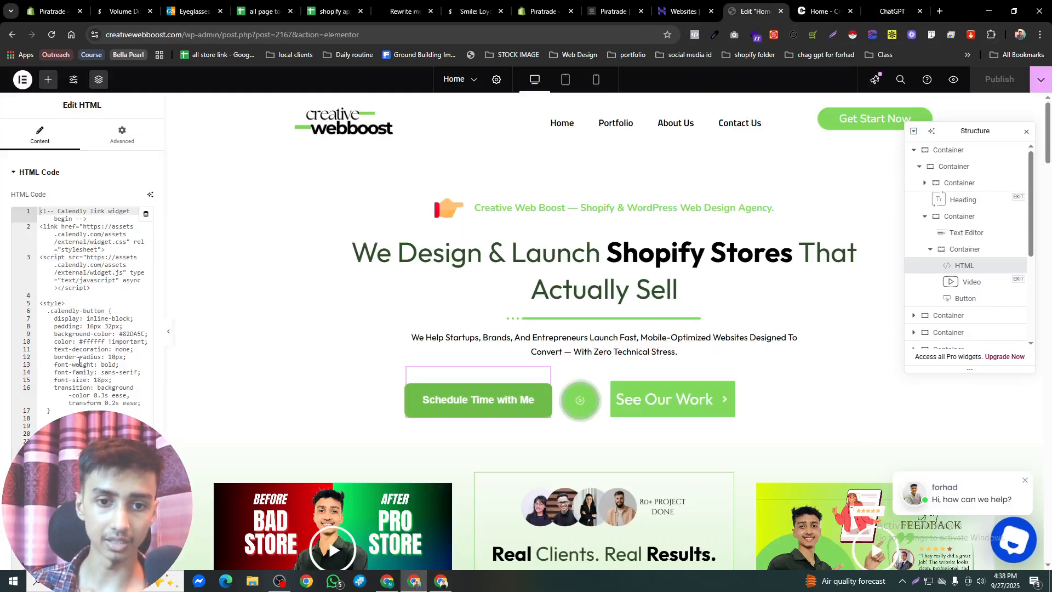
click(58, 311)
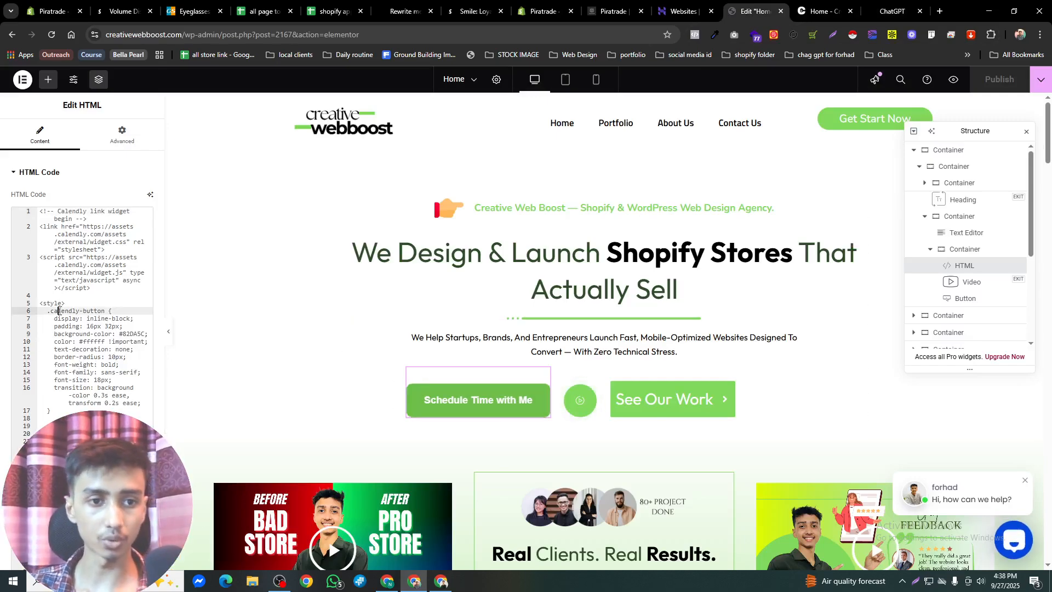
key(ctrl+a)
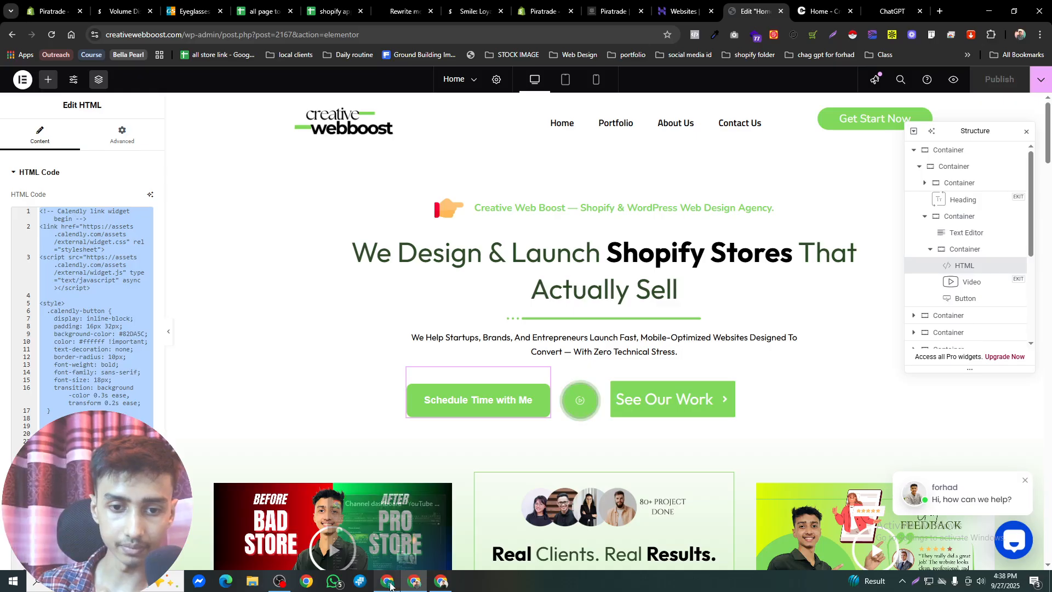
Copy the popup text embed code from Calendly again and return to the Elementor editor
click(414, 583)
click(441, 581)
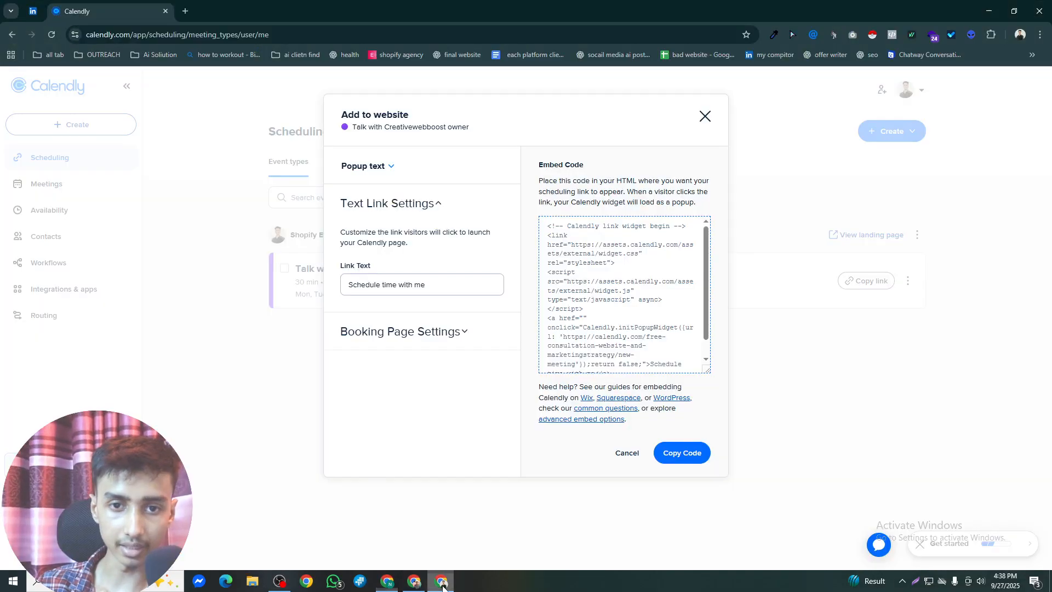
click(682, 456)
click(414, 582)
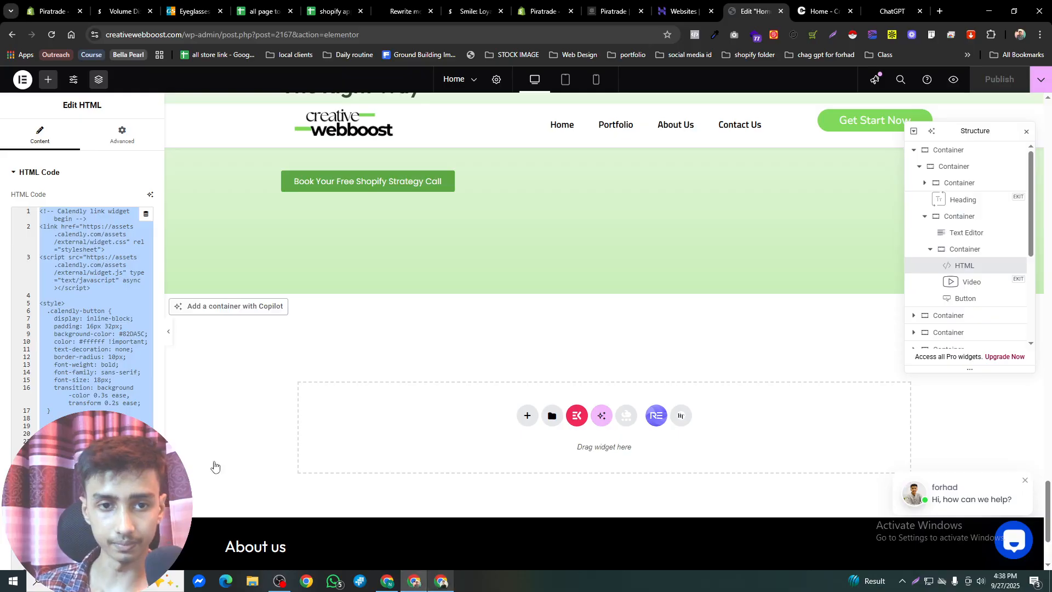
Select the stylesheet link lines at the beginning of the hero button's HTML code
click(76, 327)
key(ctrl+a)
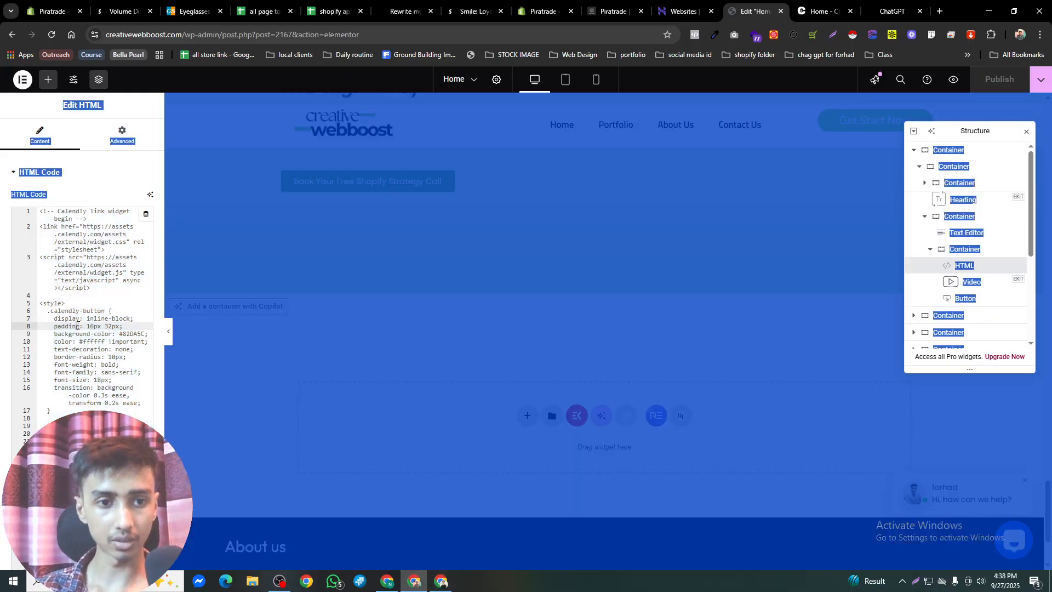
click(76, 327)
key(ctrl+a)
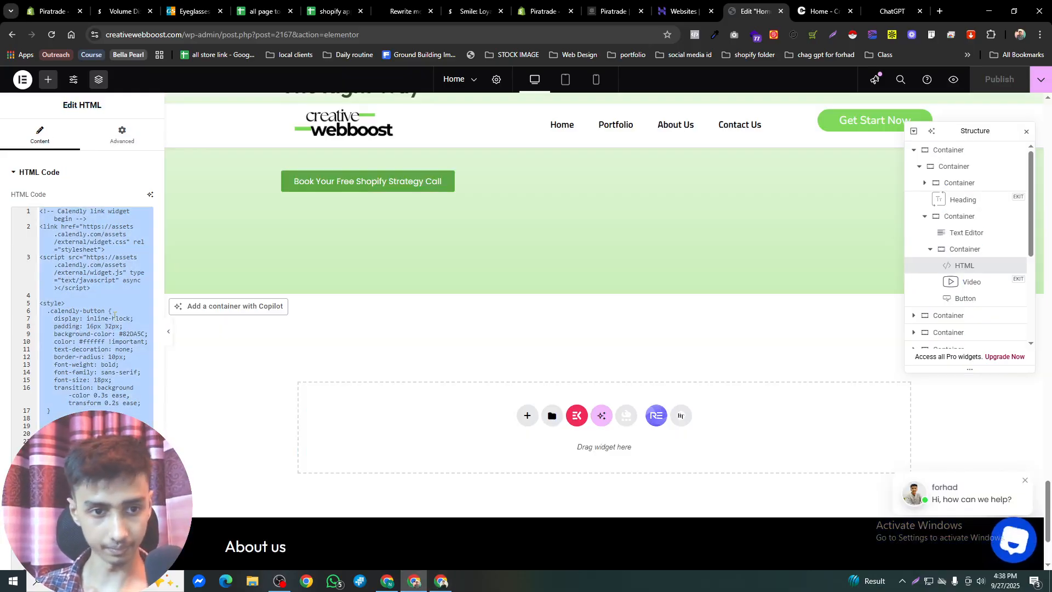
click(115, 258)
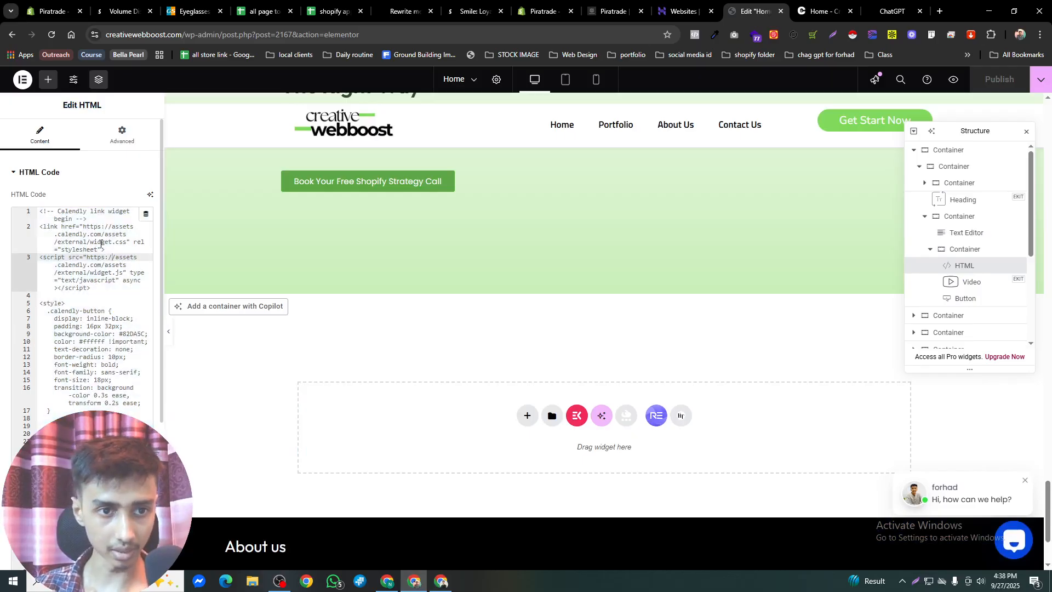
drag(104, 241, 5, 220)
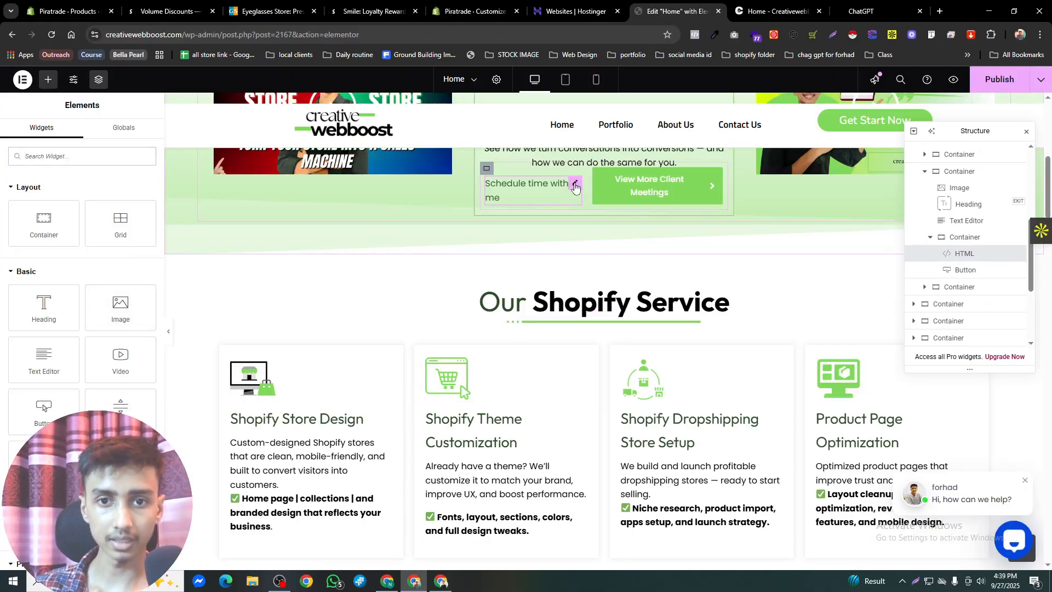
Open the HTML widget beside the View More Client Meetings button and select its full Calendly embed code
click(575, 186)
click(103, 269)
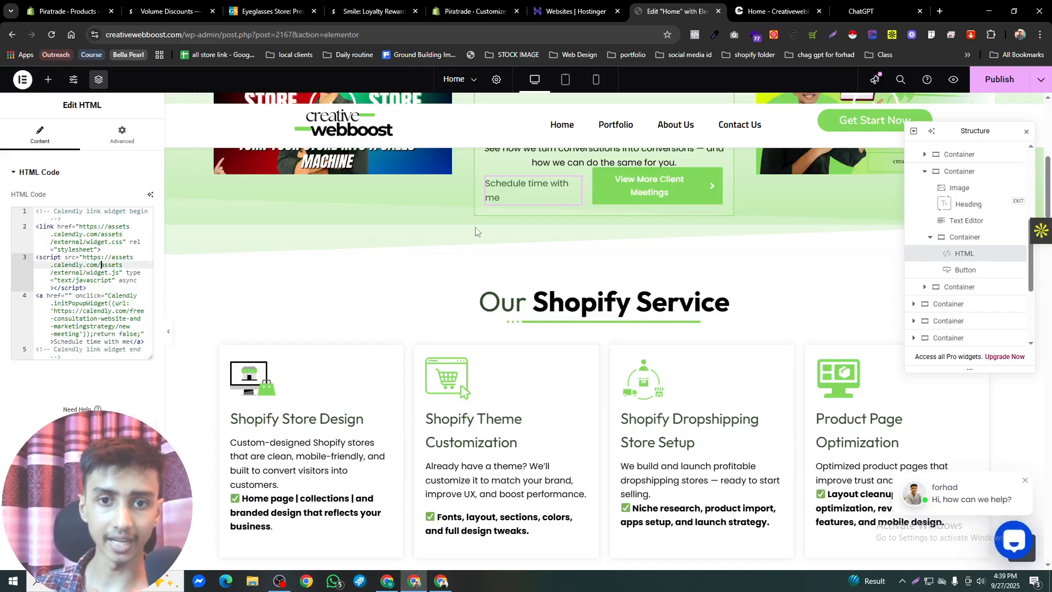
key(ctrl+a)
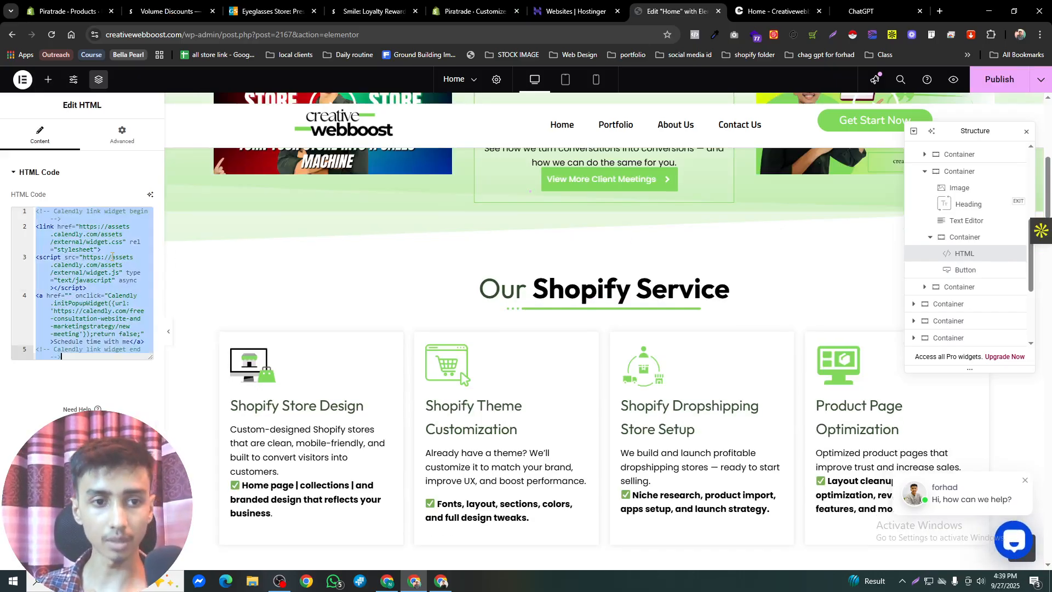
scroll(566, 239, up, 3)
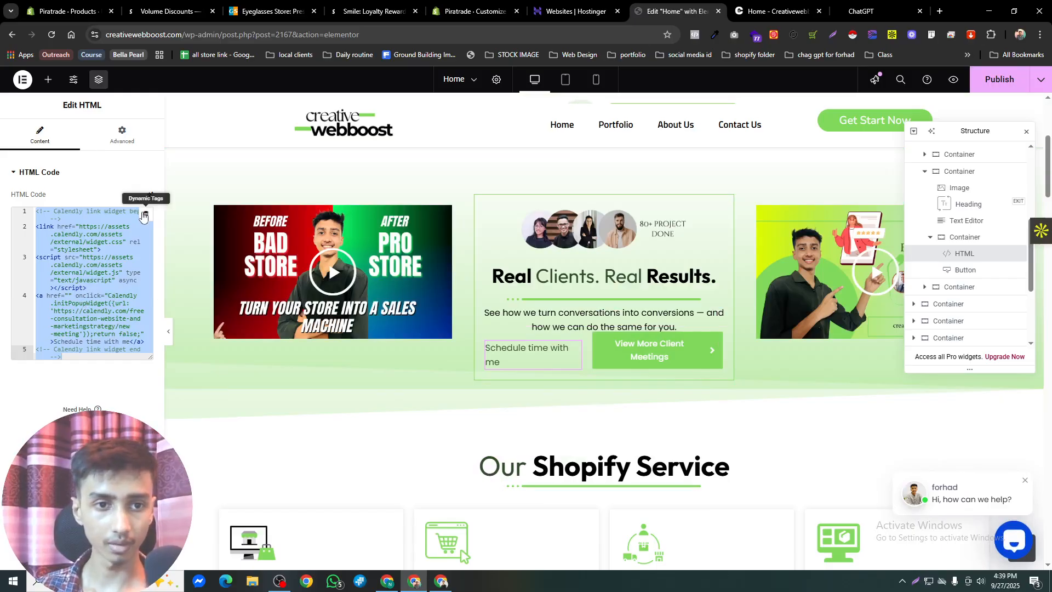
click(121, 265)
Copy the full HTML code of the Schedule Time with Me button above the 8-Step Process heading
scroll(369, 323, down, 7)
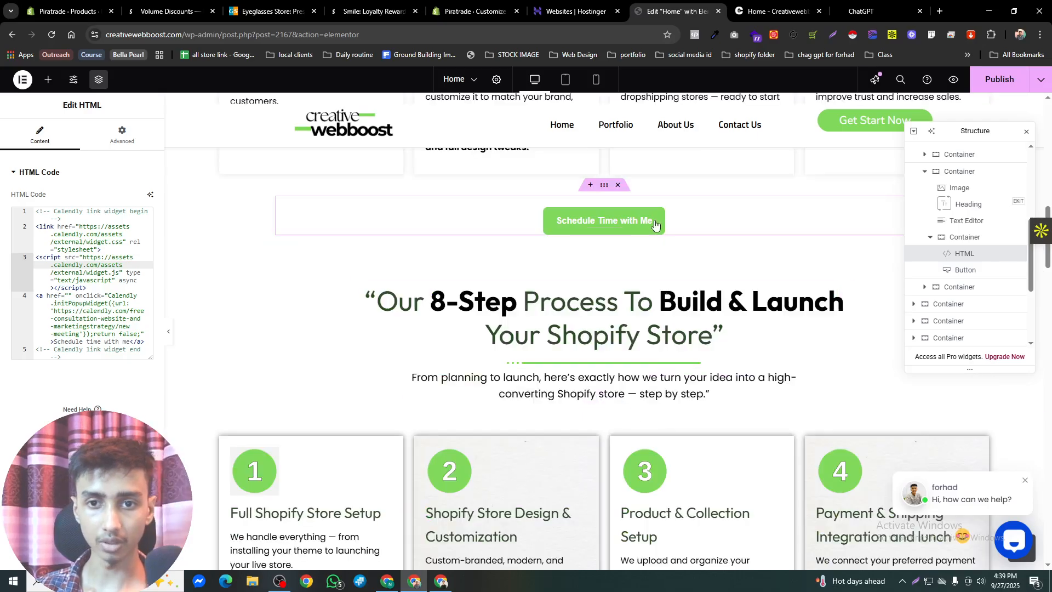
key(ctrl+a)
key(ctrl+v)
click(120, 287)
key(ctrl+a)
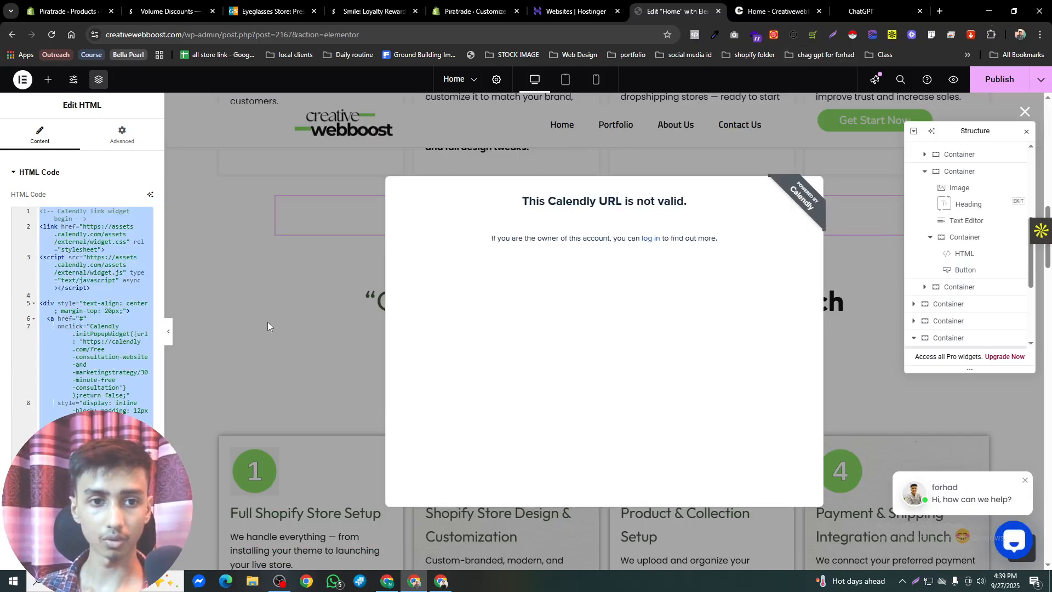
right_click(93, 308)
click(129, 71)
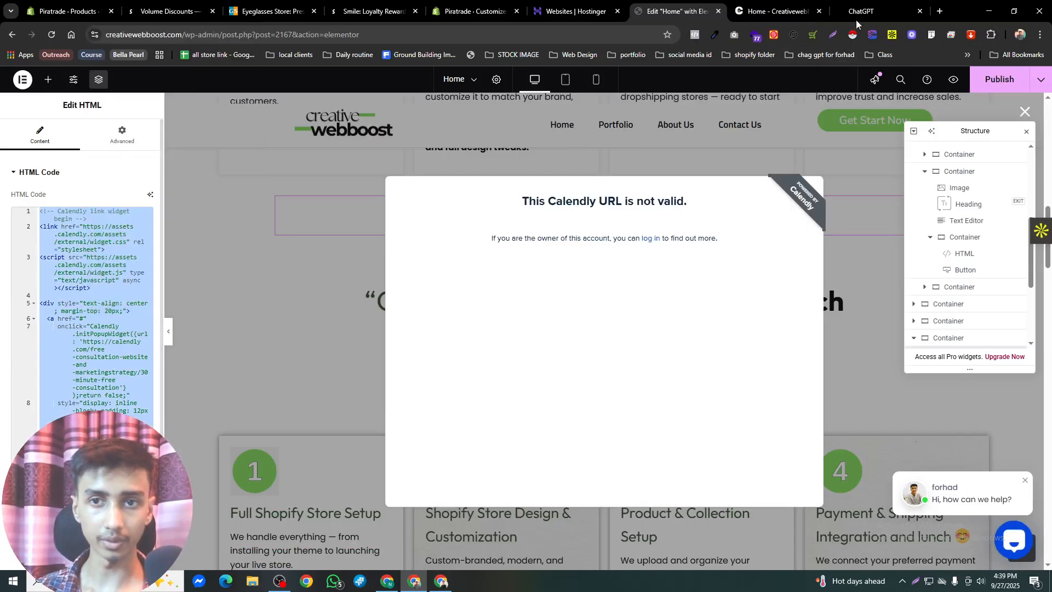
Switch to ChatGPT and submit the prompt "look at the style" followed by the copied Calendly button code
click(872, 11)
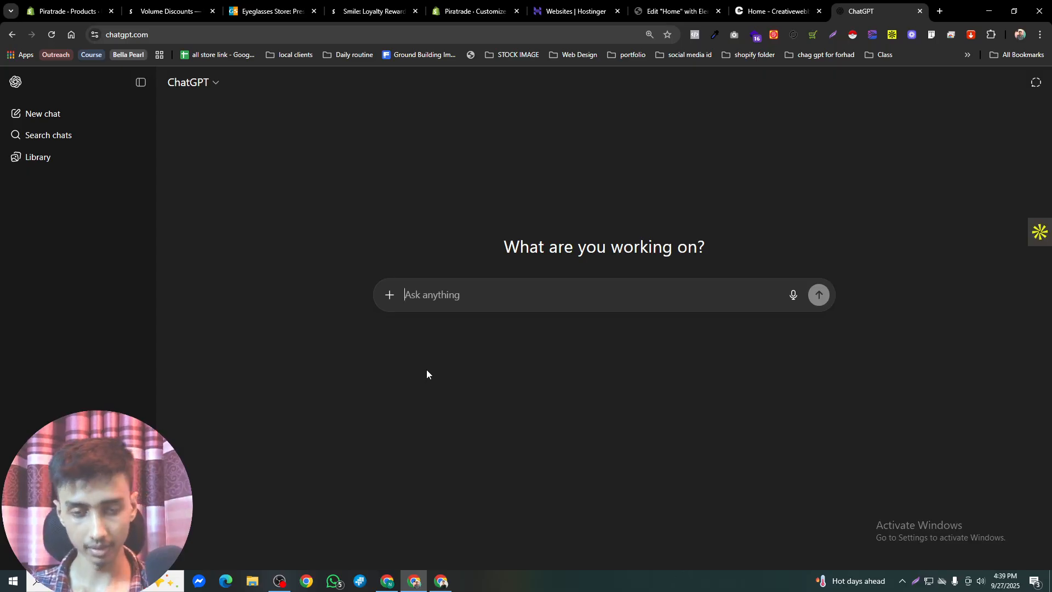
text(look a)
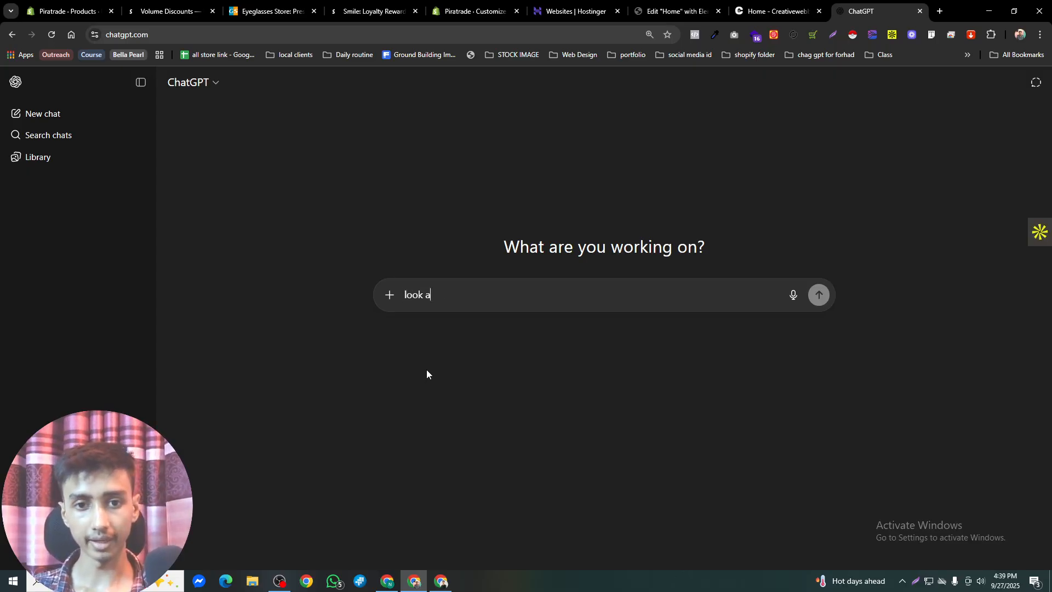
text(t the style)
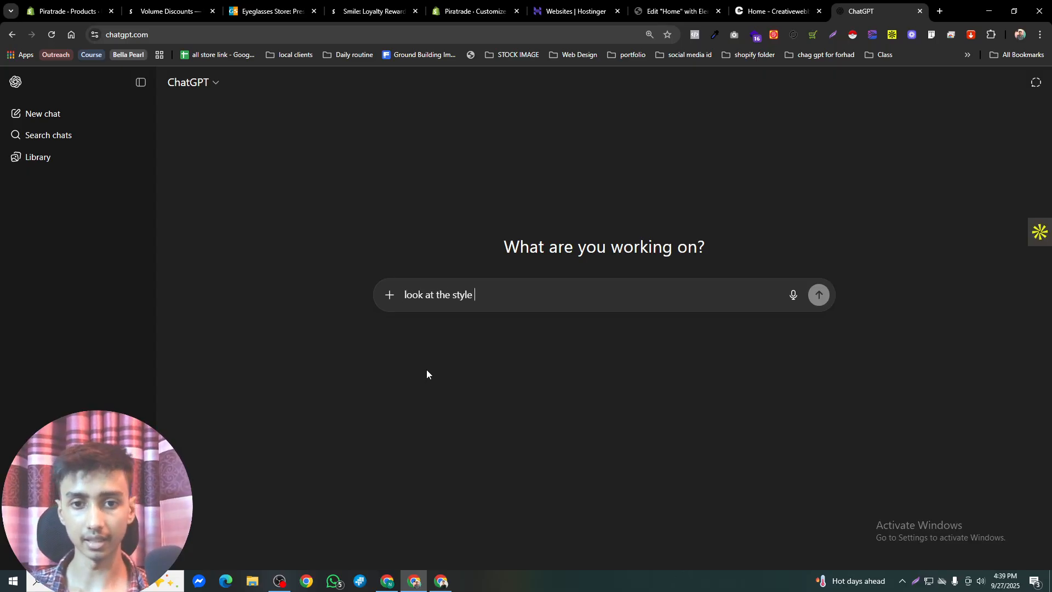
key(ctrl+v)
key(ctrl+f)
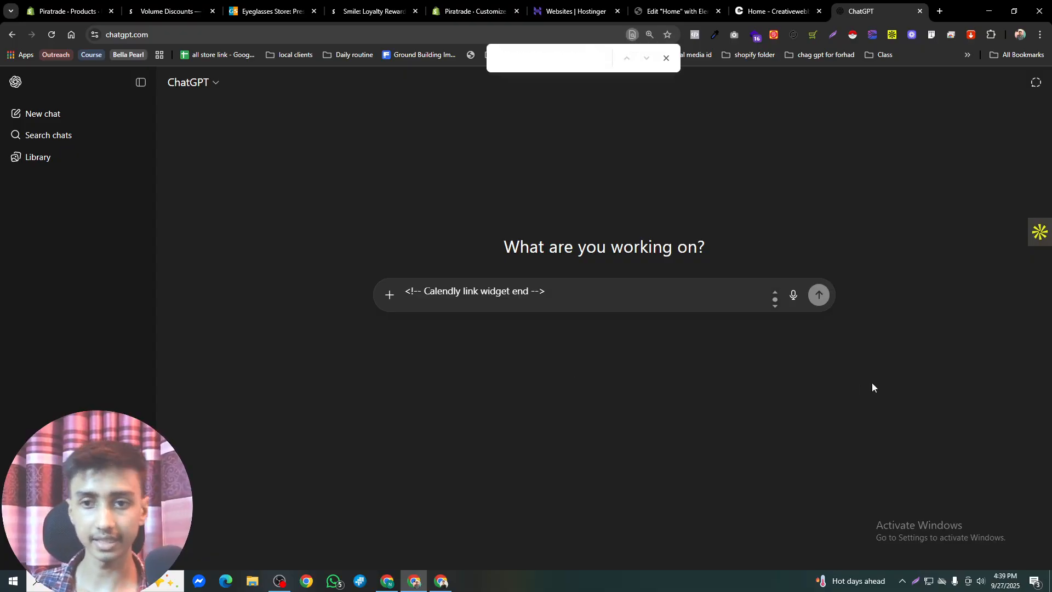
scroll(632, 307, up, 2)
click(557, 308)
key(ctrl+a)
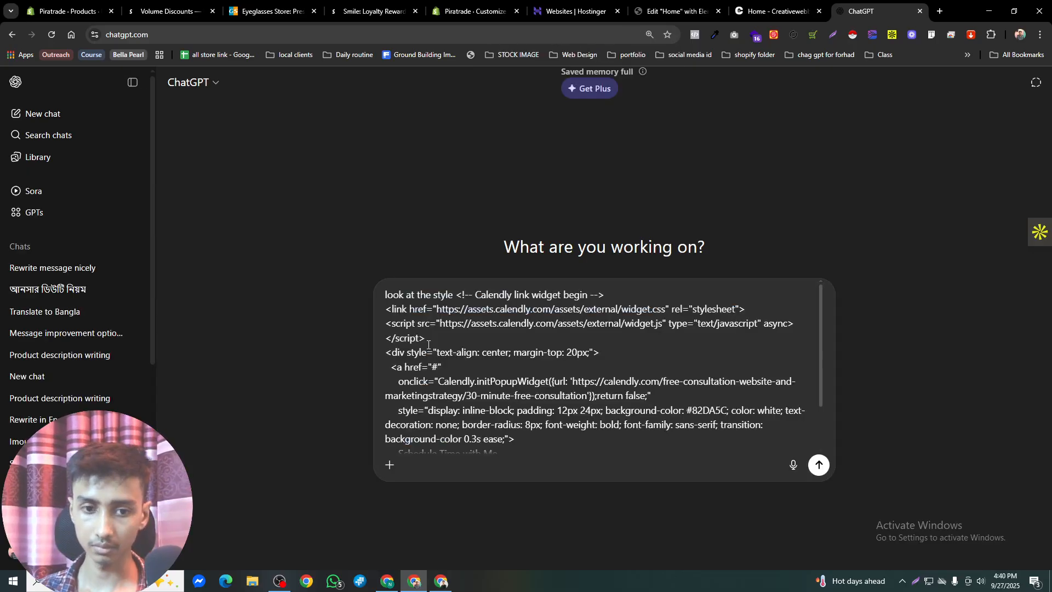
key(Return)
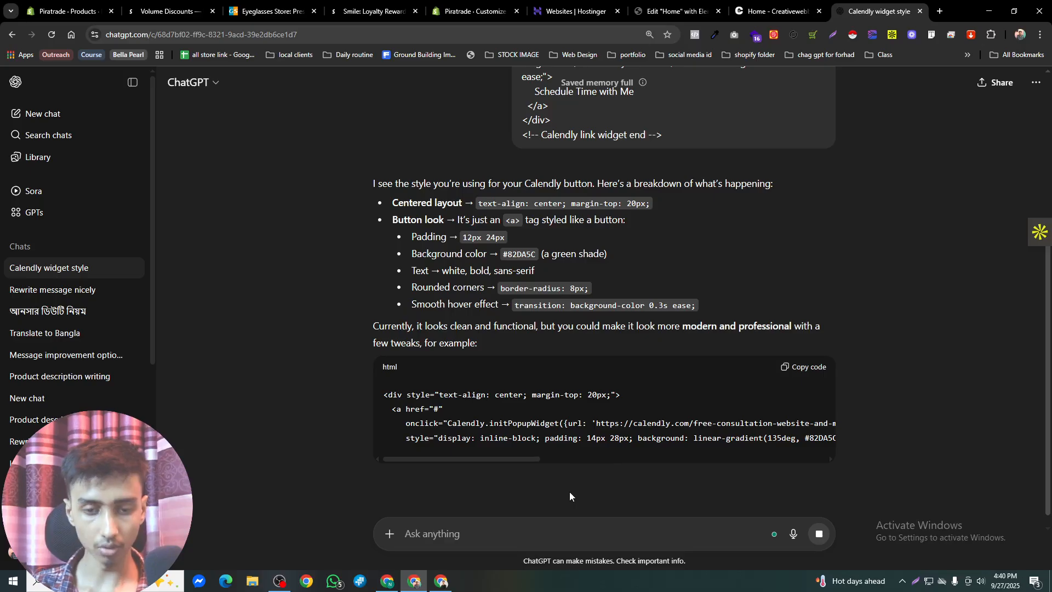
Ask ChatGPT to make the same-to-same style with this code, pasting the copied Calendly button code after the request
text(amke same )
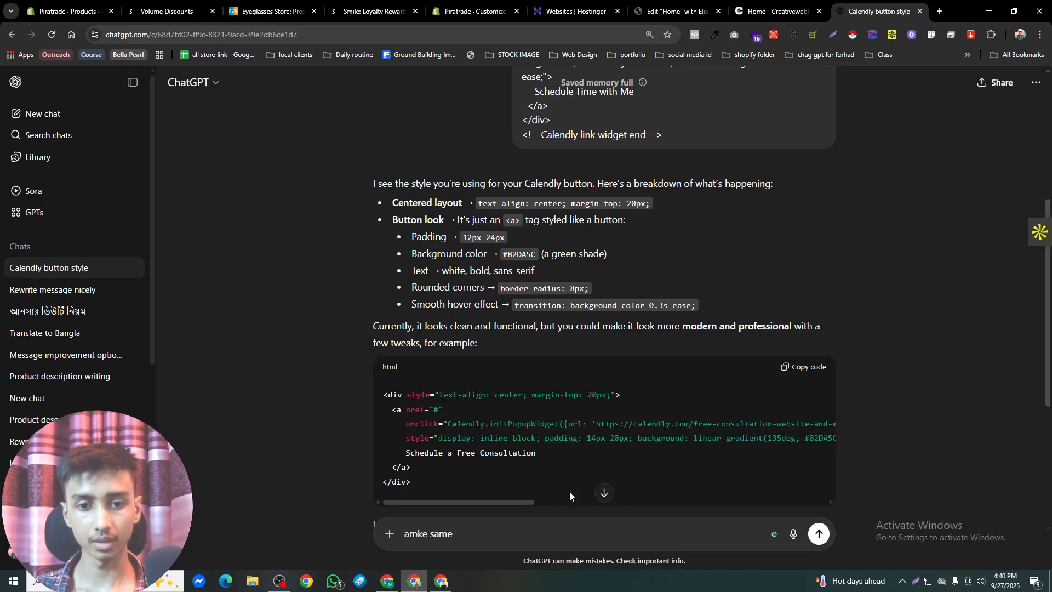
text(to same st)
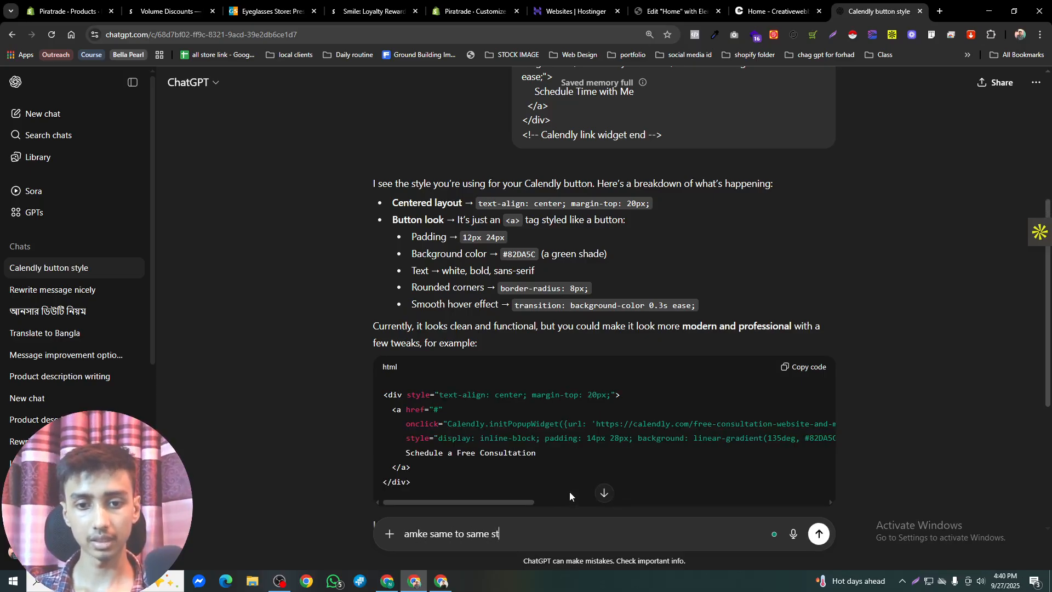
text(yle with thie)
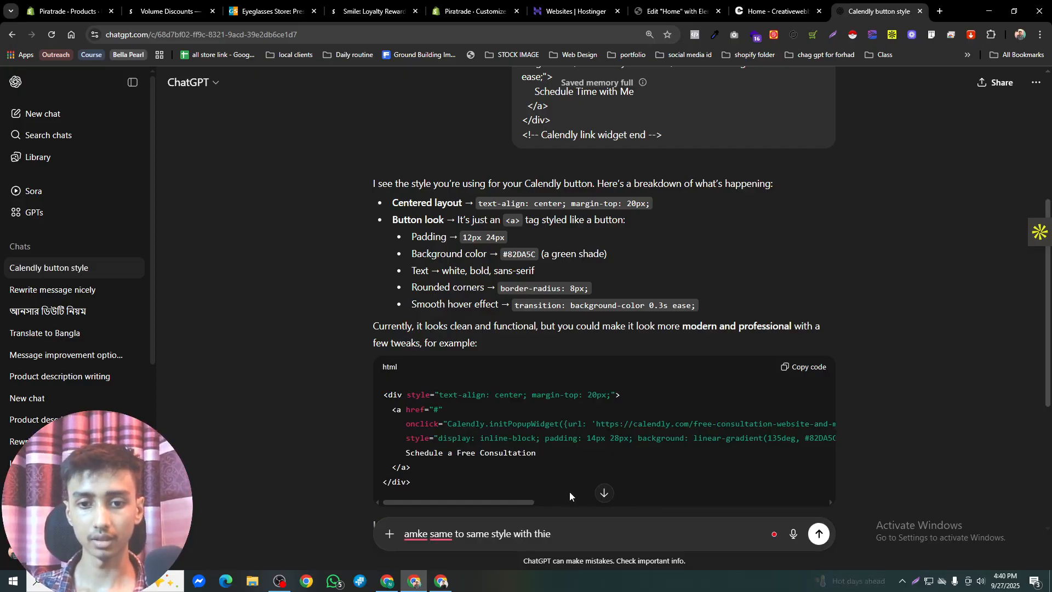
key(BackSpace)
text(s code)
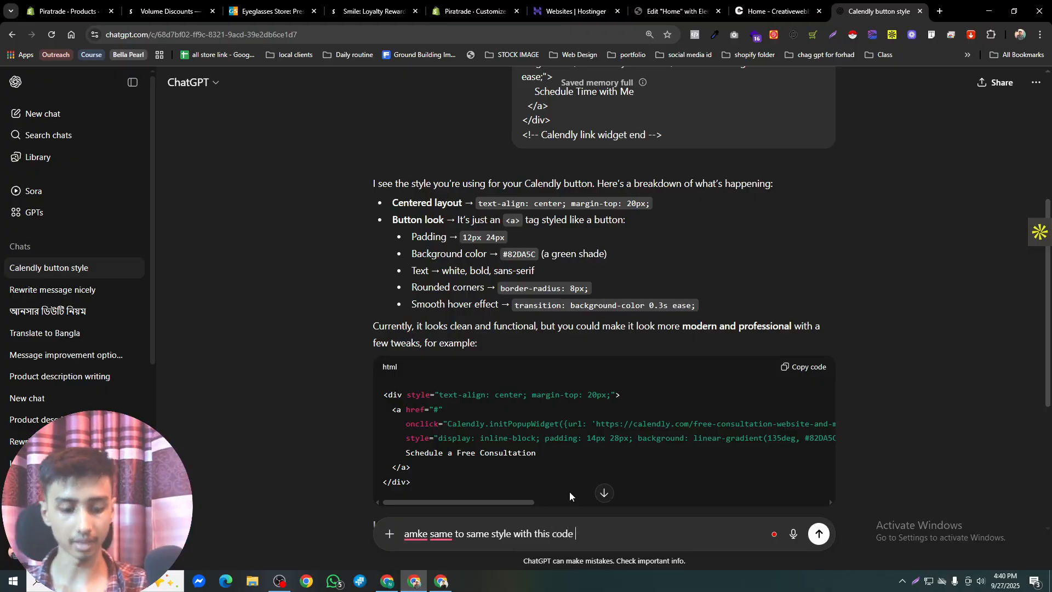
key(super+v)
click(654, 394)
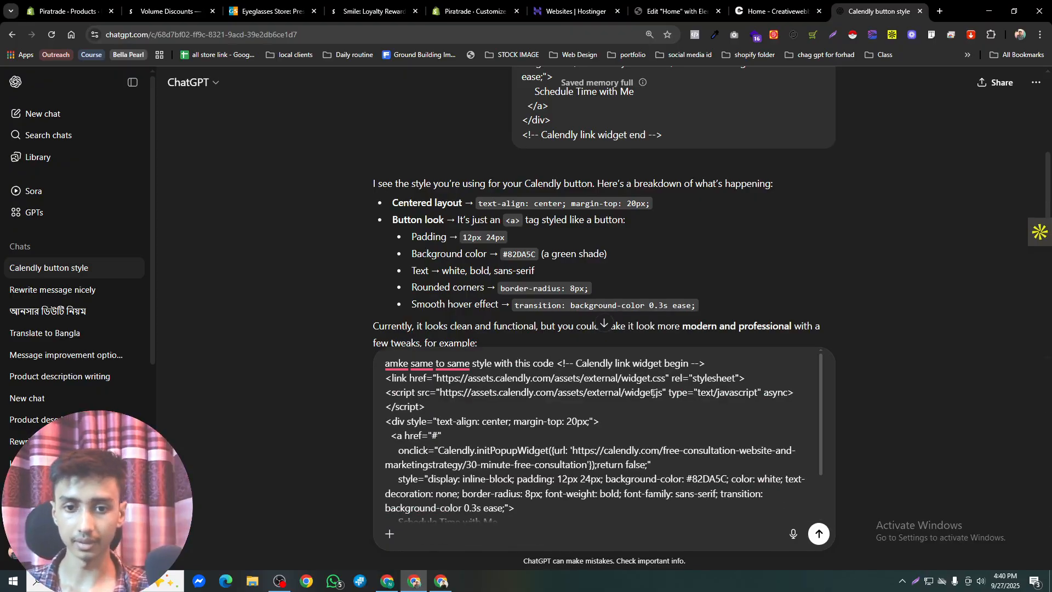
key(Return)
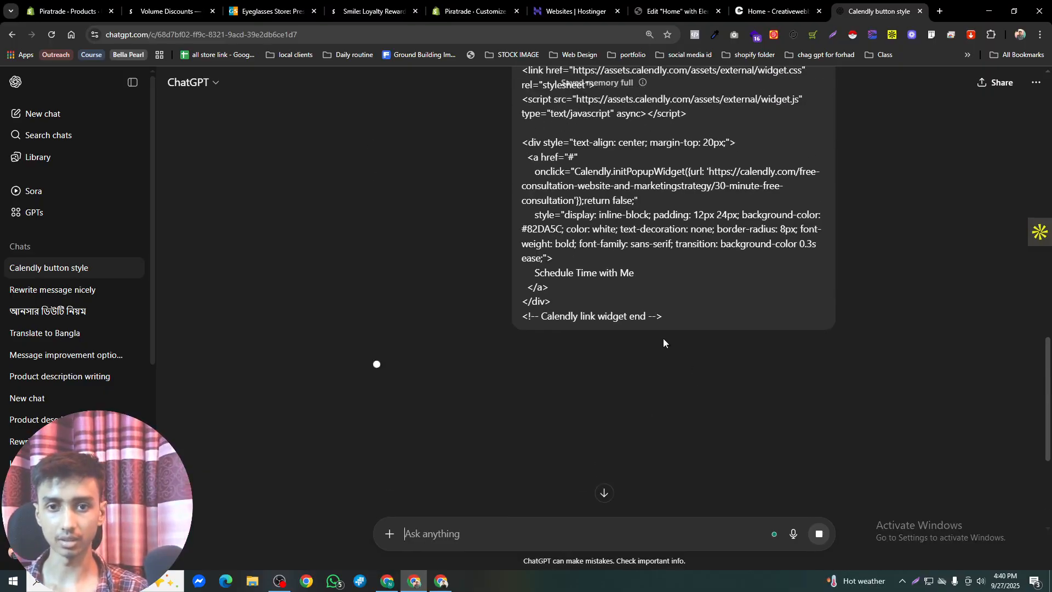
Copy ChatGPT's same-style code and replace the HTML code of the Schedule Time with Me button above the 8-Step Process heading
scroll(645, 375, up, 5)
scroll(649, 371, down, 10)
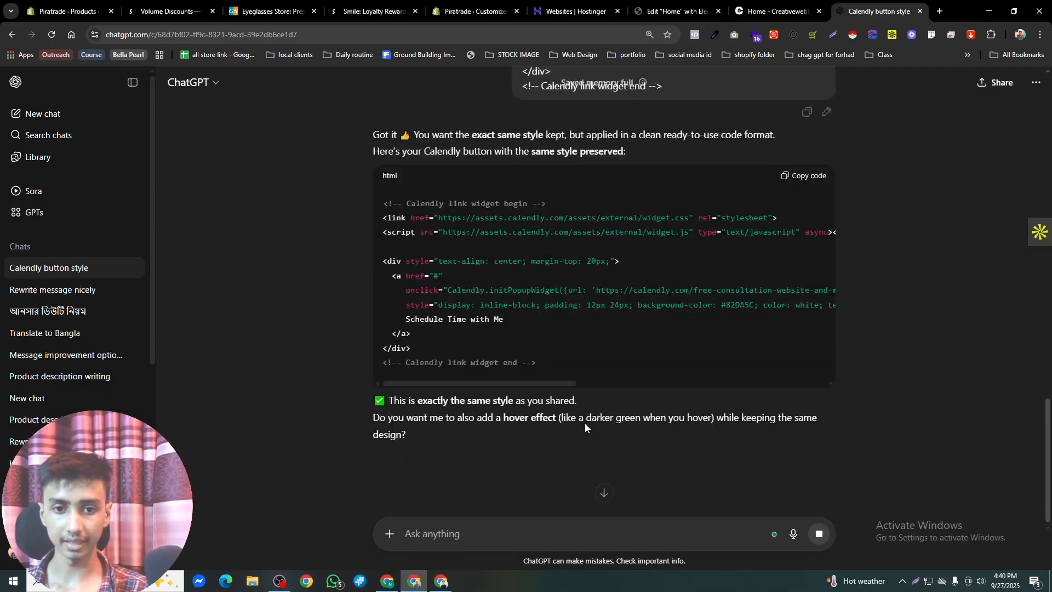
click(791, 171)
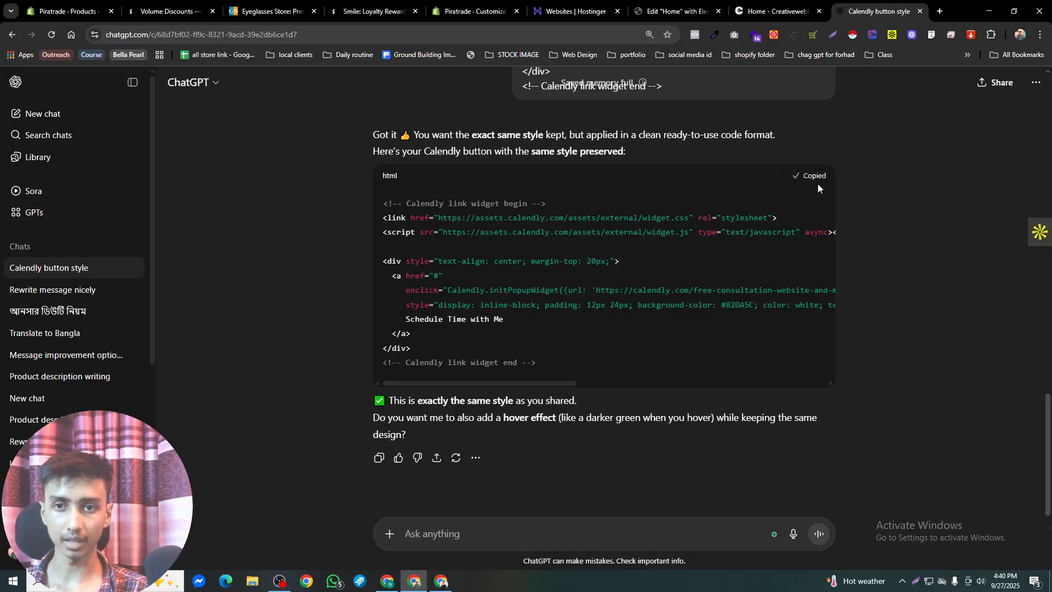
click(679, 4)
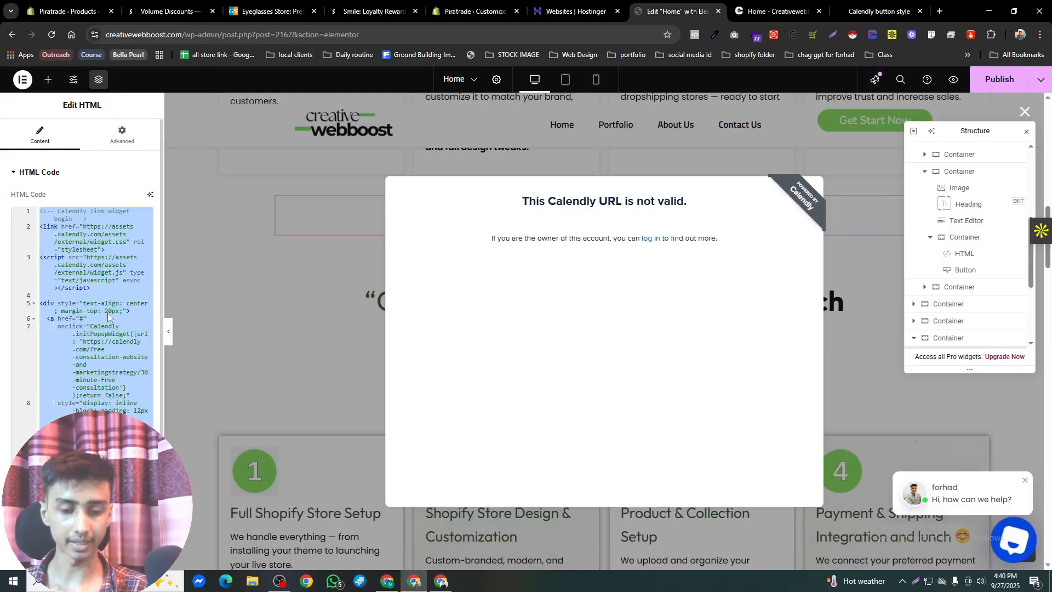
key(BackSpace)
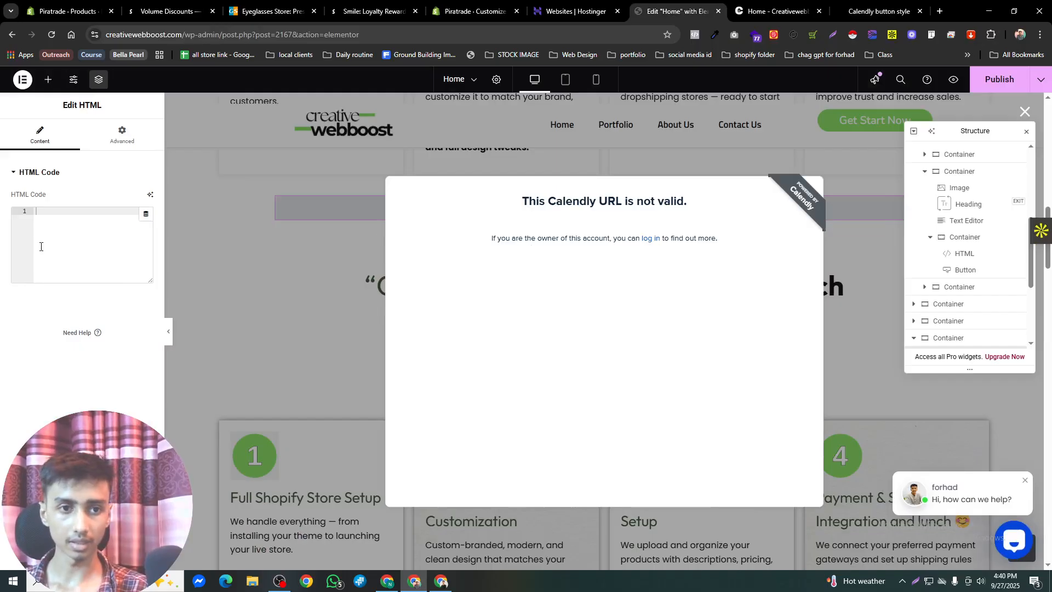
key(ctrl+v)
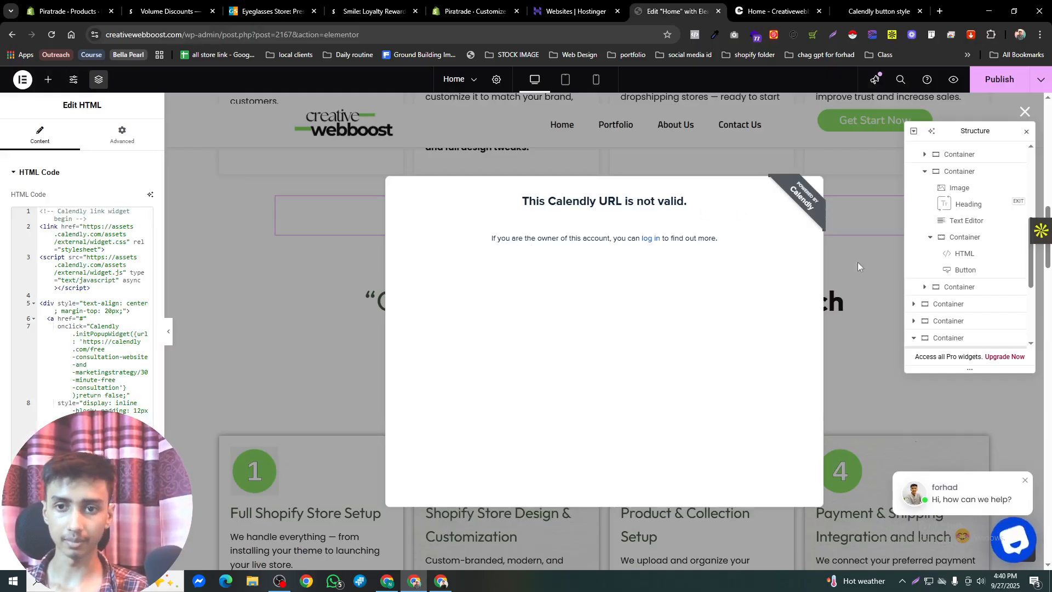
Close the open Calendly popup, test the Schedule Time with Me button above the 8-Step Process heading, and dismiss its popup
click(1025, 112)
scroll(676, 391, up, 3)
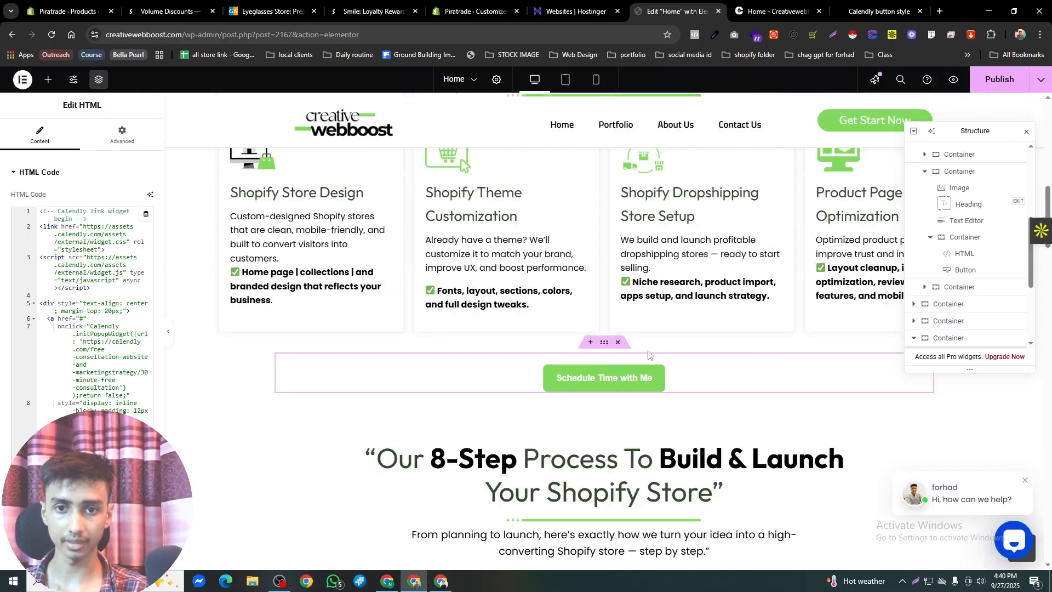
scroll(701, 406, up, 2)
scroll(722, 422, up, 10)
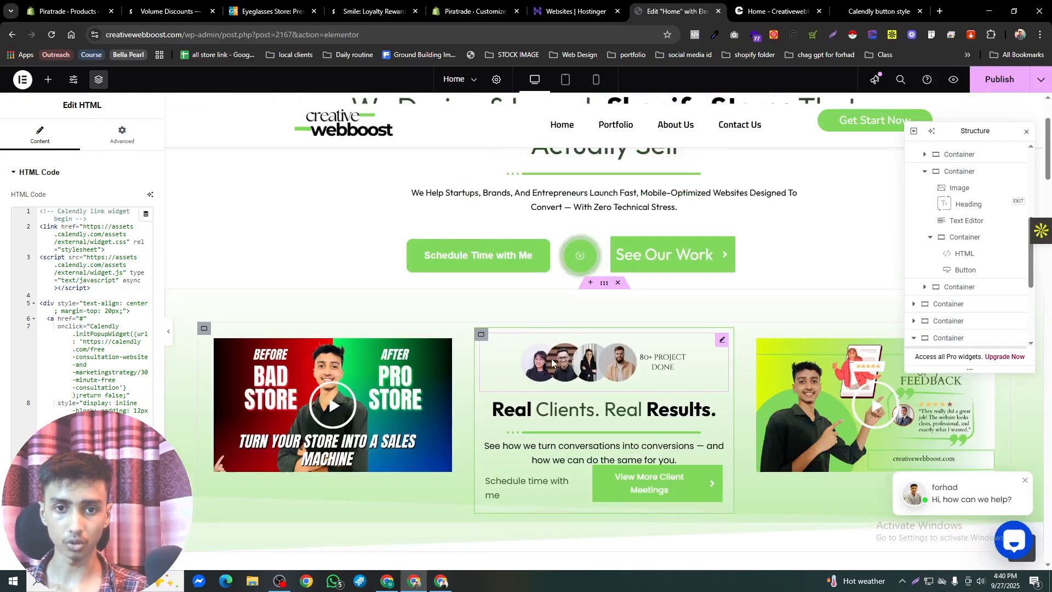
scroll(658, 380, down, 5)
scroll(659, 380, down, 5)
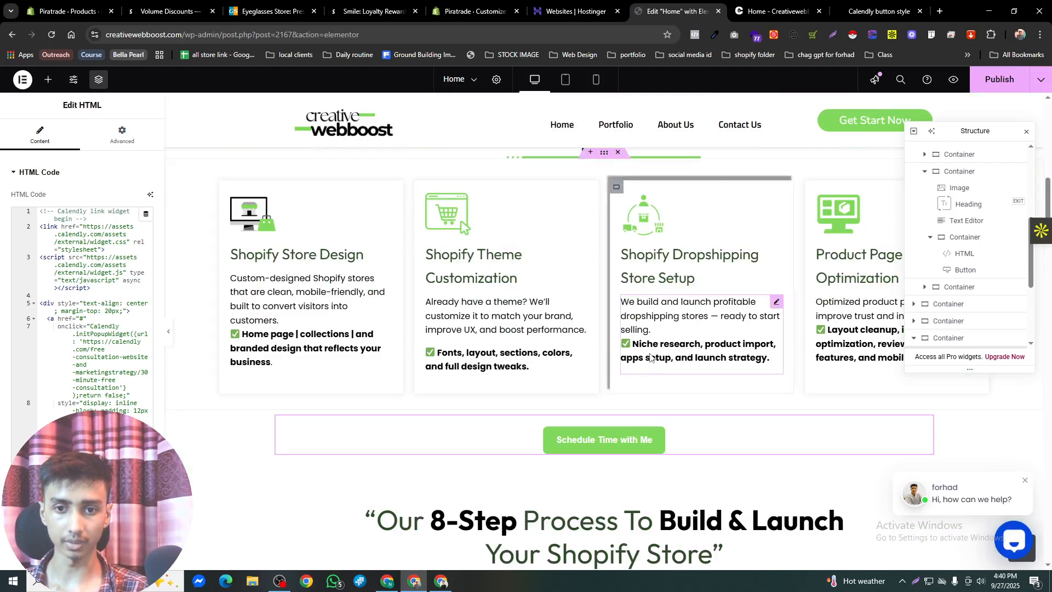
click(606, 439)
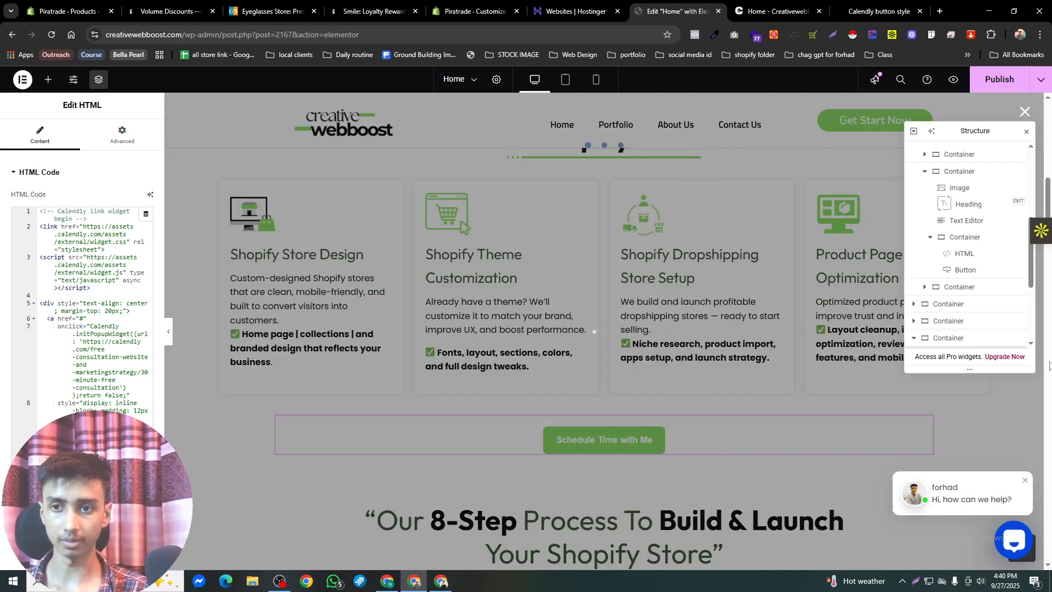
click(1023, 112)
Copy the popup text embed code from Calendly and return to the ChatGPT conversation
click(880, 11)
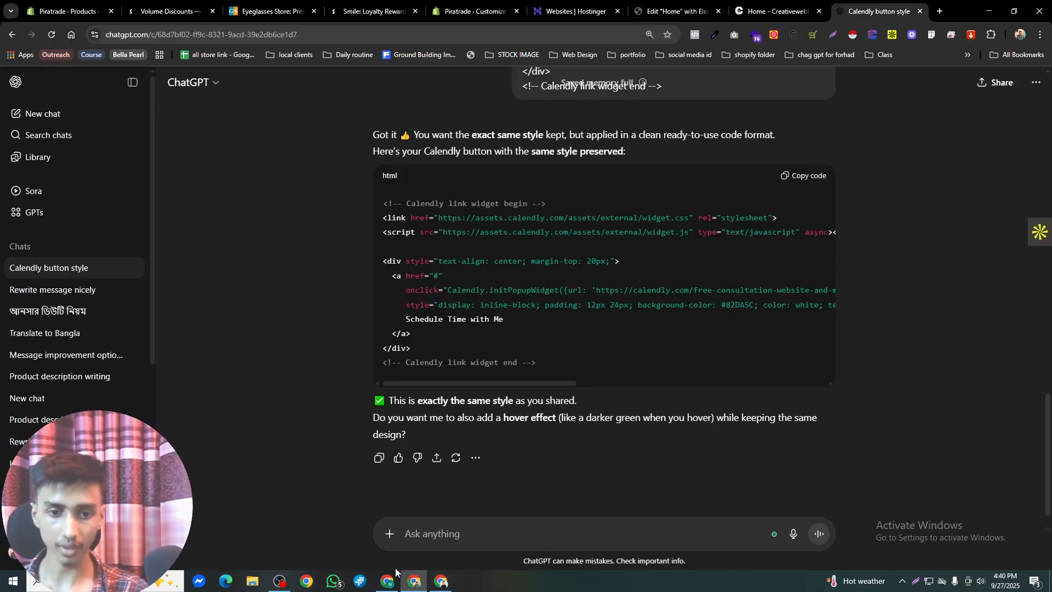
click(386, 581)
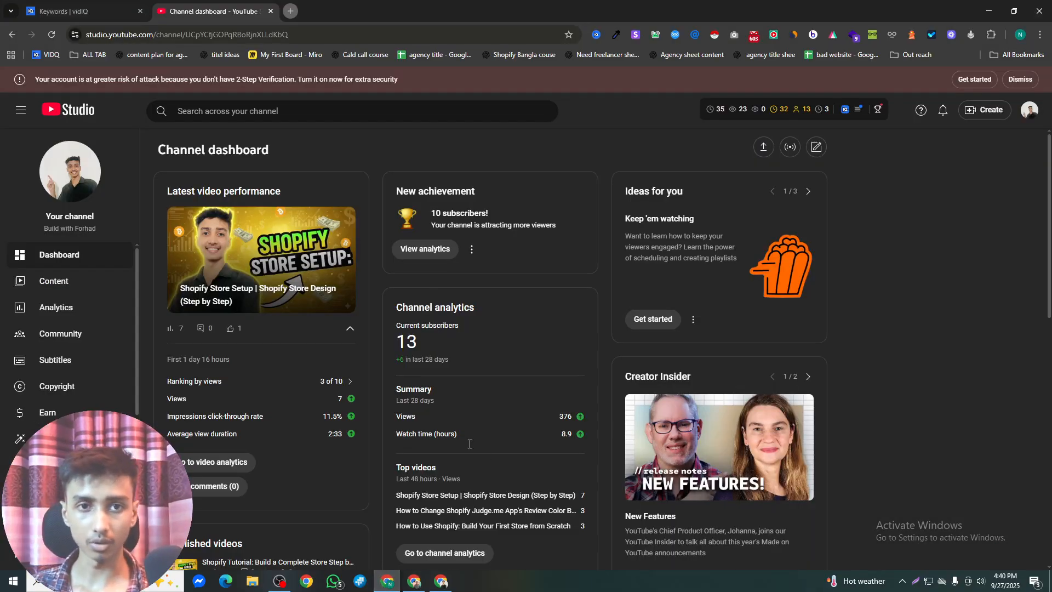
click(441, 581)
click(663, 455)
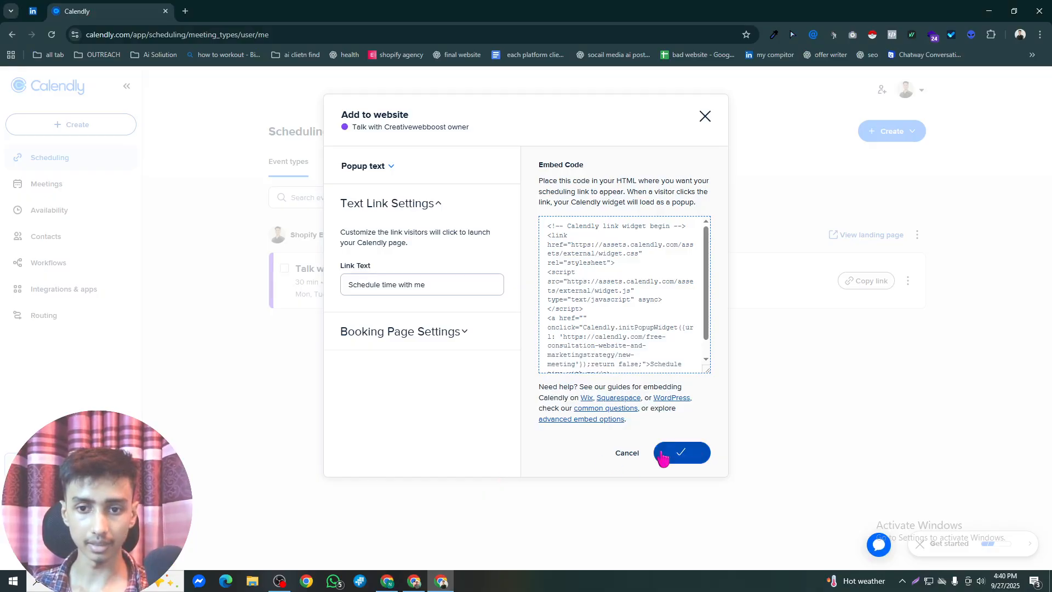
click(414, 581)
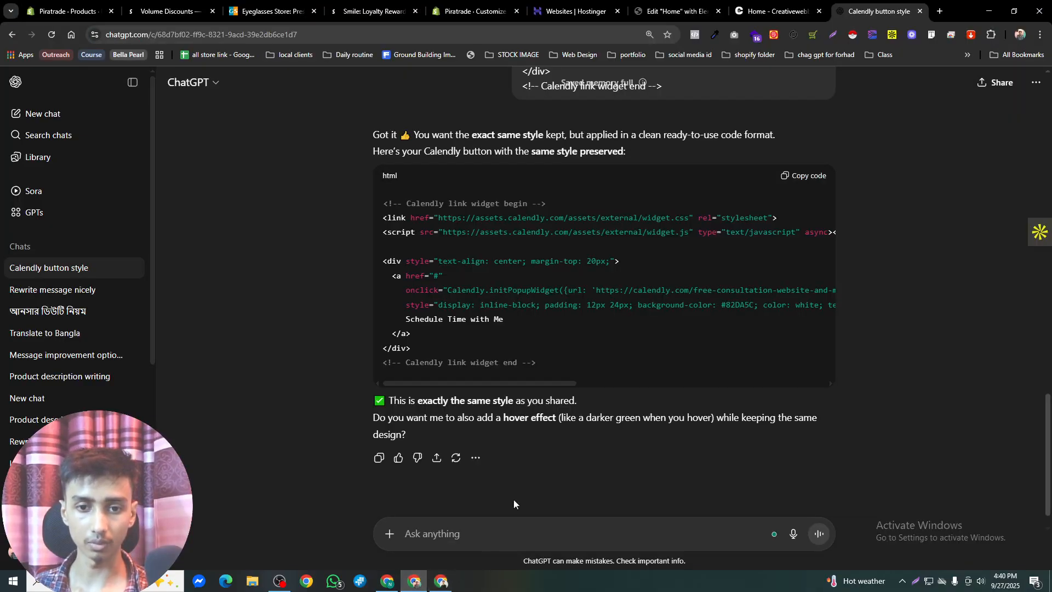
Ask ChatGPT to add this link on the code, pasting the Calendly embed code with the new-meeting URL
text(add this li)
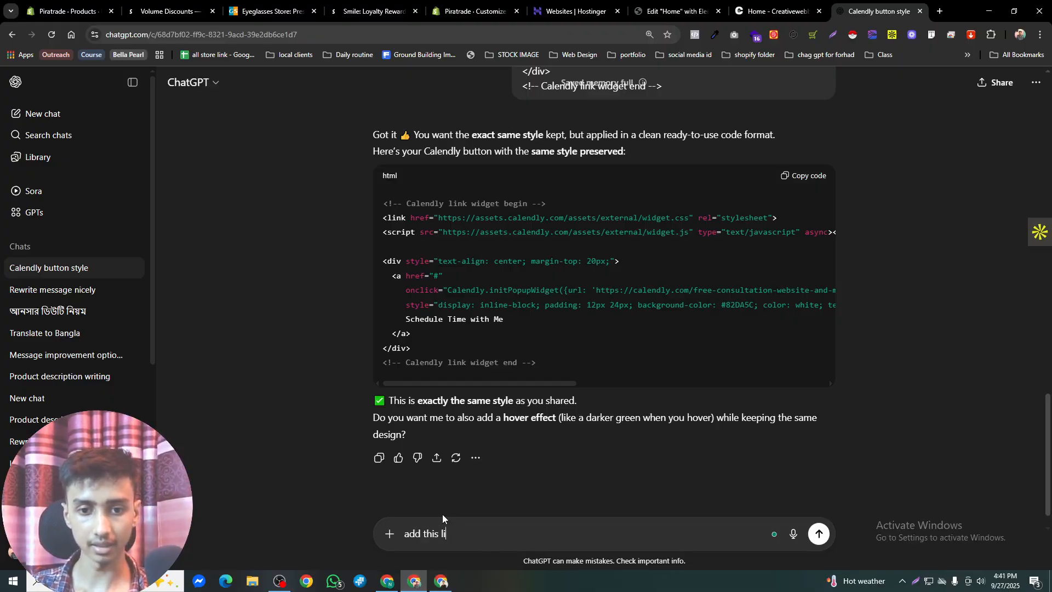
text(nkj on the co)
text(de v)
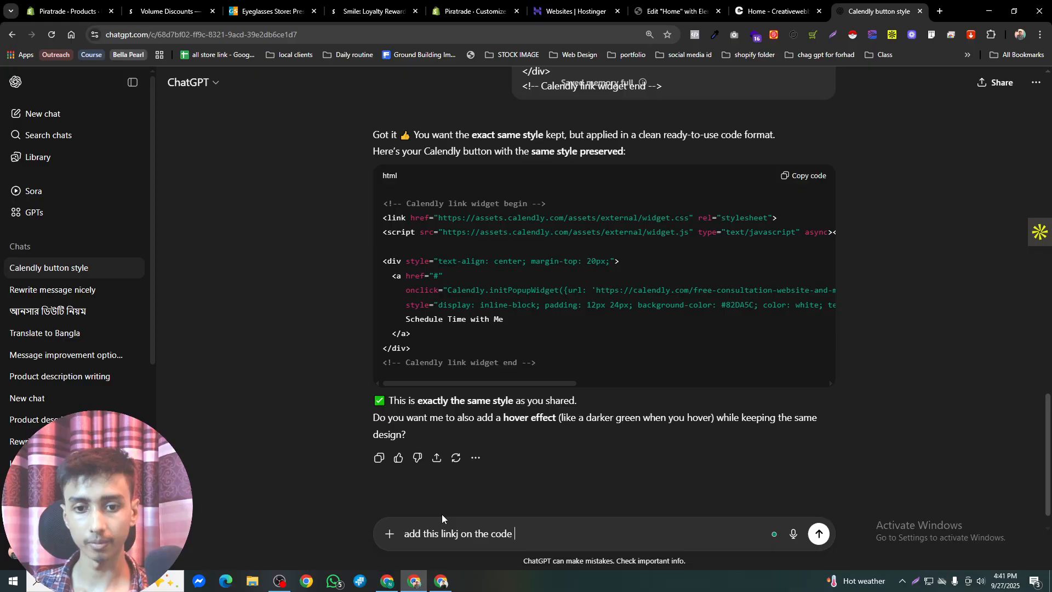
key(ctrl+v)
key(Return)
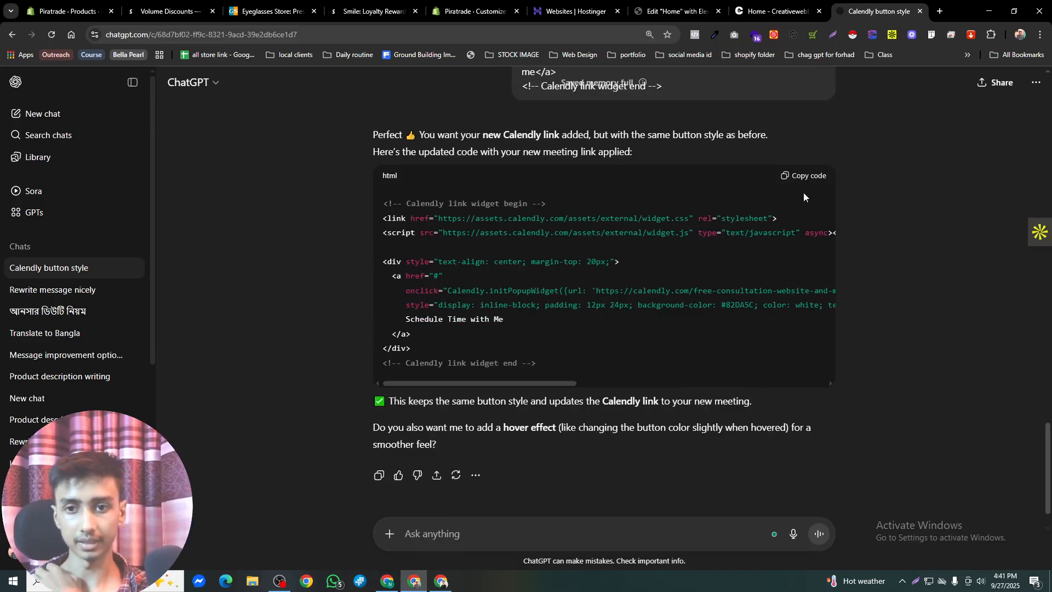
Replace the HTML code of the button above the 8-Step Process heading with ChatGPT's updated code and test its Calendly popup
click(817, 178)
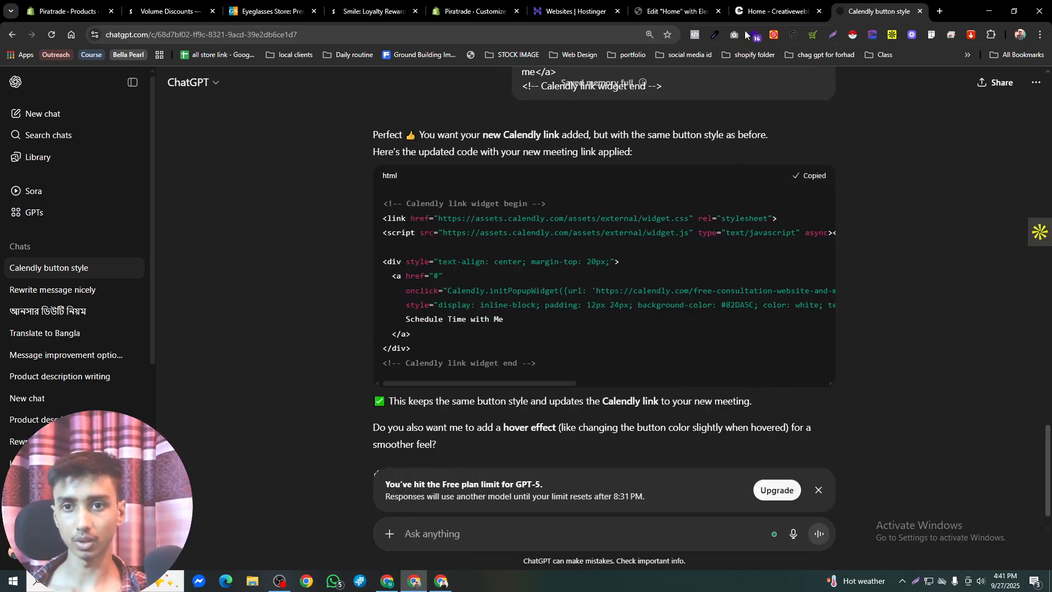
click(669, 4)
click(140, 327)
key(ctrl+a)
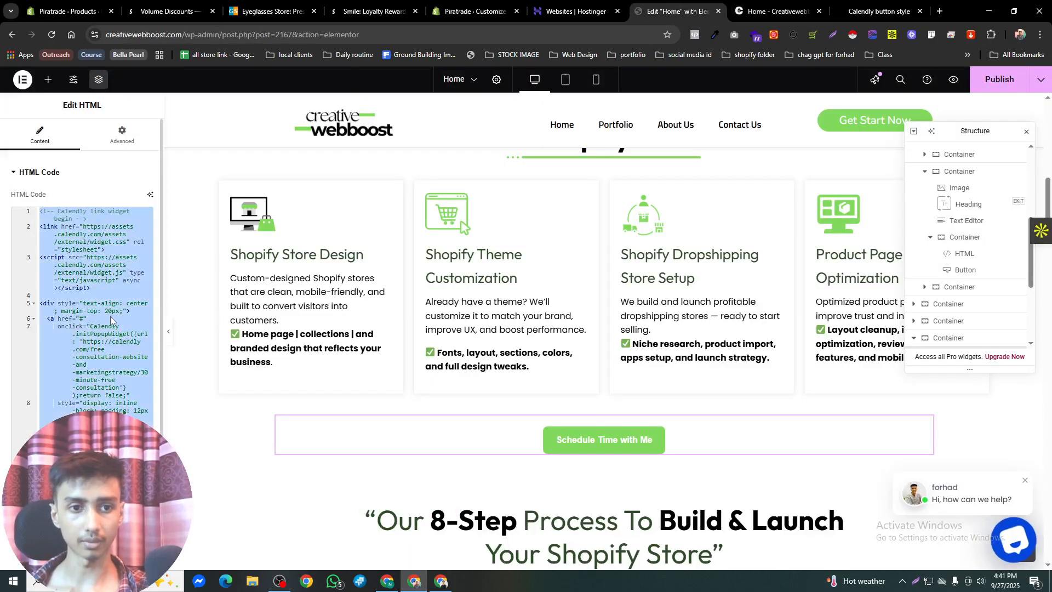
key(ctrl+v)
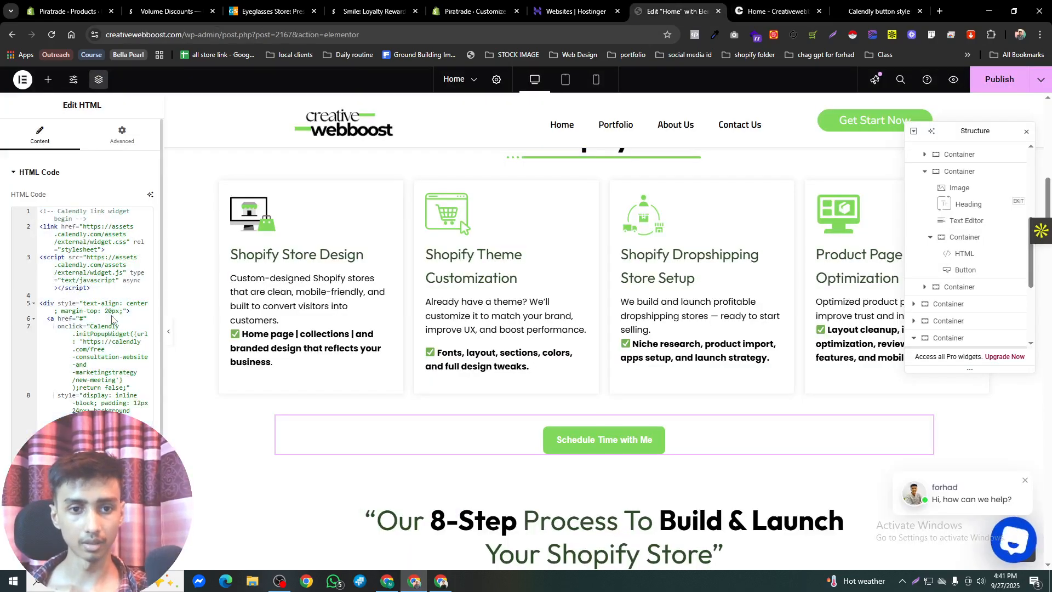
click(577, 442)
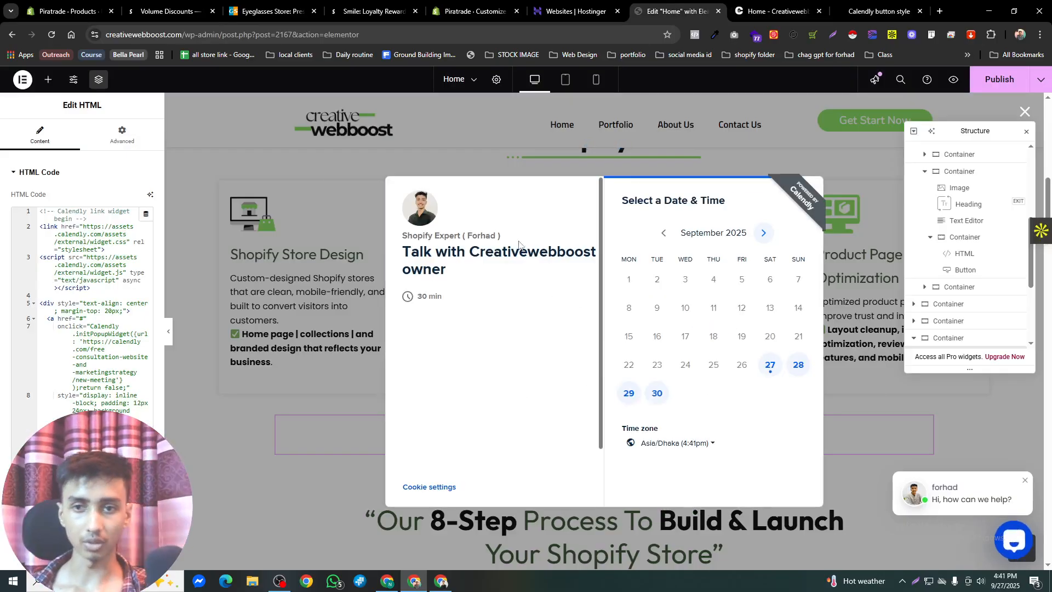
click(1018, 113)
Replace the HTML code of the widget beside the View More Client Meetings button with the same updated Calendly button code
scroll(584, 309, up, 5)
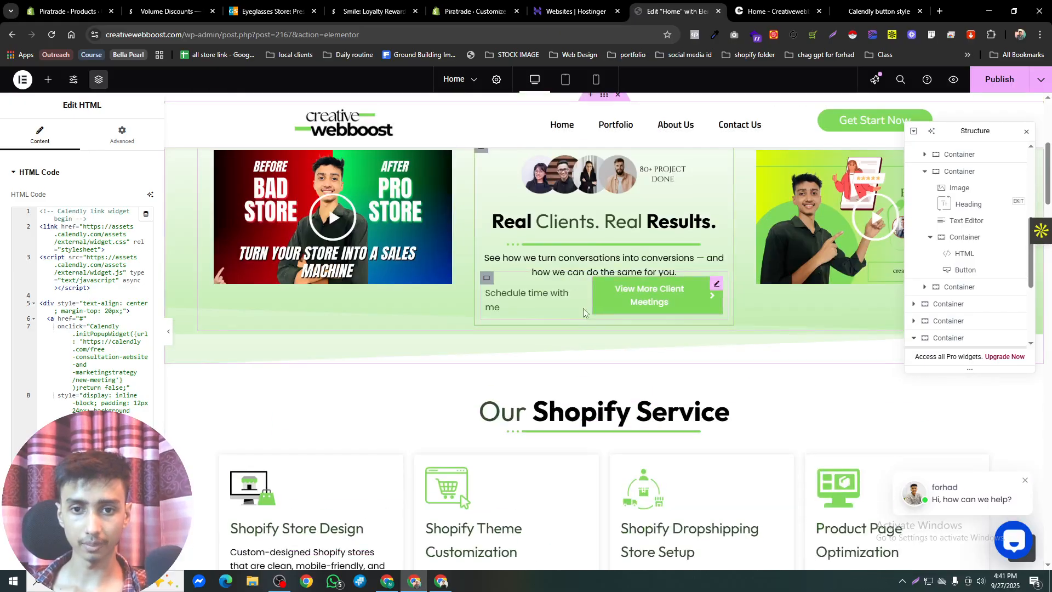
click(575, 295)
click(99, 296)
key(ctrl+a)
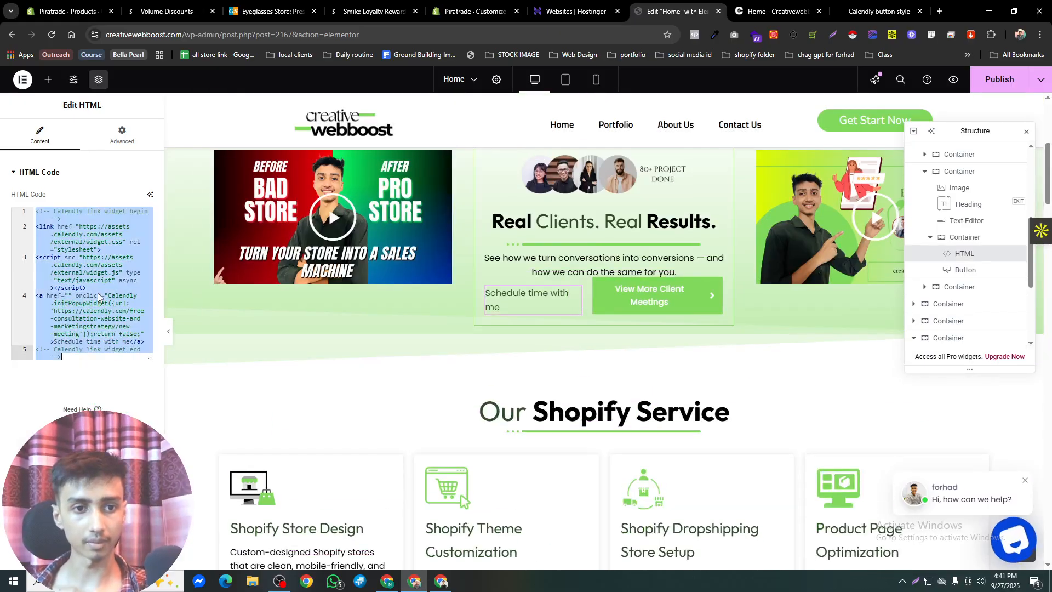
key(ctrl+v)
scroll(617, 335, down, 6)
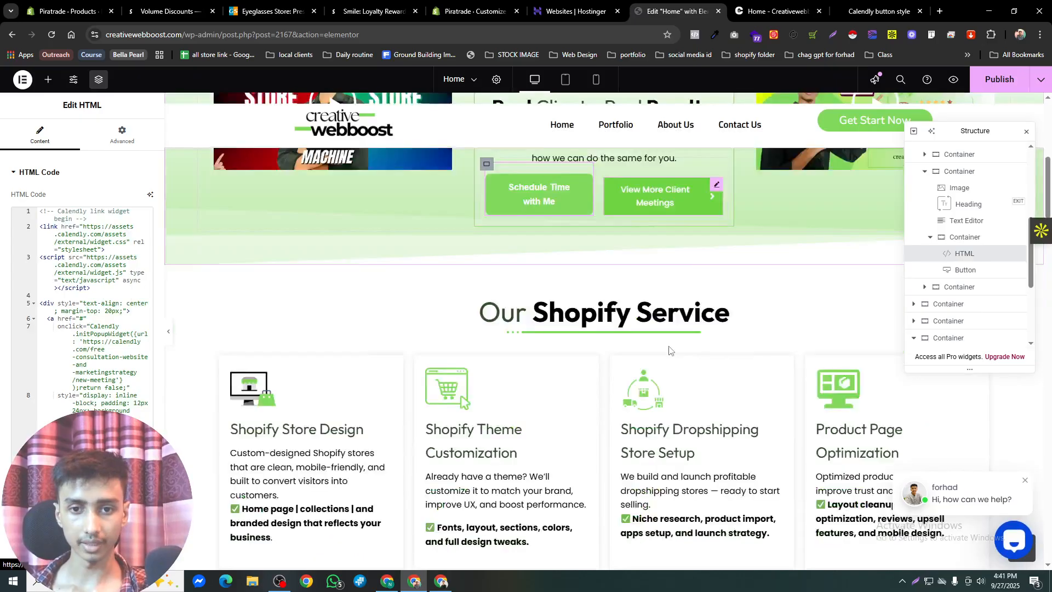
Copy the Schedule Time with Me HTML widget beside View More Client Meetings and paste it below the Bonus Add-On Services list
scroll(614, 340, down, 8)
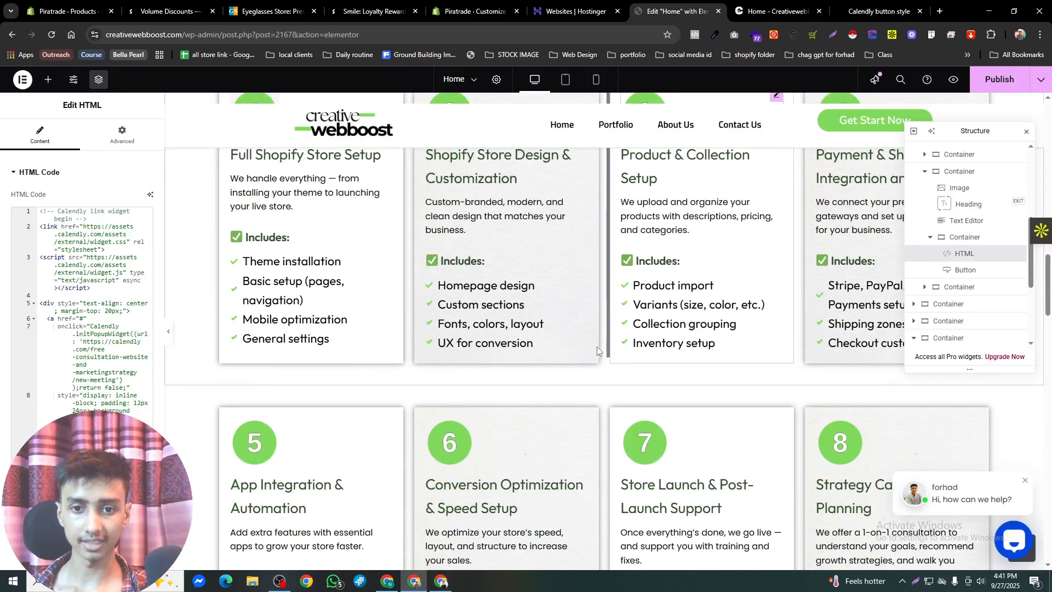
scroll(598, 351, down, 12)
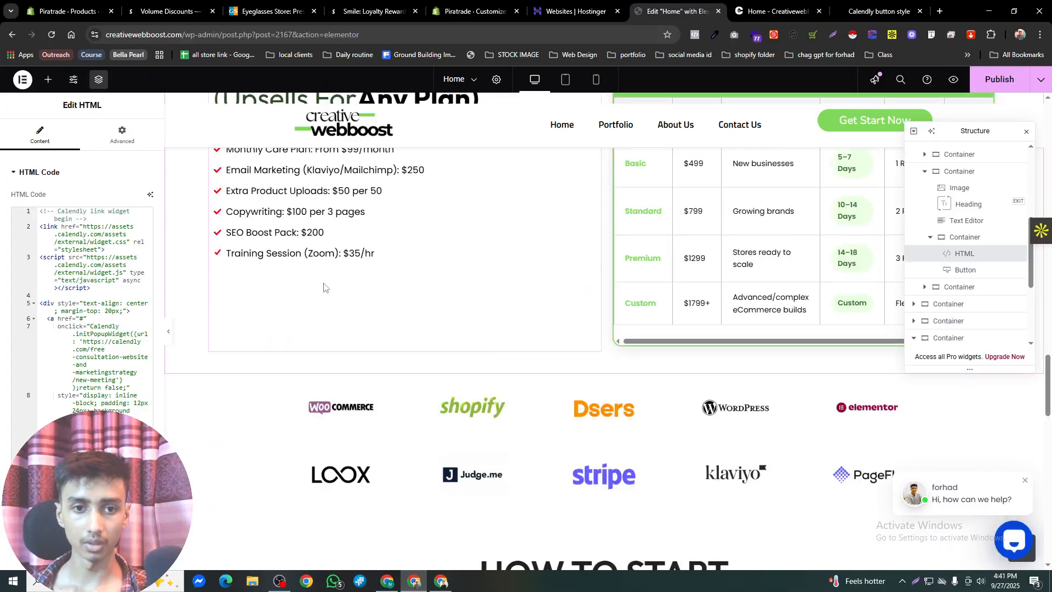
scroll(324, 287, up, 5)
scroll(323, 346, down, 3)
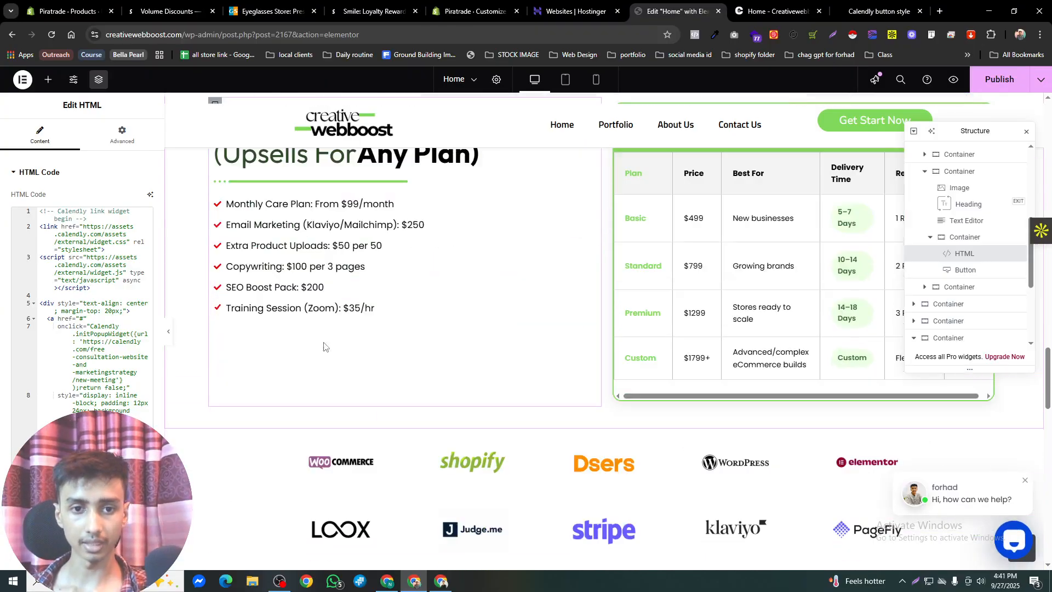
scroll(323, 346, up, 15)
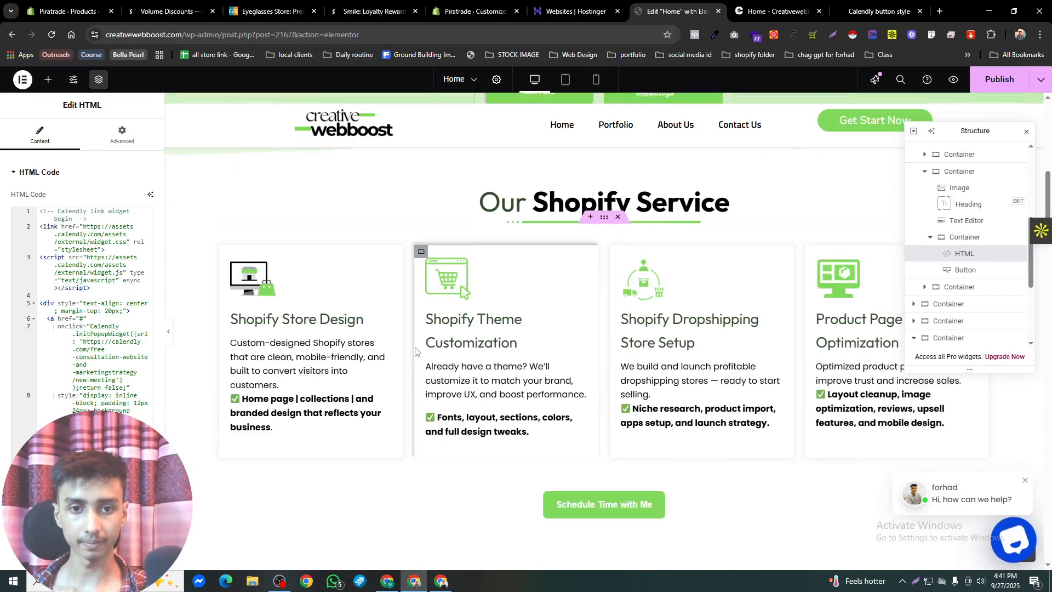
right_click(580, 503)
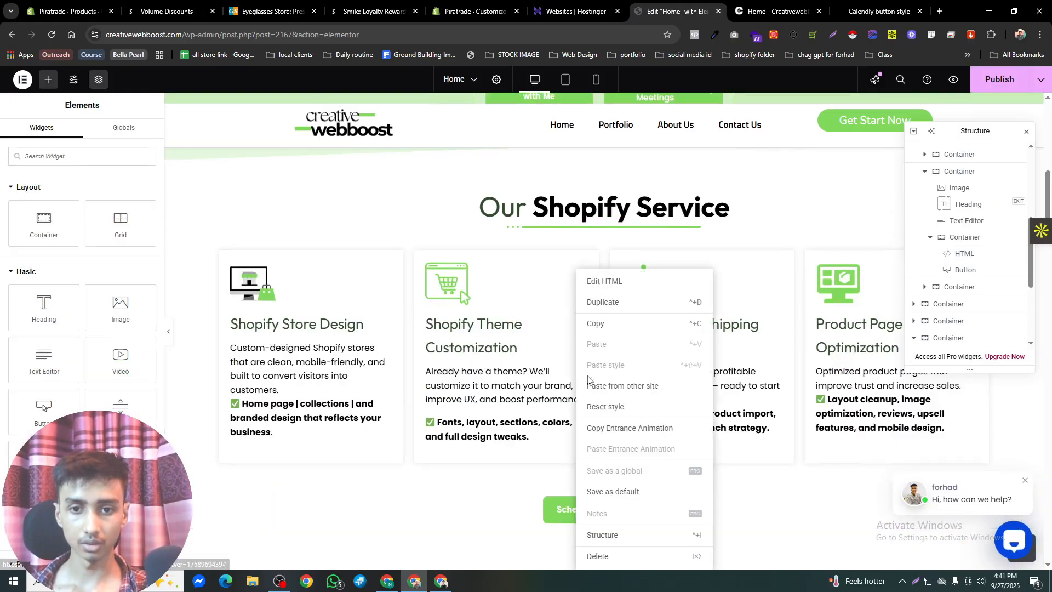
scroll(444, 293, up, 4)
right_click(524, 318)
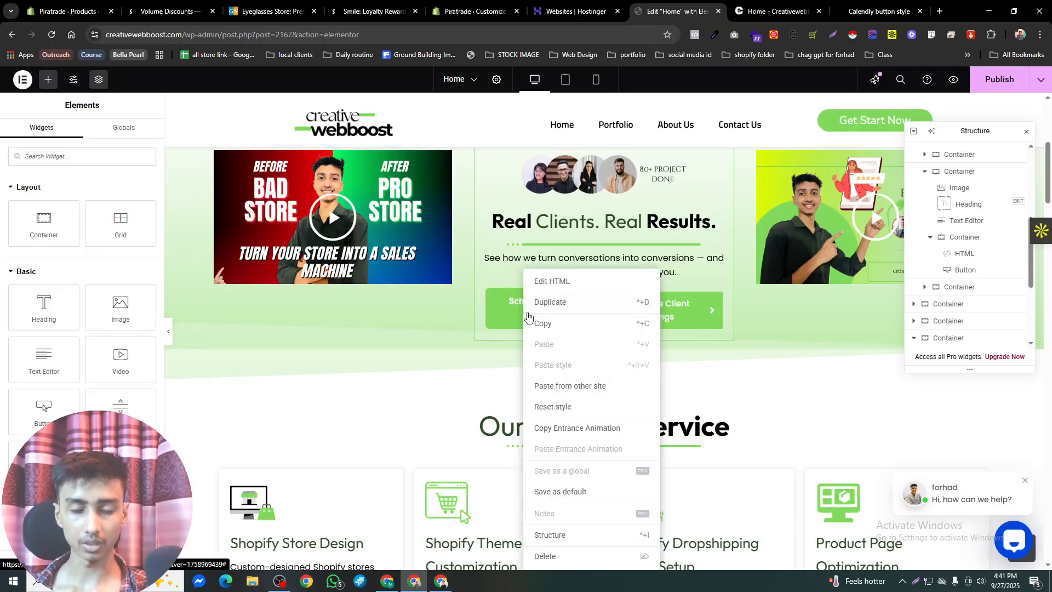
click(545, 331)
scroll(405, 401, down, 10)
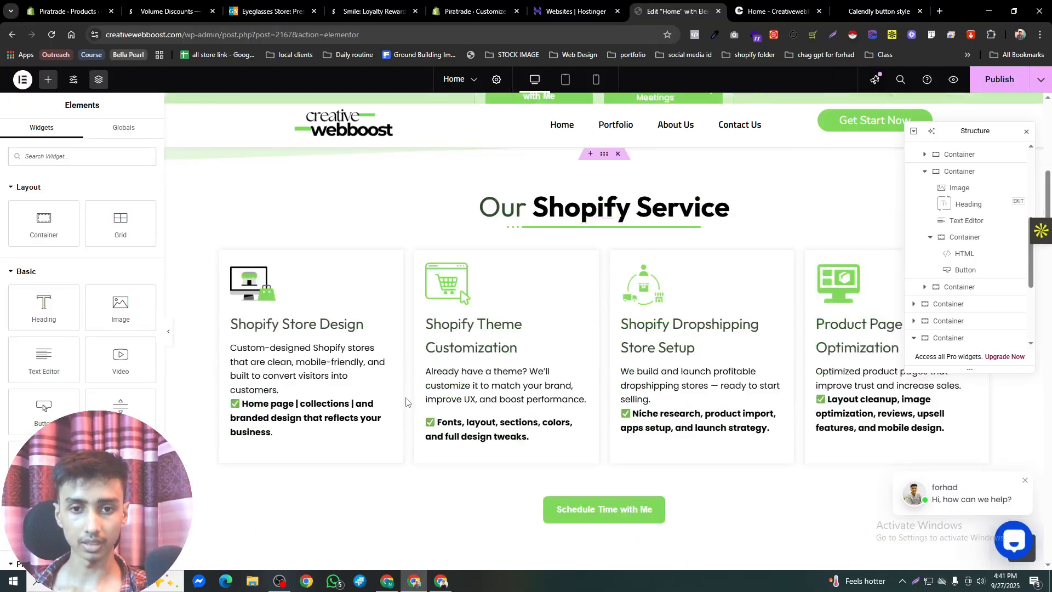
scroll(405, 401, down, 10)
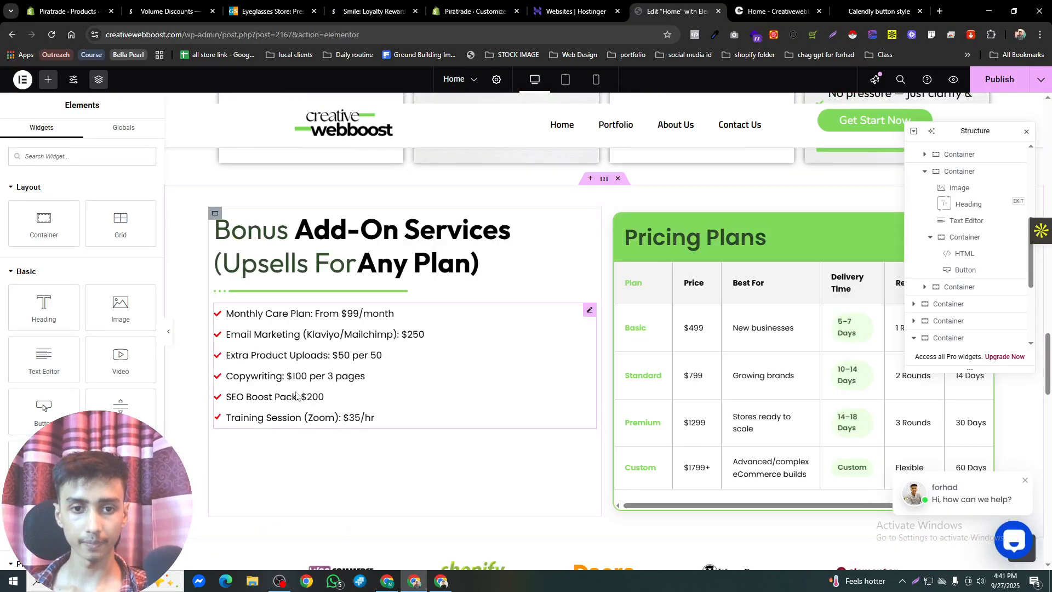
right_click(296, 395)
click(328, 344)
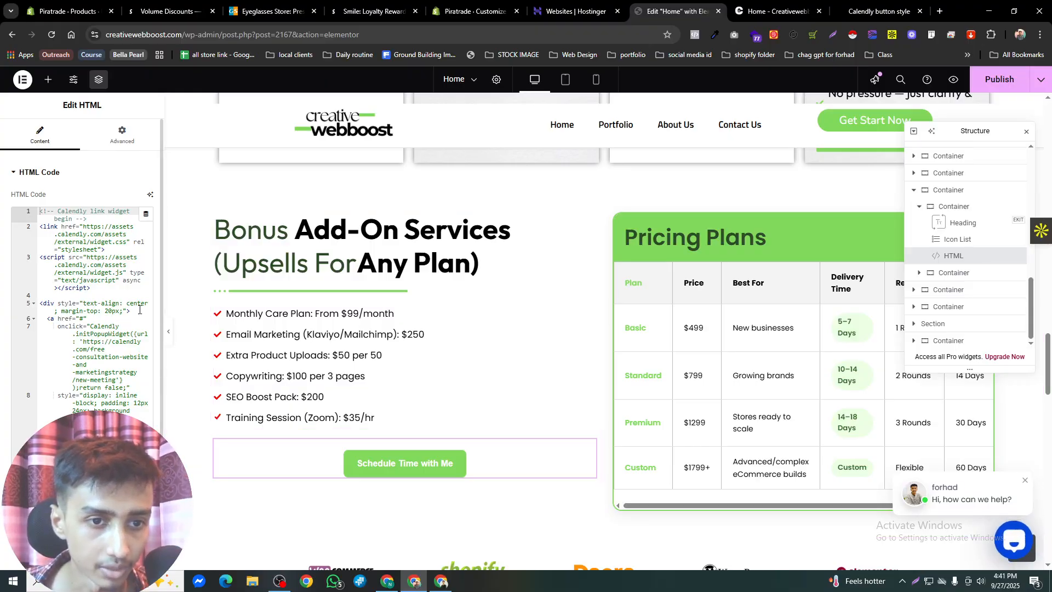
Switch to ChatGPT and ask it to make the button position left, pasting the copied Elementor widget data with the request
scroll(124, 335, down, 1)
scroll(112, 356, up, 1)
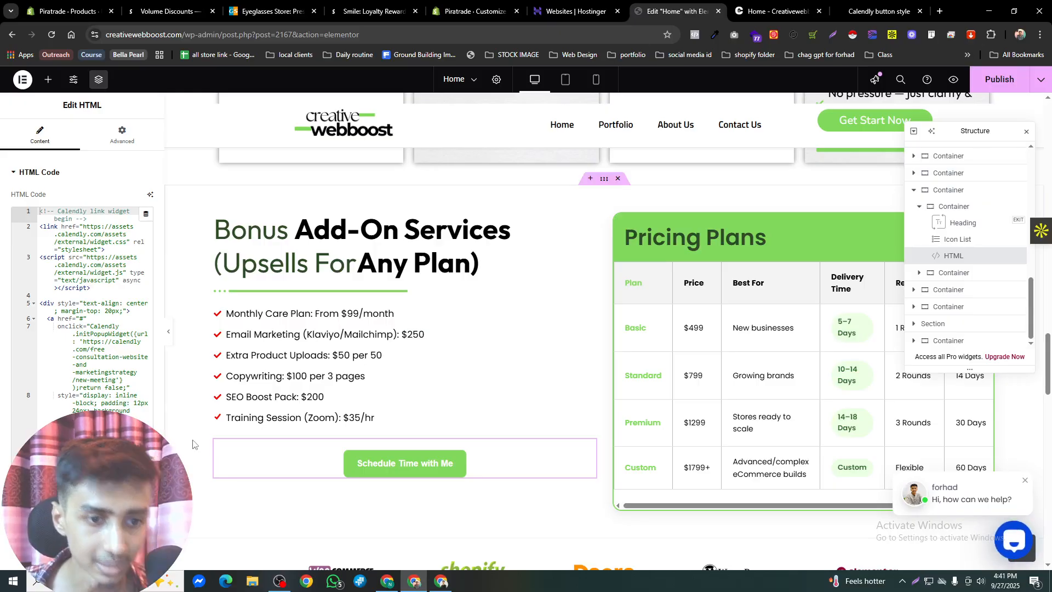
click(867, 5)
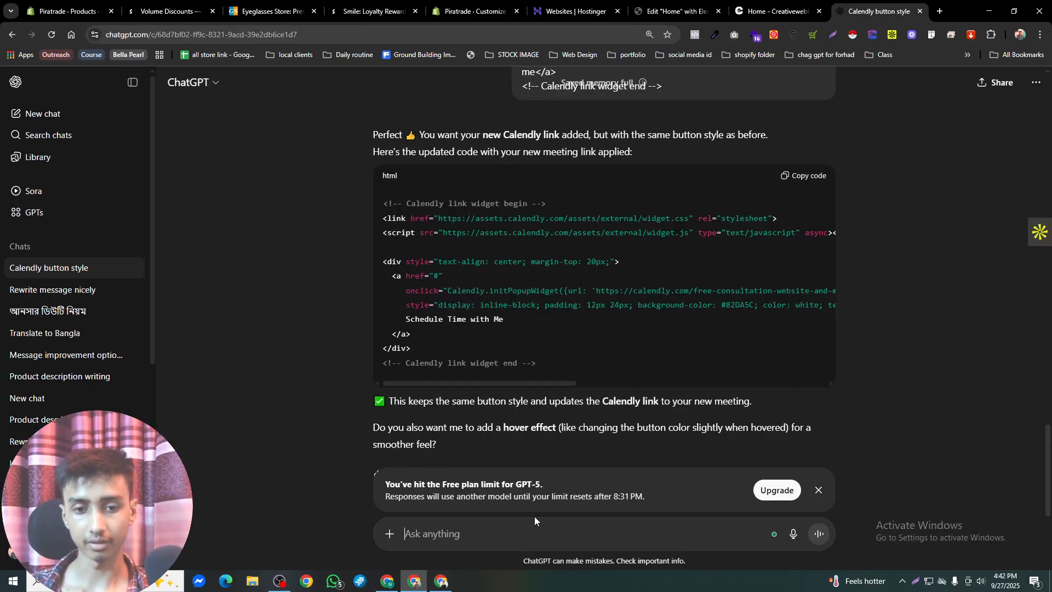
text(make the button)
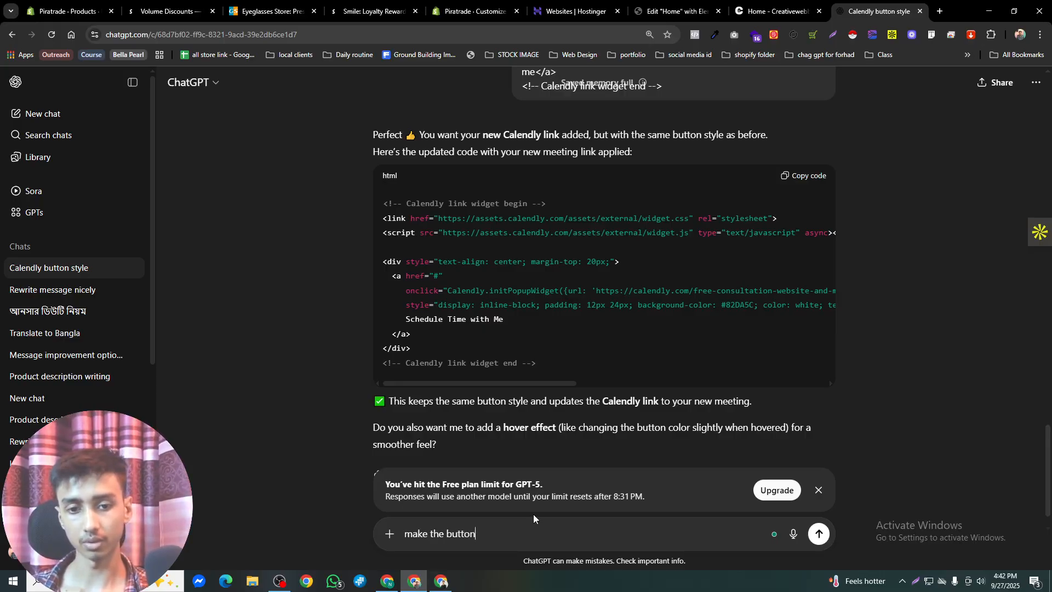
text( positn l)
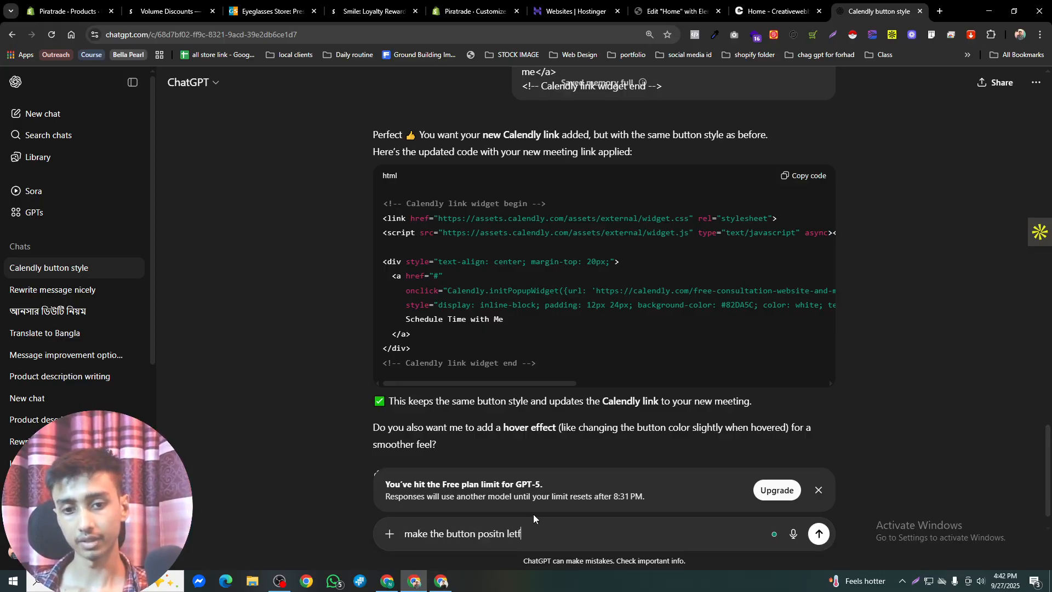
text(etf)
key(ctrl+v)
key(Return)
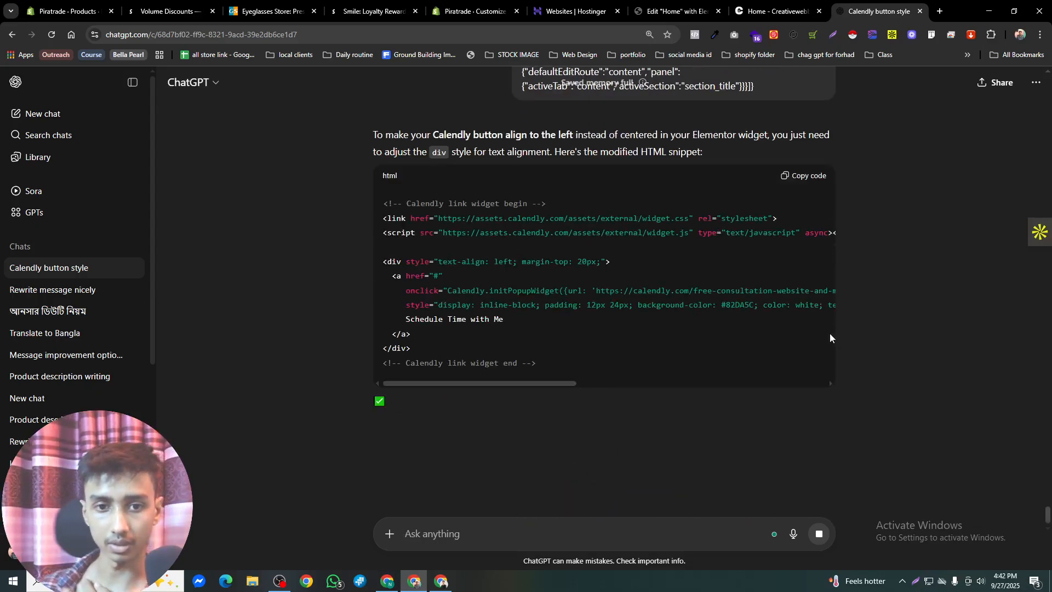
Replace the HTML code of the button below the Bonus Add-On Services list with ChatGPT's left-aligned version
click(803, 175)
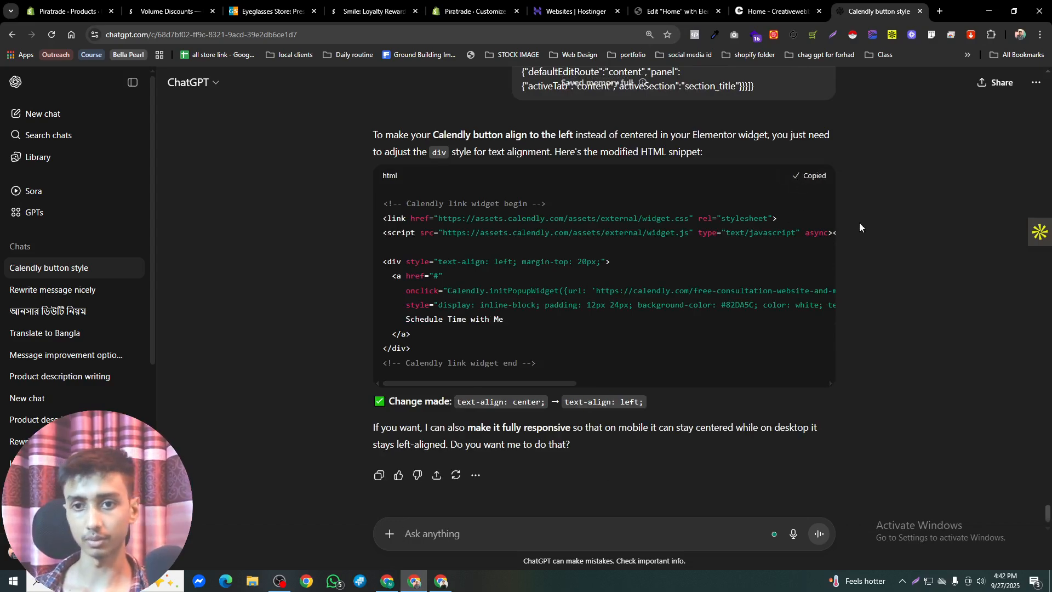
click(677, 11)
click(114, 350)
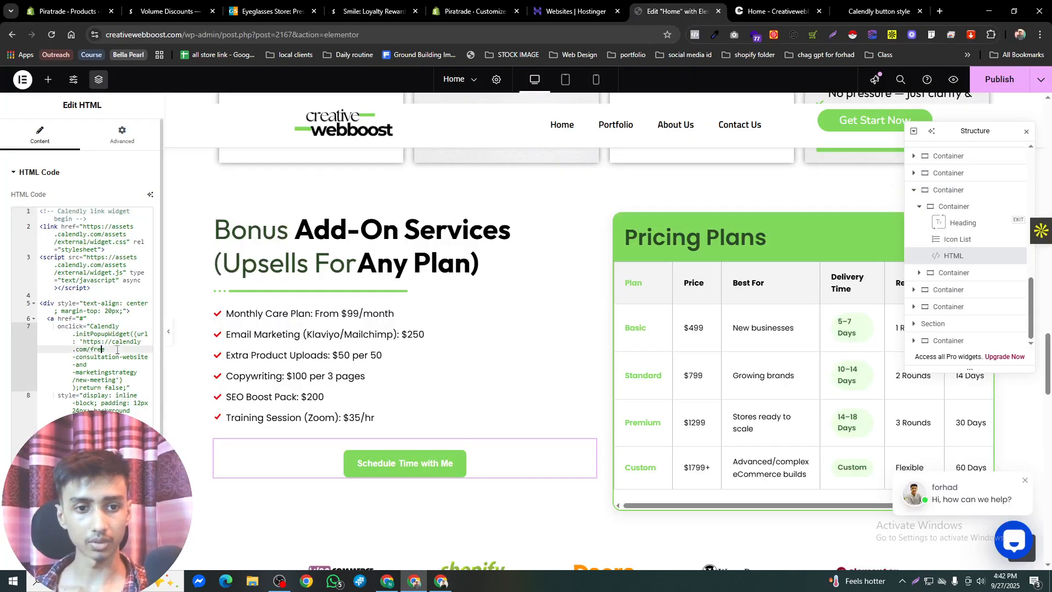
key(ctrl+a)
key(ctrl+v)
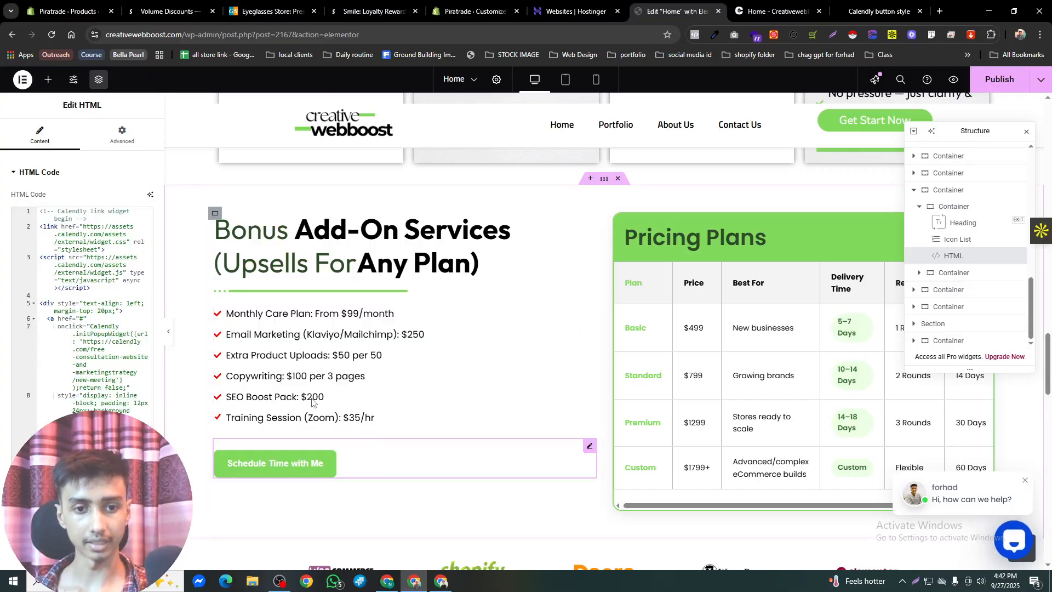
Select the Website Setup card's Book a Free Call button, copy the Talk with Creativewebboost owner event link from Calendly, and return to Elementor
scroll(522, 388, down, 4)
scroll(537, 383, down, 5)
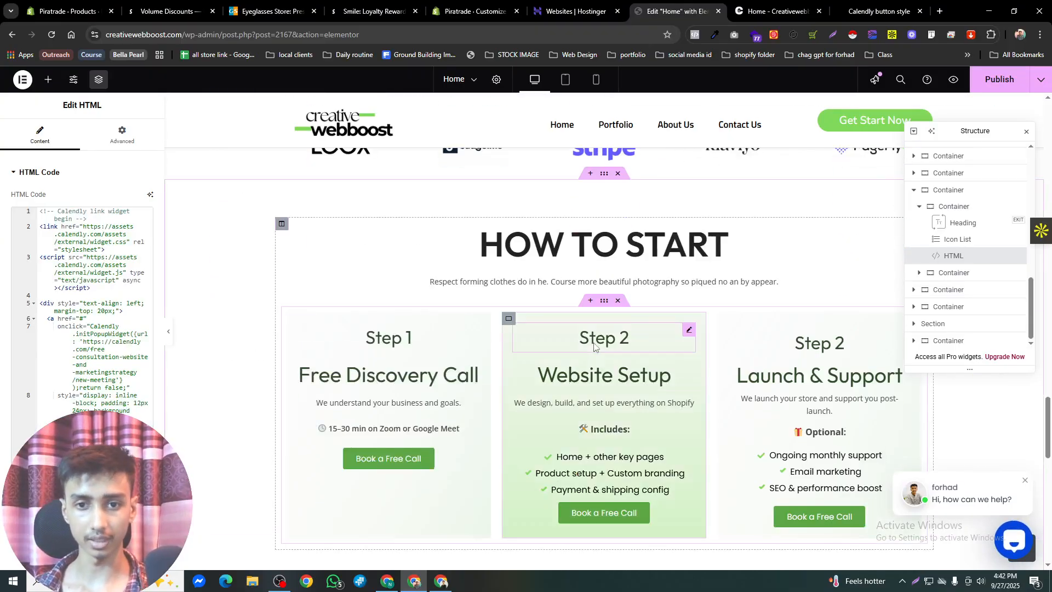
scroll(597, 324, down, 4)
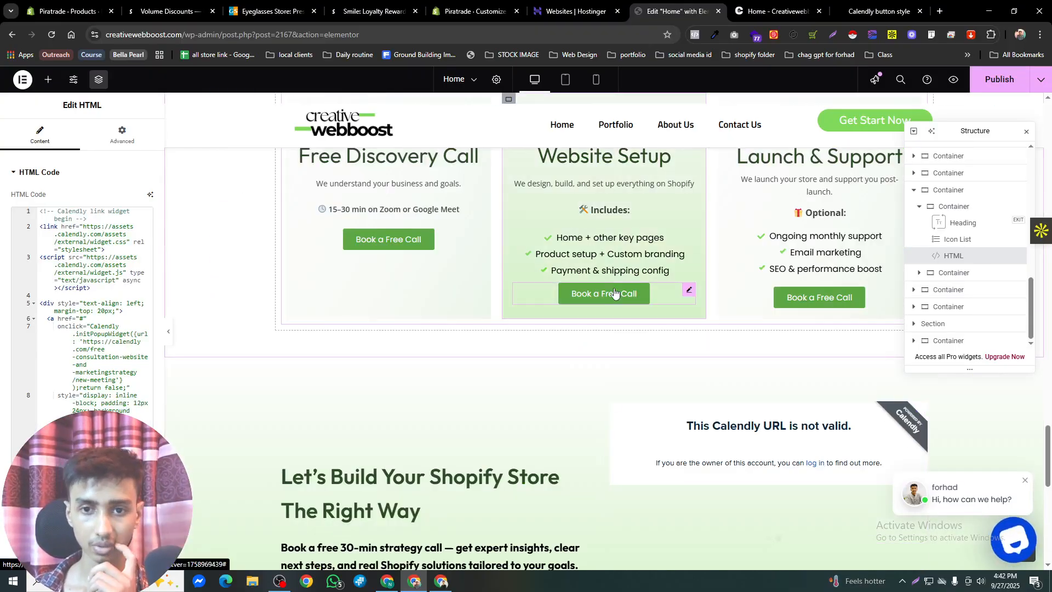
click(682, 291)
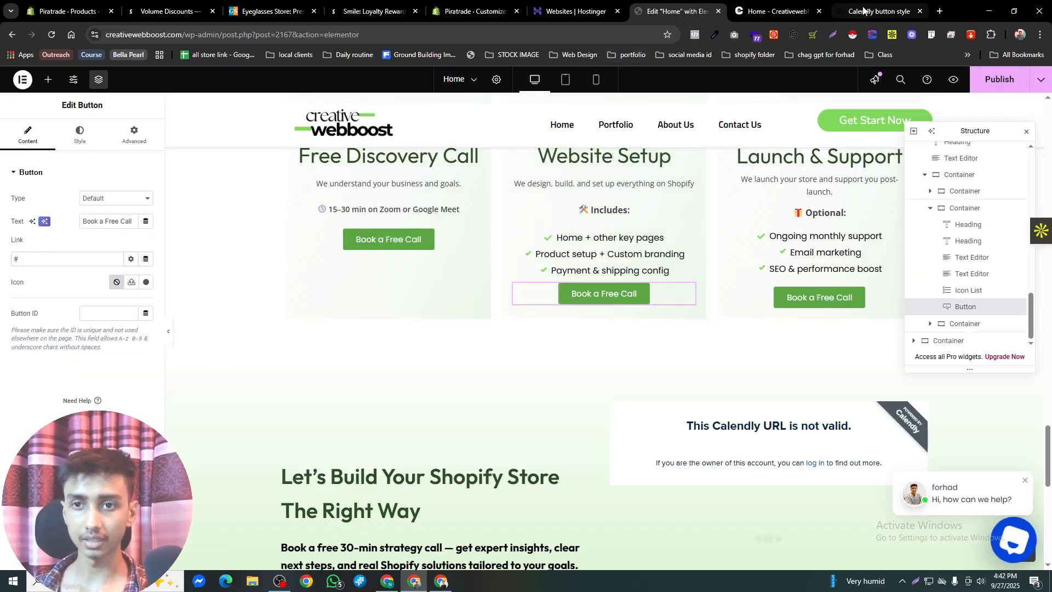
click(441, 581)
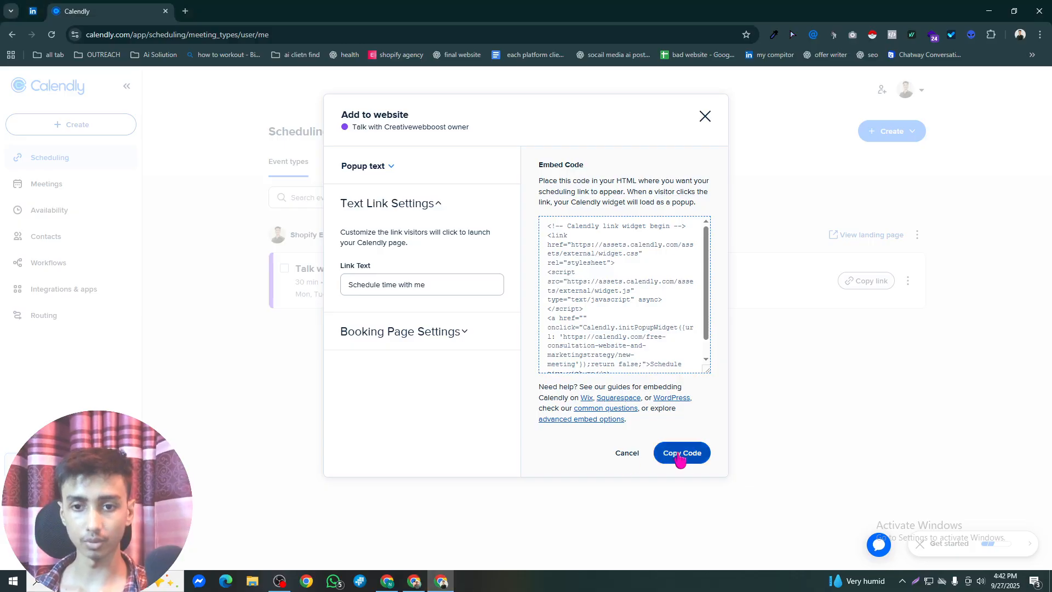
click(679, 455)
click(871, 283)
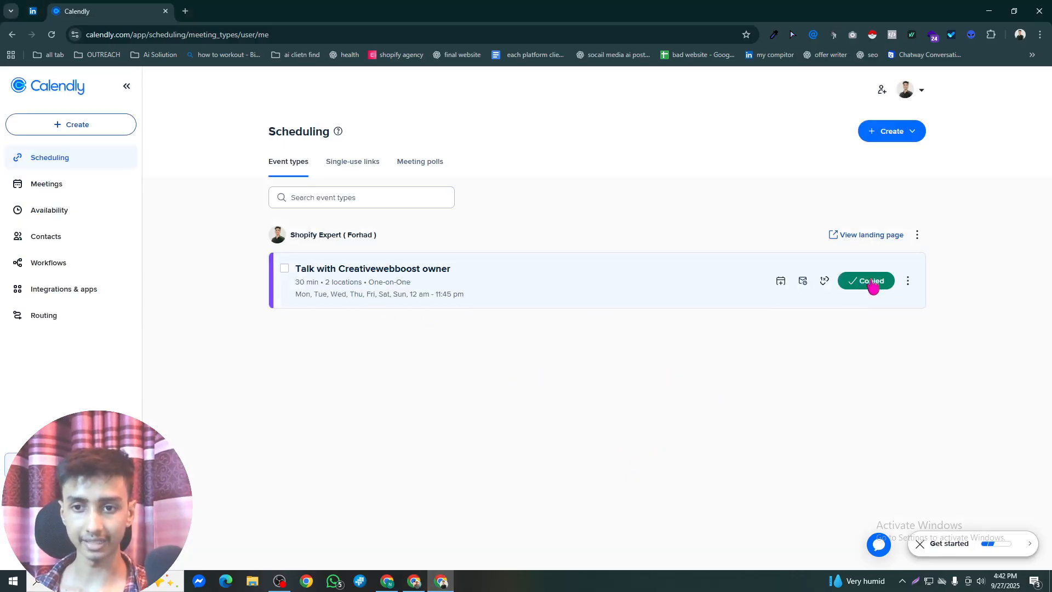
click(387, 581)
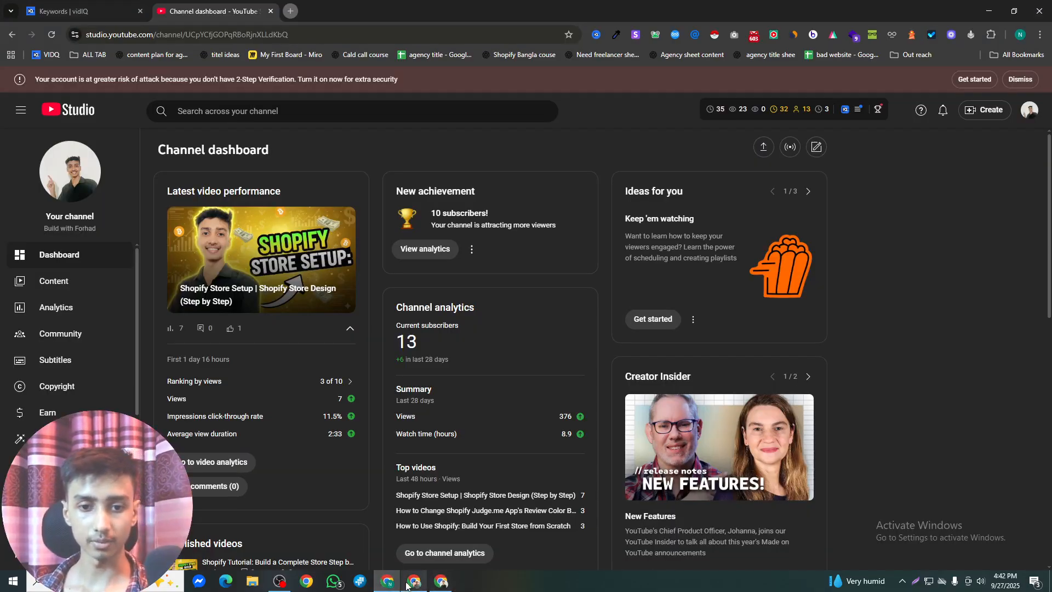
click(411, 582)
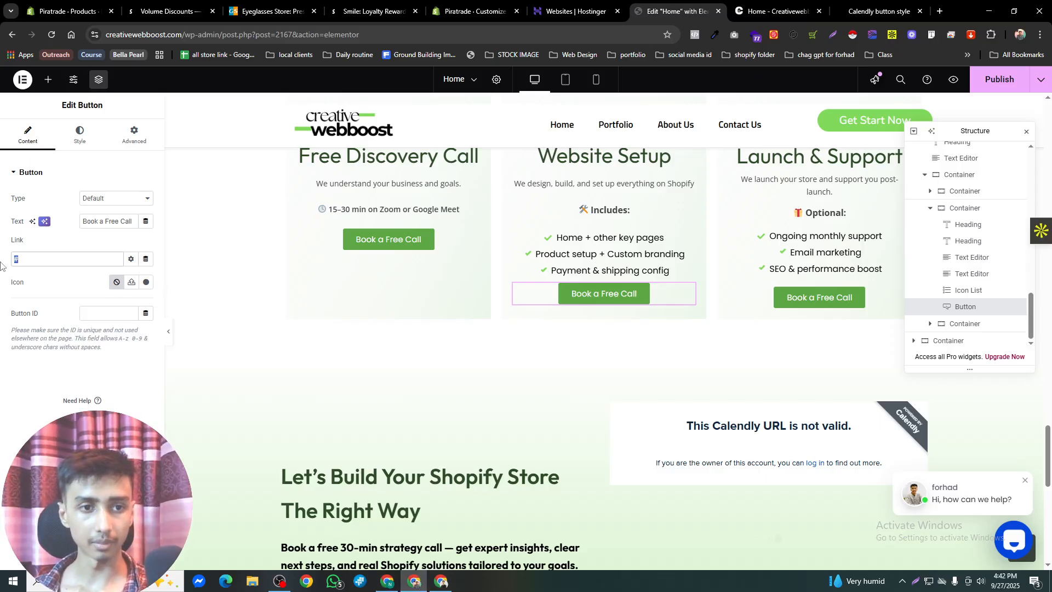
Set the Book a Free Call button links in the Website Setup and Free Discovery Call cards to the Calendly new-meeting URL
key(ctrl+v)
click(350, 243)
drag(29, 263, 2, 267)
key(ctrl+v)
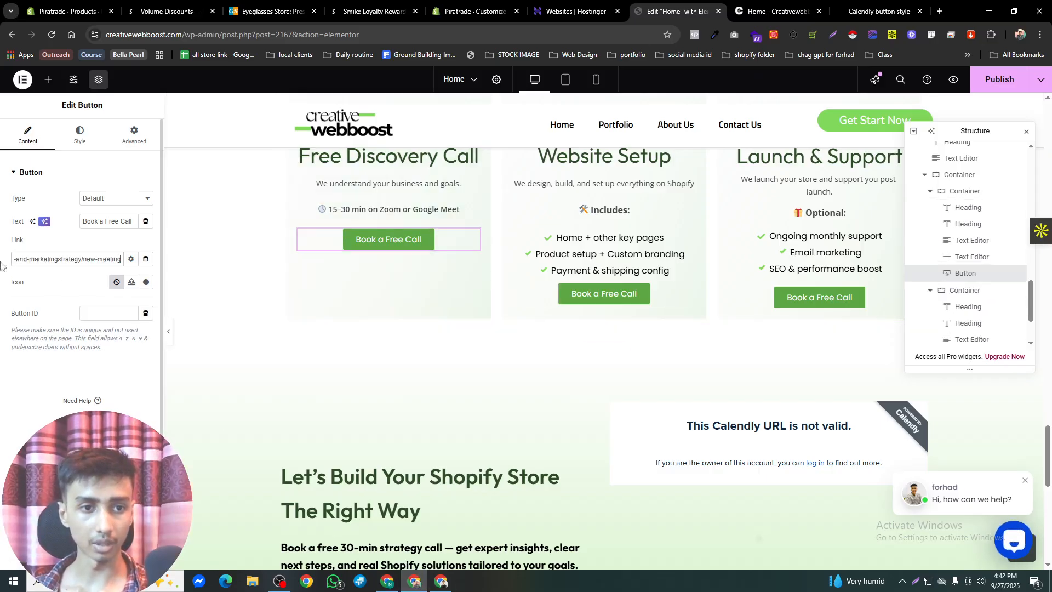
Set the Launch & Support card's Book a Free Call button link to the same Calendly new-meeting URL
scroll(868, 324, down, 4)
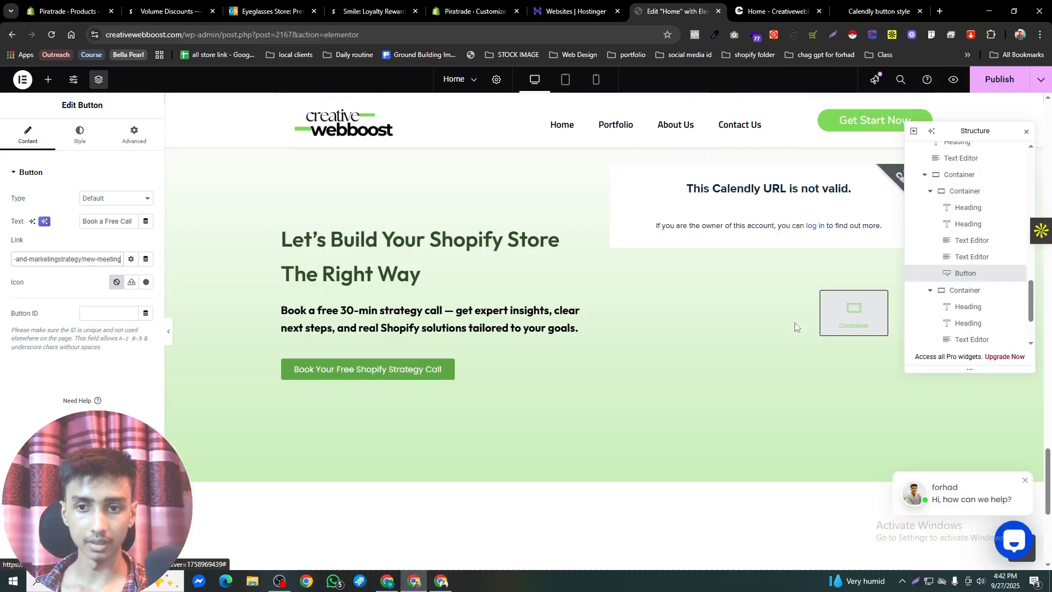
scroll(796, 328, up, 4)
click(848, 300)
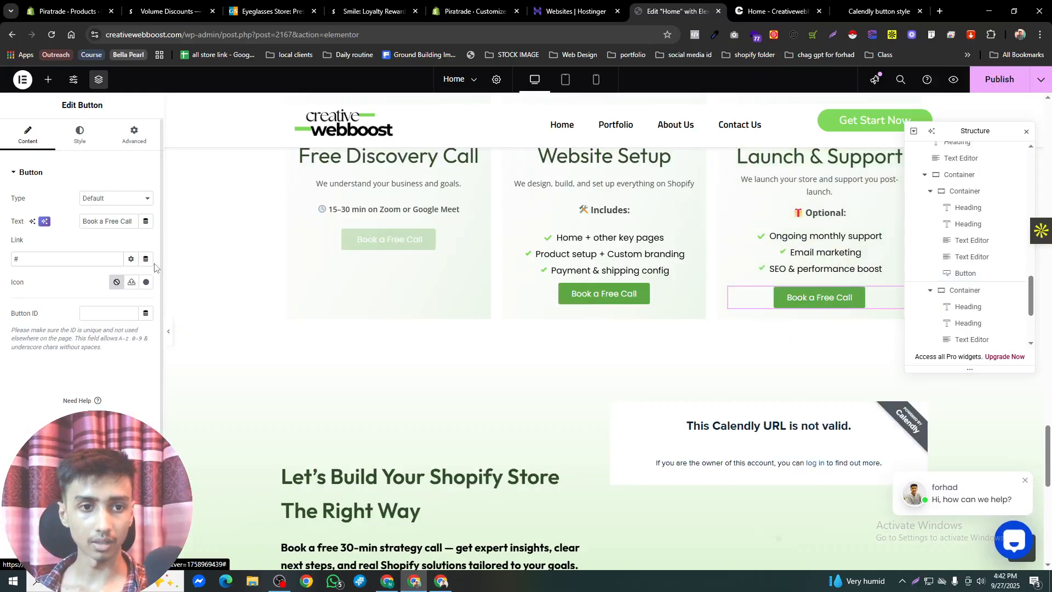
drag(44, 259, 6, 259)
key(ctrl+v)
click(50, 249)
Hide the page structure and open the Calendly shortcode widget beside the Let's Build Your Shopify Store heading for editing
scroll(790, 321, down, 6)
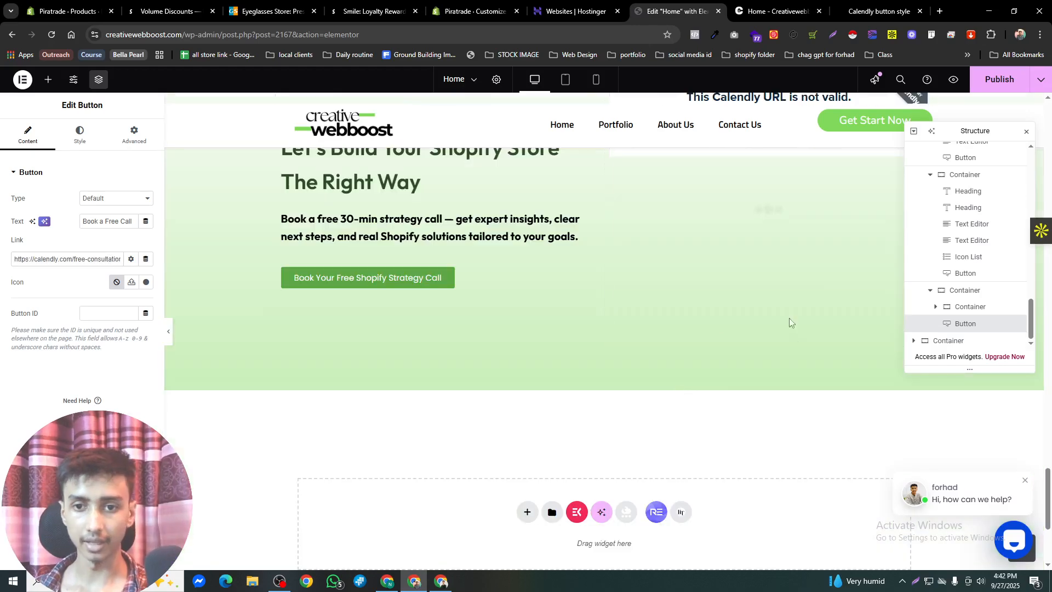
scroll(767, 322, up, 3)
click(1028, 133)
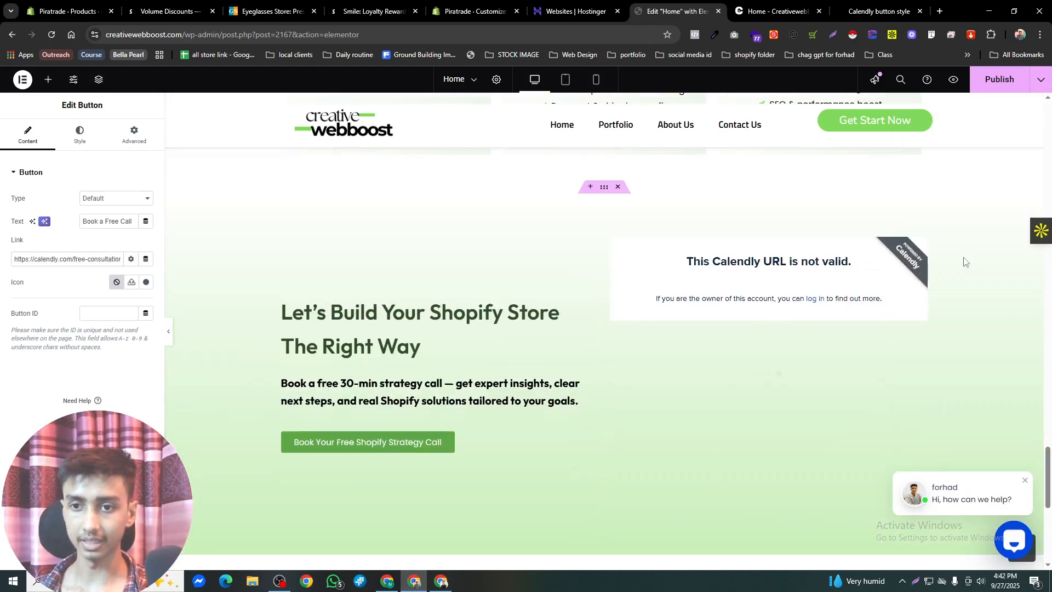
click(922, 250)
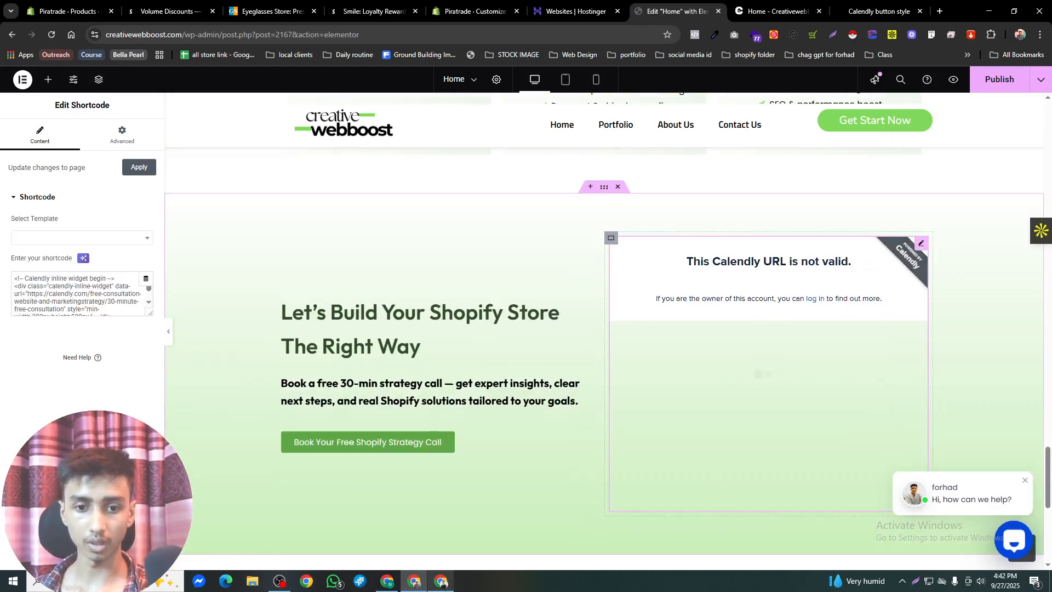
Switch to Calendly and choose an inline embed for adding the Talk with Creativewebboost owner event to the website
click(442, 582)
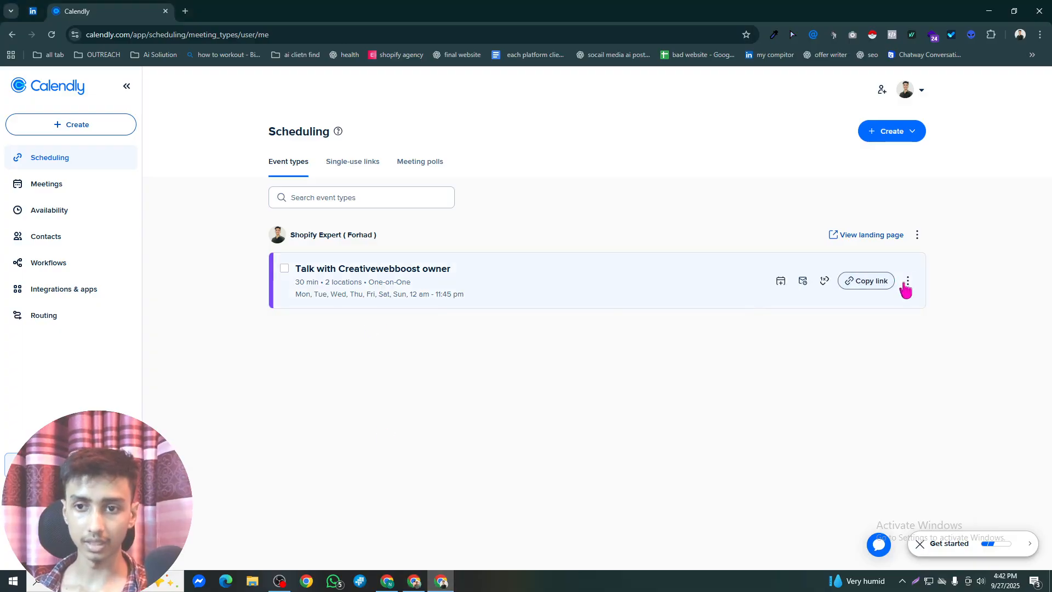
click(908, 282)
click(849, 353)
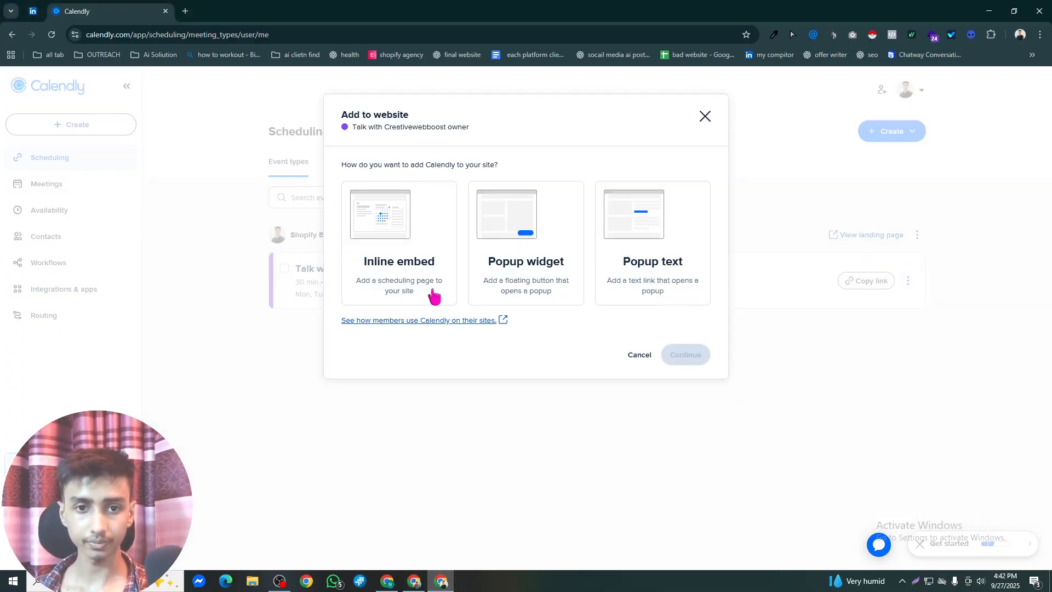
click(397, 225)
click(685, 354)
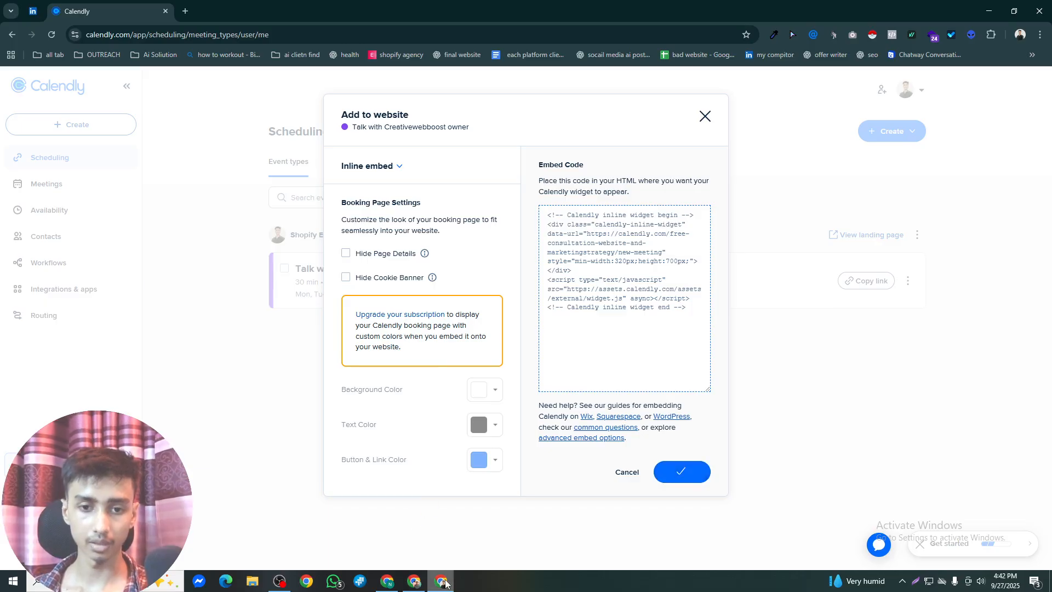
Hide the cookie banner and page details in the inline embed and copy its code
click(345, 277)
click(346, 253)
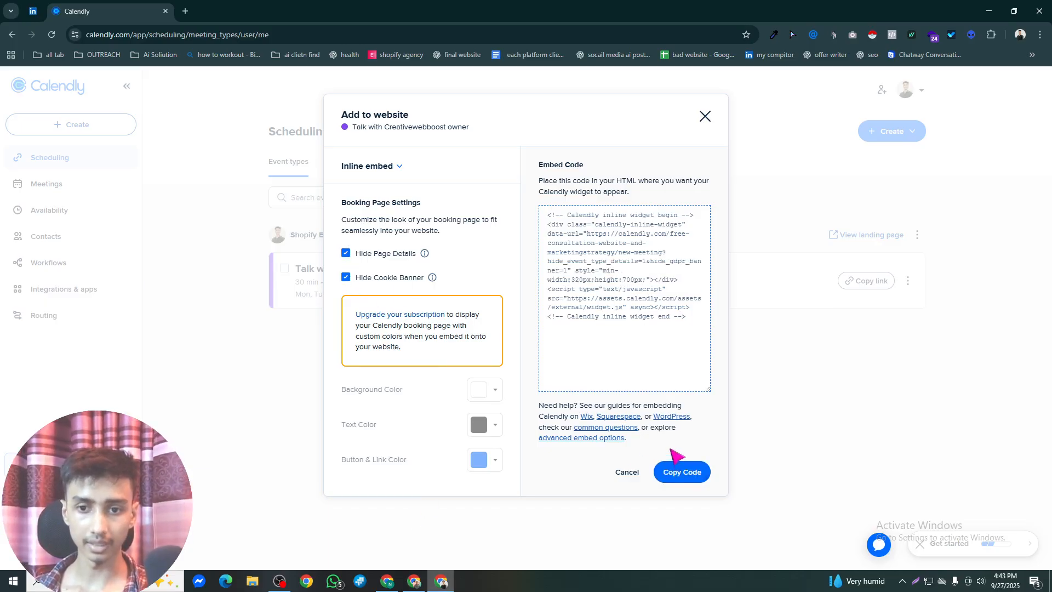
click(678, 464)
mouse_move(417, 586)
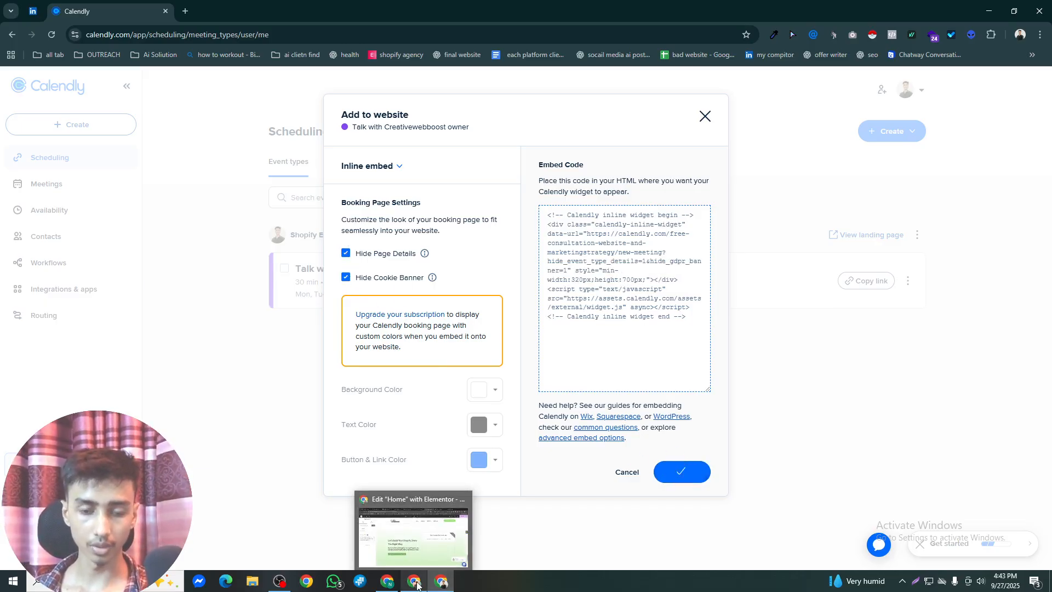
Switch to Elementor and replace the shortcode beside the Let's Build Your Shopify Store heading with the copied inline embed code
click(422, 543)
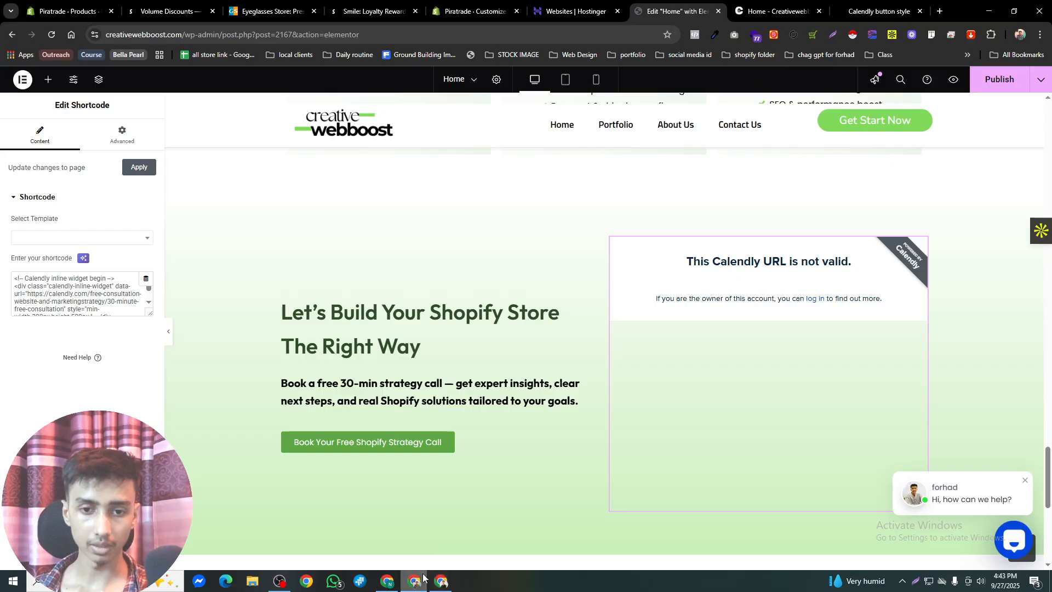
click(107, 302)
key(ctrl+a)
key(ctrl+v)
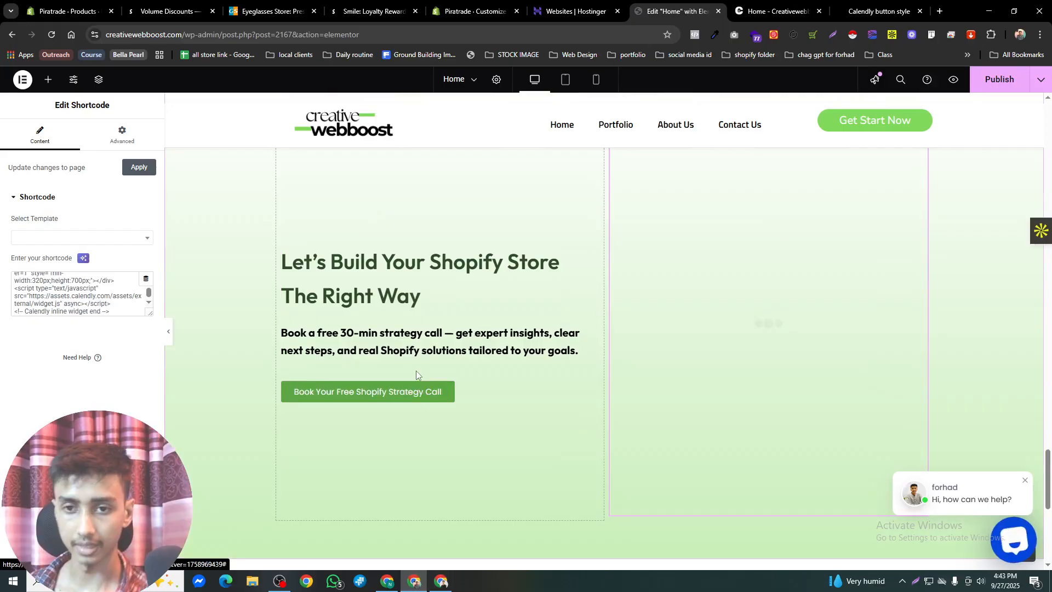
Examine the embedded booking calendar and its alignment with the Let's Build Your Shopify Store section
scroll(416, 372, up, 6)
scroll(427, 372, down, 3)
scroll(513, 361, down, 3)
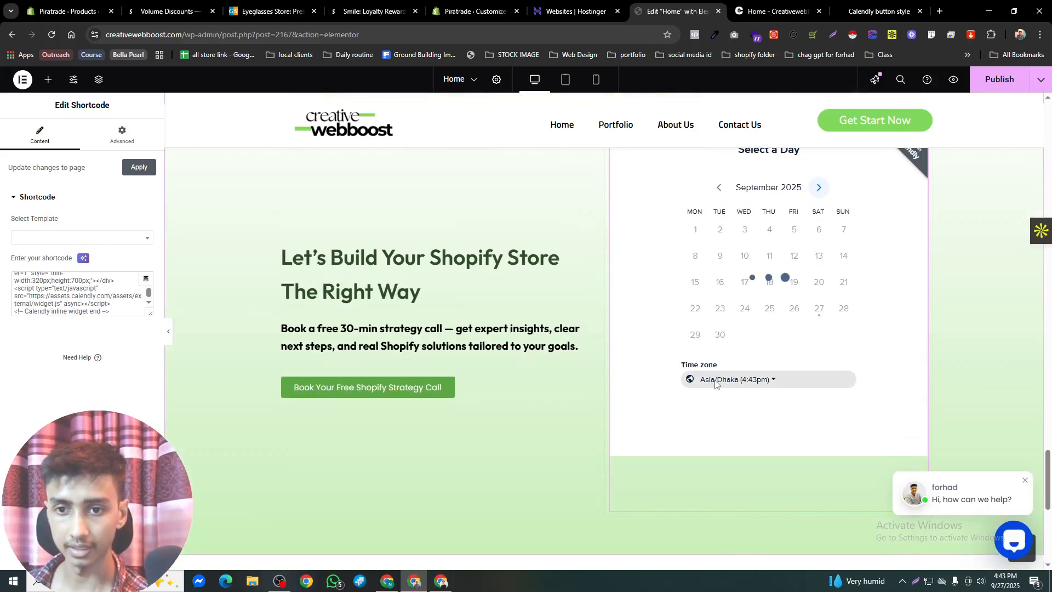
scroll(718, 386, up, 4)
scroll(765, 351, down, 2)
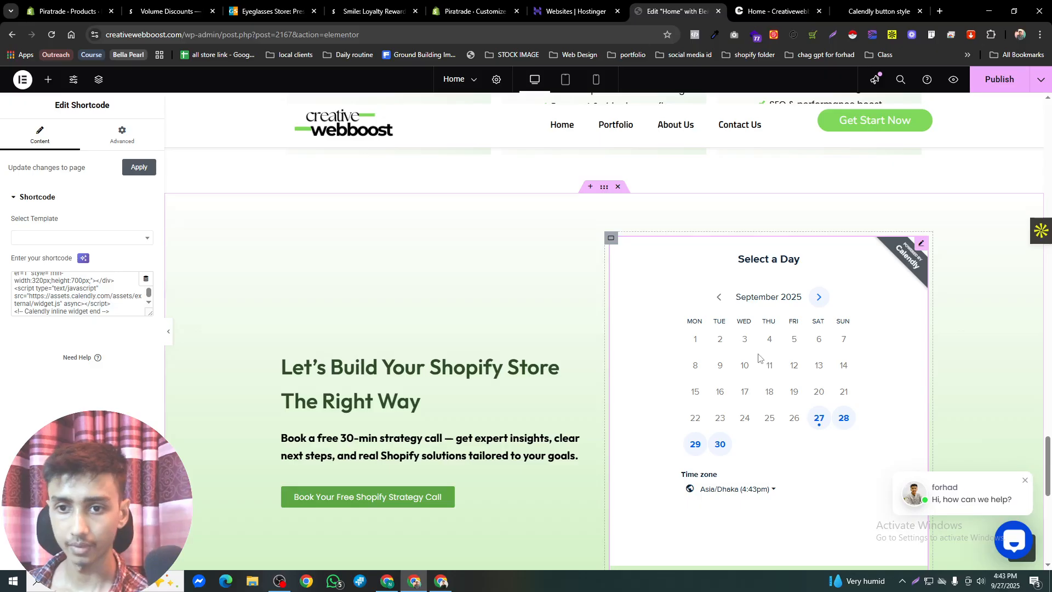
scroll(723, 429, down, 1)
scroll(743, 404, up, 3)
scroll(367, 370, down, 3)
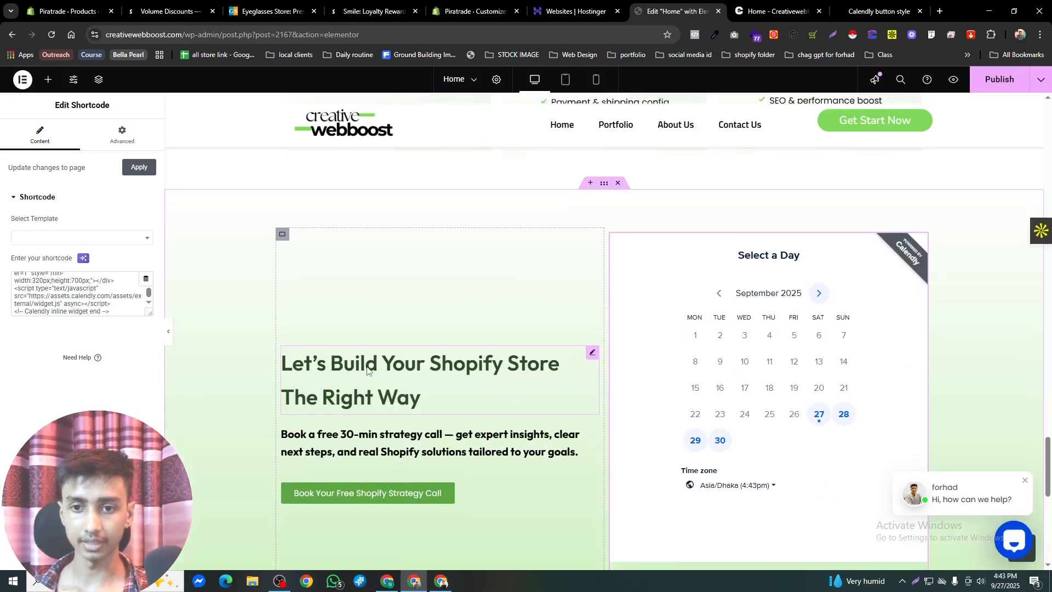
scroll(368, 370, down, 2)
scroll(564, 322, up, 2)
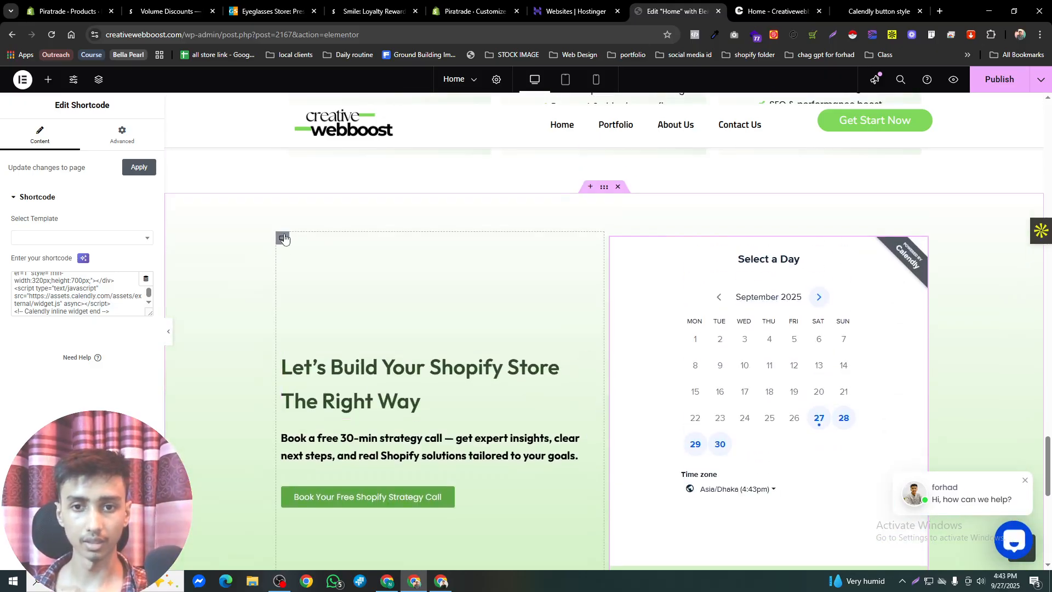
Select the container holding the booking calendar and set its width to 45%
click(284, 238)
scroll(630, 220, down, 2)
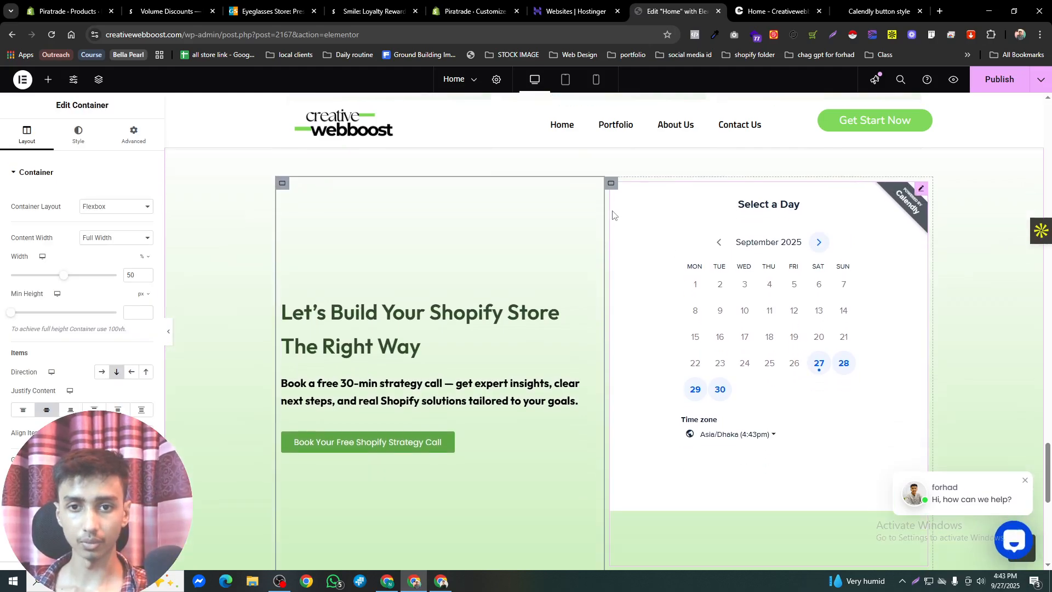
mouse_move(10, 312)
mouse_down()
mouse_move(24, 313)
mouse_move(10, 312)
mouse_up()
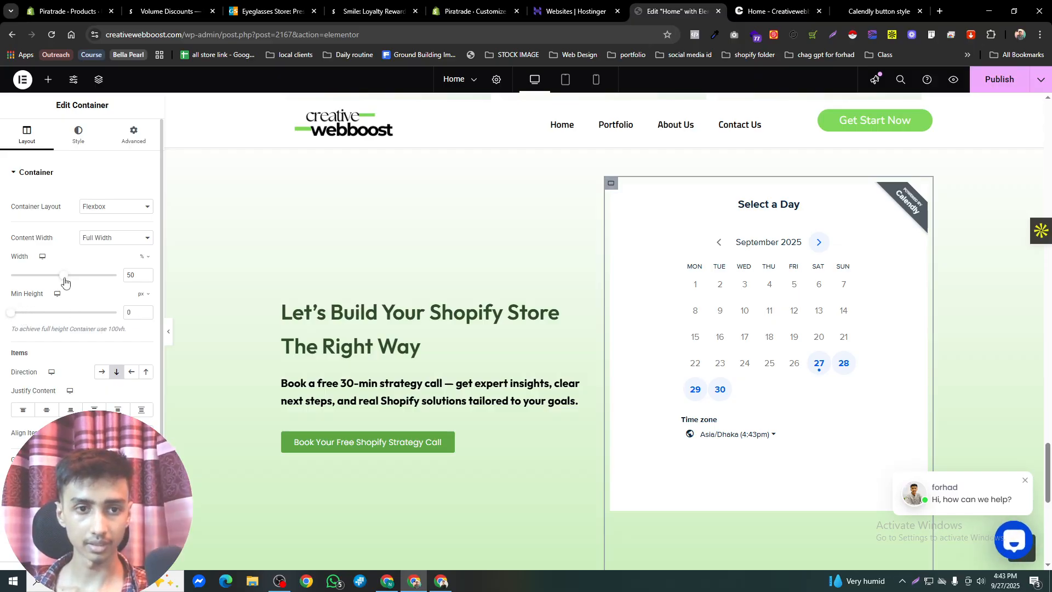
drag(59, 282, 69, 282)
drag(135, 277, 106, 282)
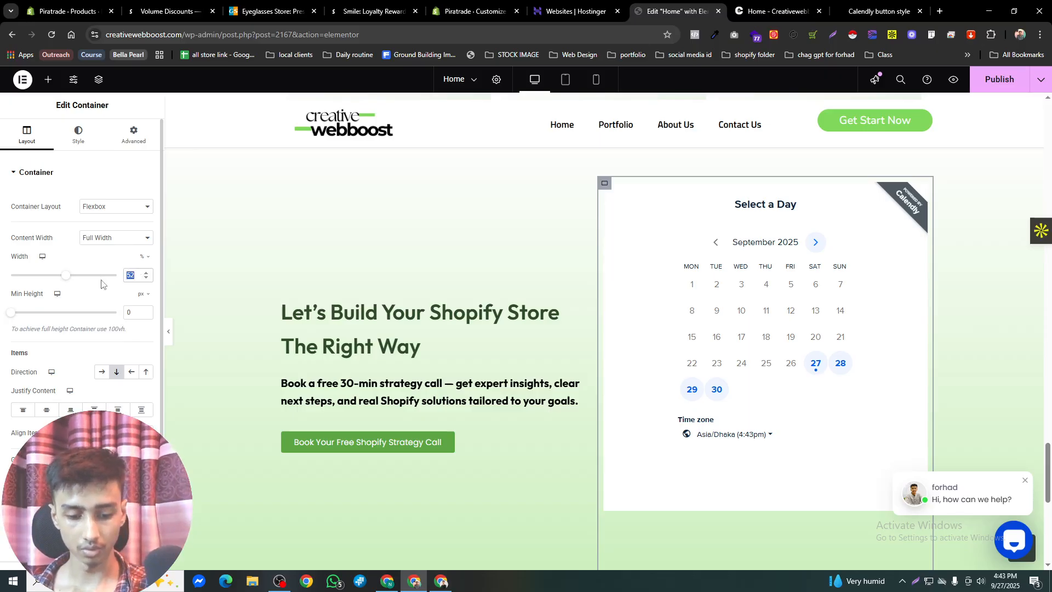
text(45)
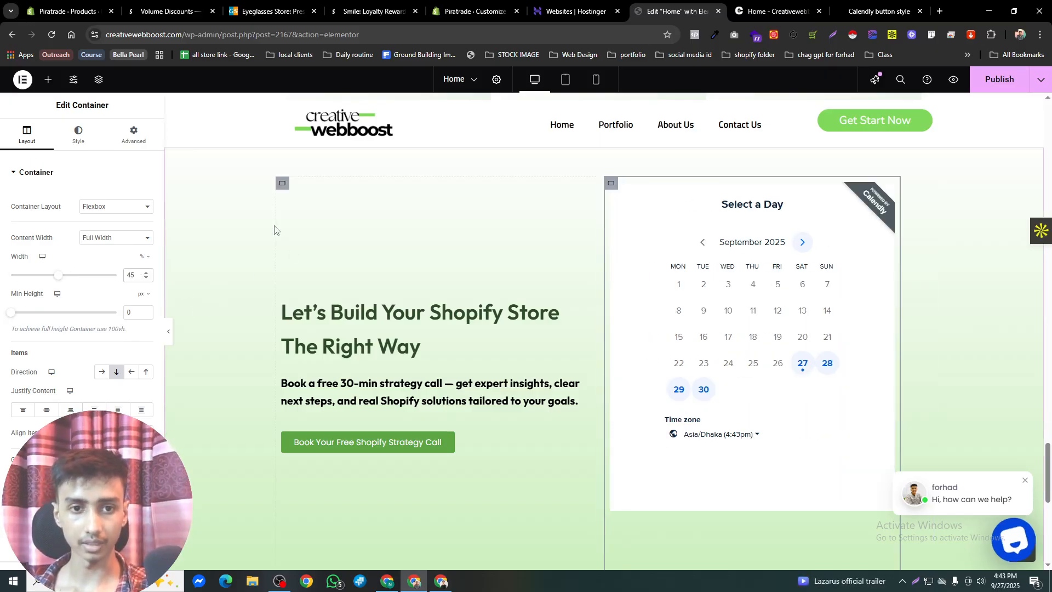
Compare the neighbouring text container's layout and set the booking calendar container's width to 50%
click(286, 186)
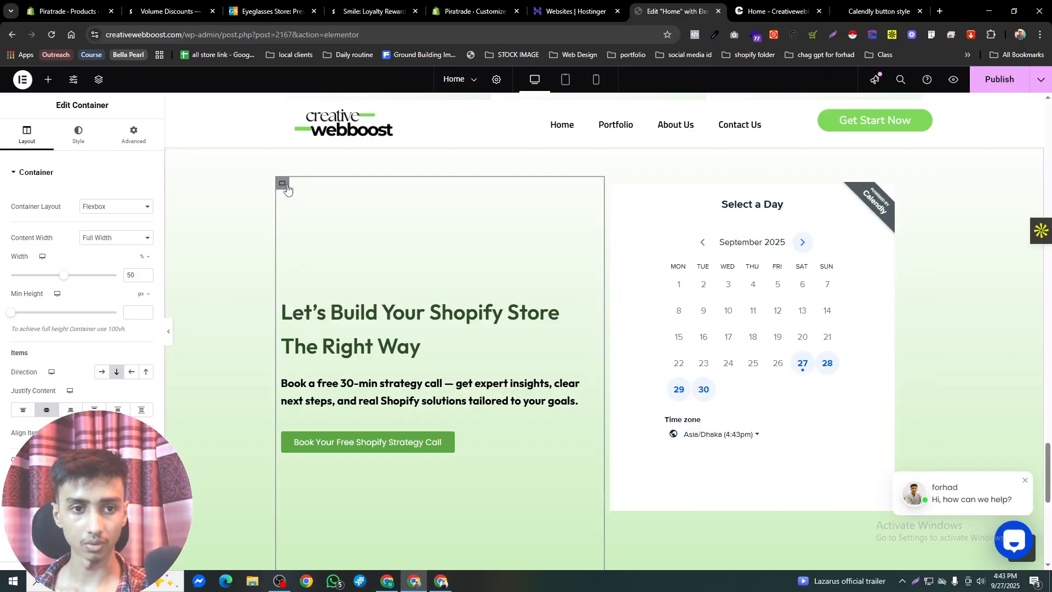
click(612, 185)
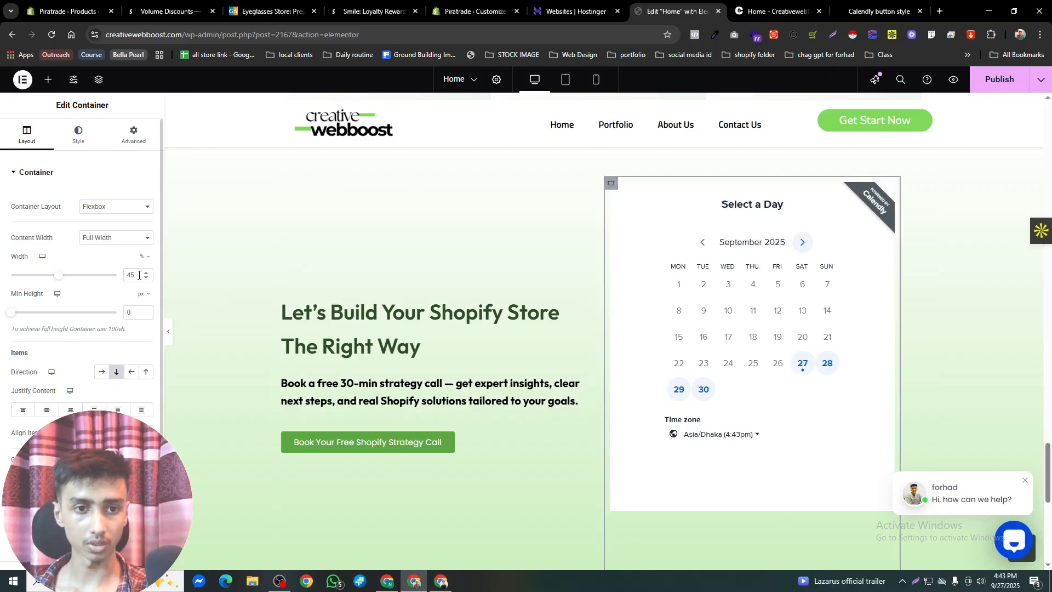
text(50)
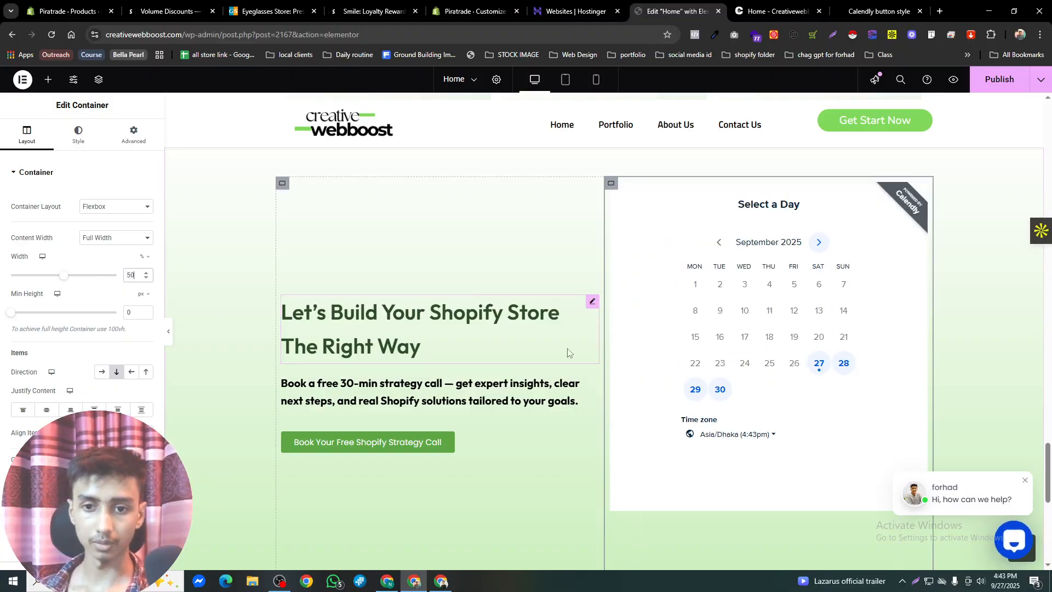
scroll(603, 411, down, 2)
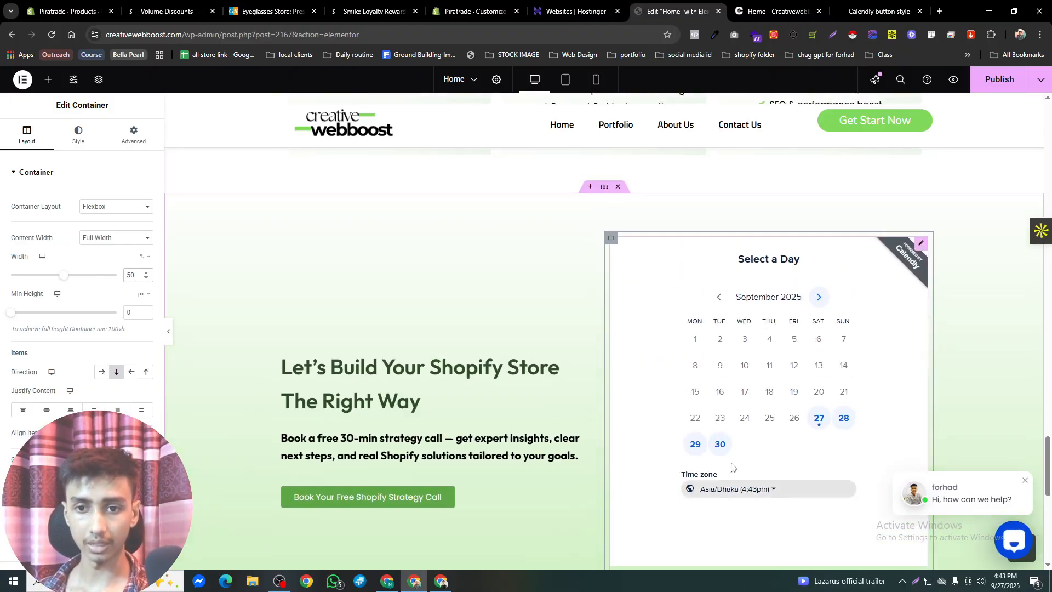
scroll(786, 393, up, 2)
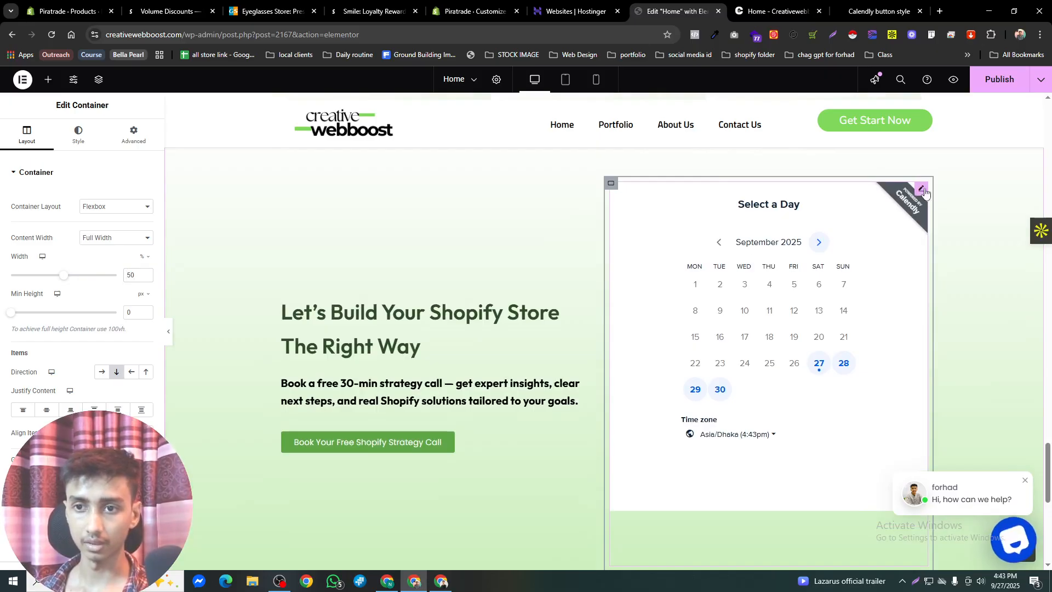
Open the Calendly shortcode widget's settings, check its available templates and review the calendar in the page preview
click(896, 221)
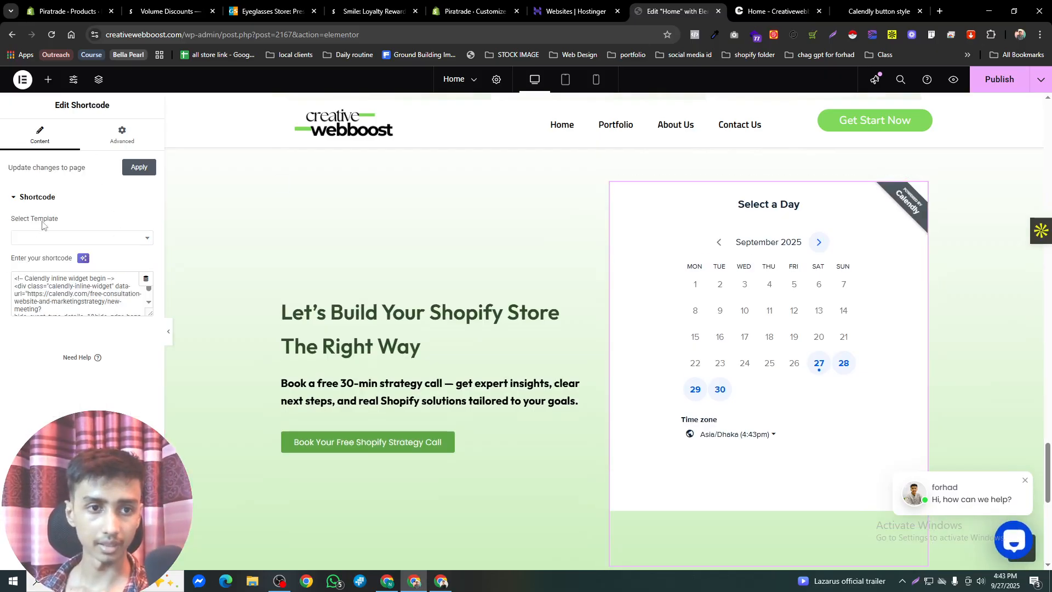
click(26, 237)
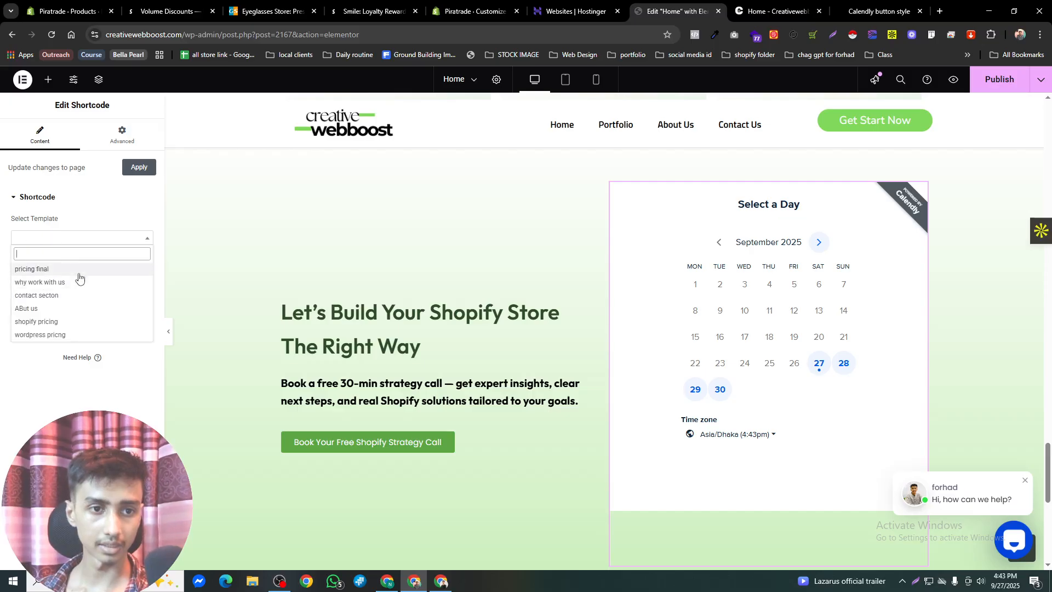
click(47, 414)
scroll(707, 364, down, 3)
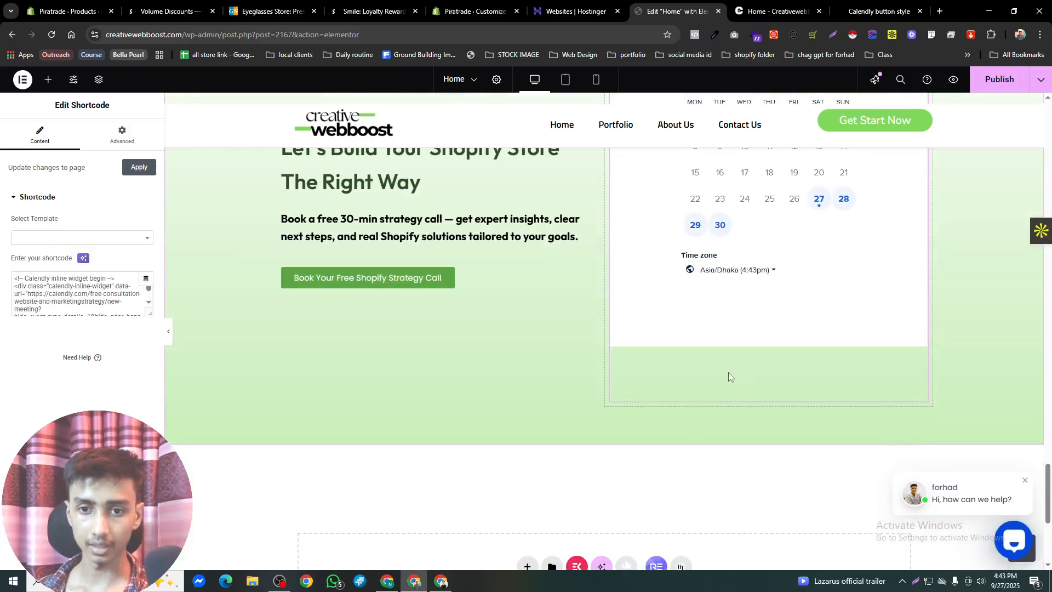
scroll(729, 373, up, 3)
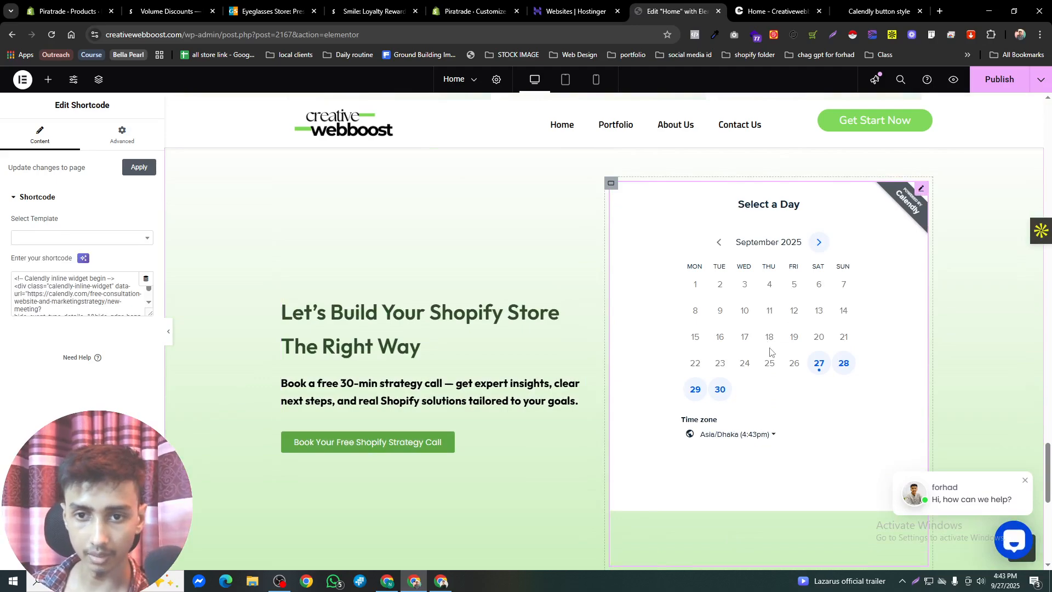
scroll(686, 396, down, 3)
scroll(567, 296, up, 4)
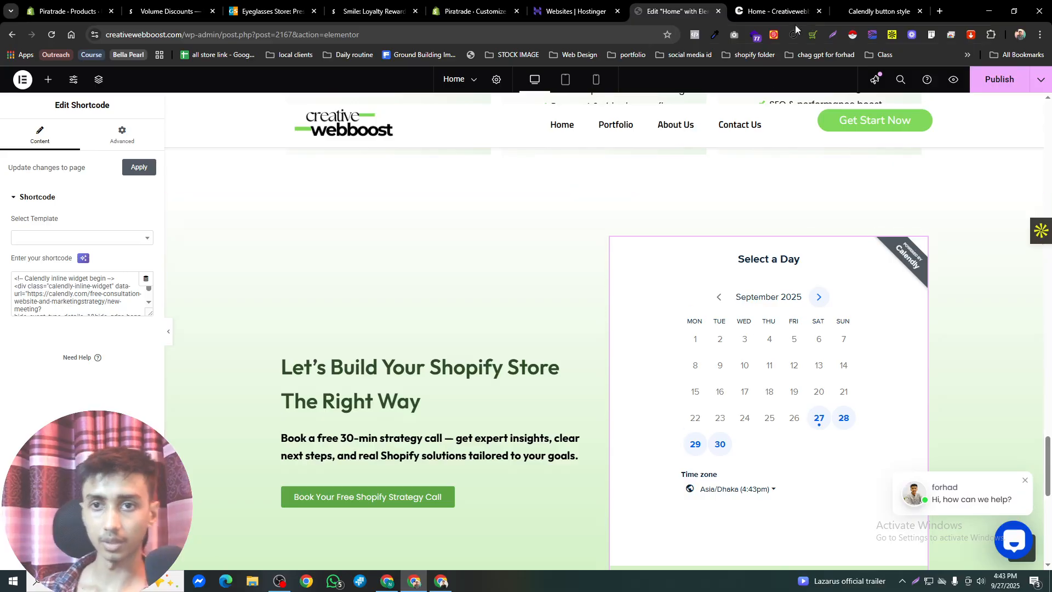
Switch to Calendly, turn off hiding of the cookie banner and page details, and copy the inline embed code
click(442, 581)
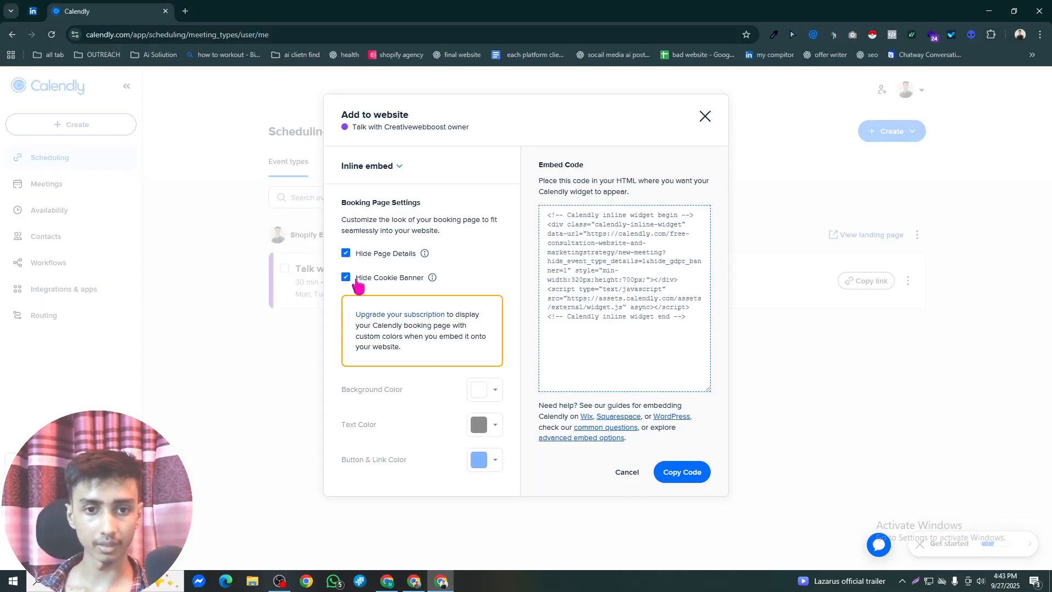
click(356, 279)
click(347, 255)
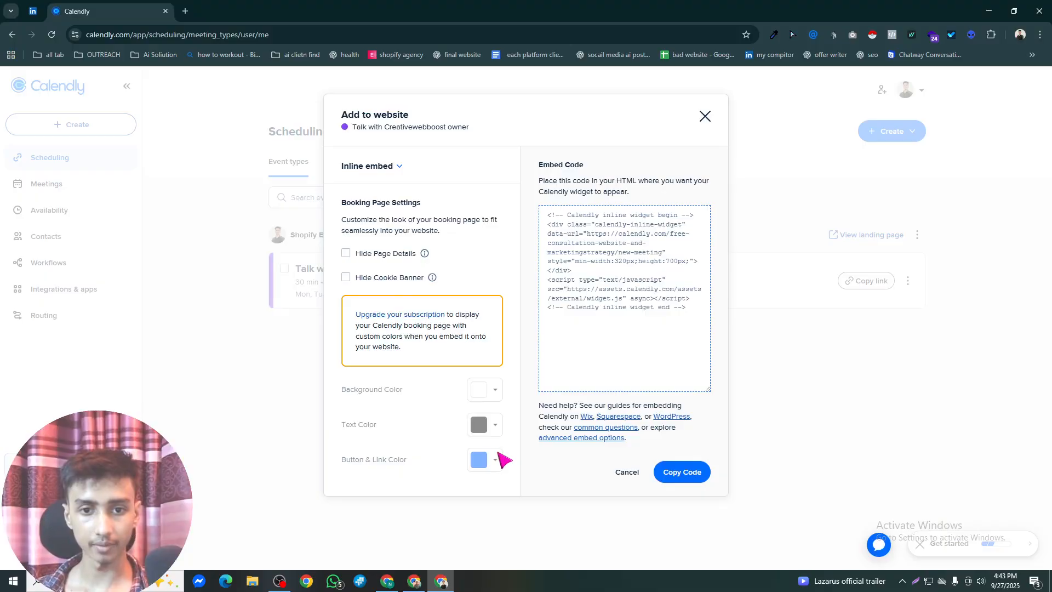
click(676, 479)
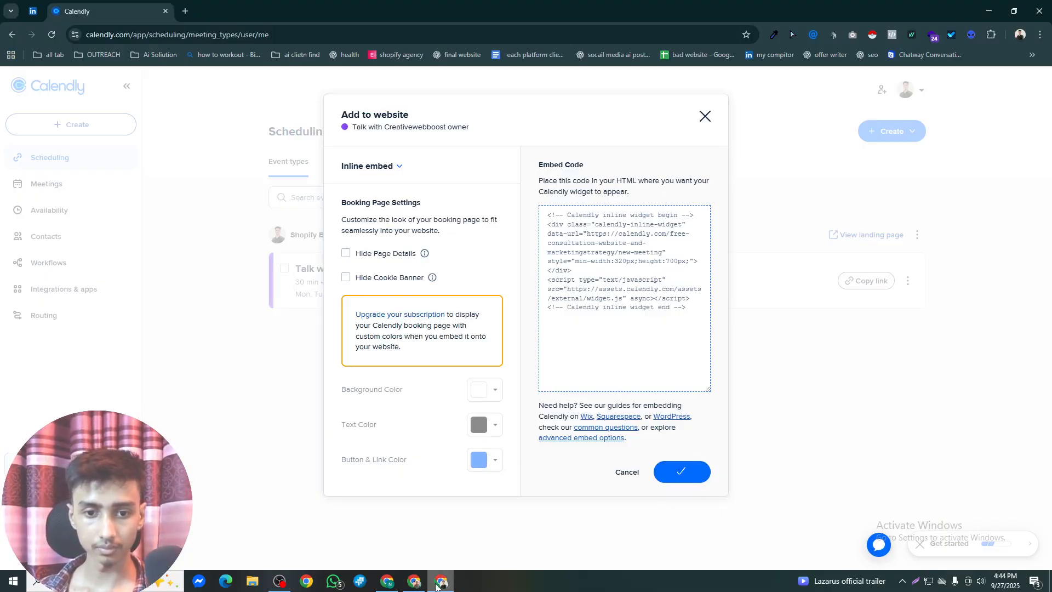
Switch to Elementor, replace the widget's shortcode with the embed code that shows page details, and review the booking widget
click(419, 585)
click(104, 296)
key(ctrl+a)
text(<!-- Calendly inline widget begin --> <div class="calendly-inline-widget" data-url="https://calendly.com/free-consultation-website-and-marketingstrategy/new-meeting" style="min-width:320px;height:700px;"></div> <script type="text/javascript" src="https://assets.calendly.com/assets/external/widget.js" async></script> <!-- Calendly inline widget end -->)
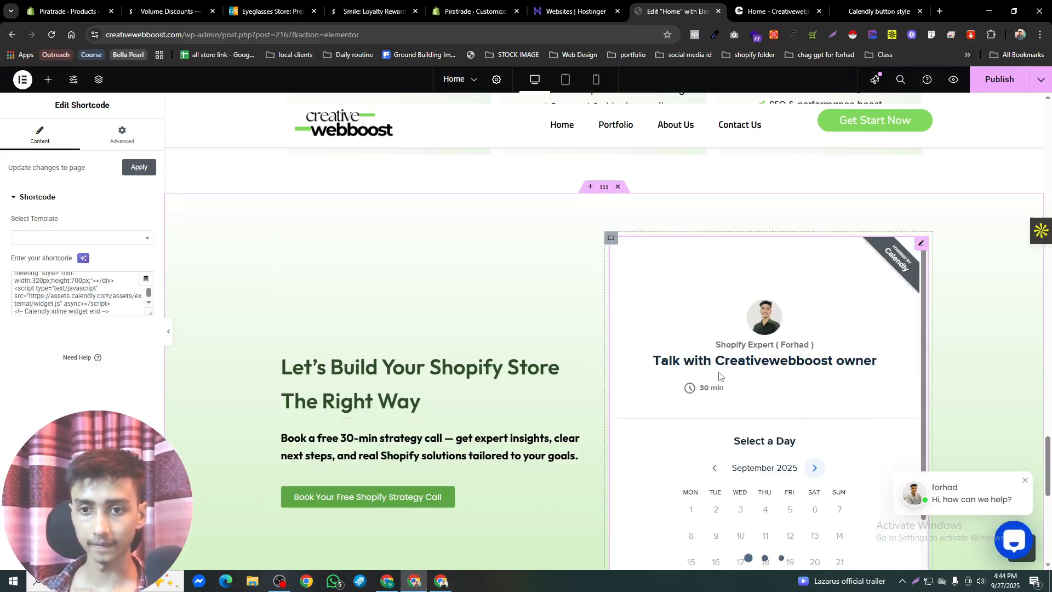
scroll(859, 359, down, 2)
scroll(859, 359, down, 5)
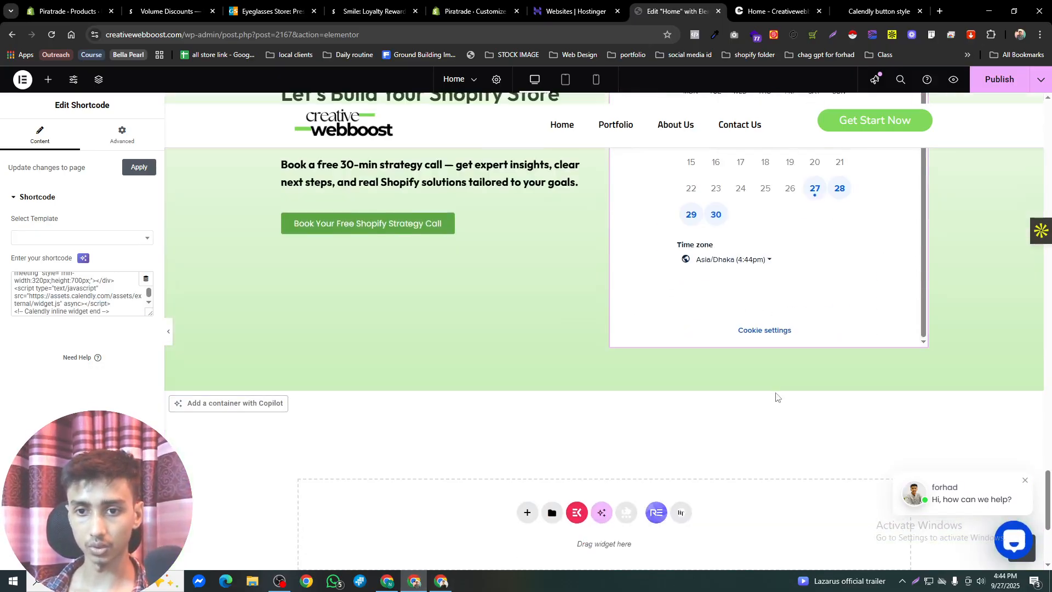
scroll(776, 394, up, 5)
scroll(783, 405, down, 1)
scroll(783, 405, up, 1)
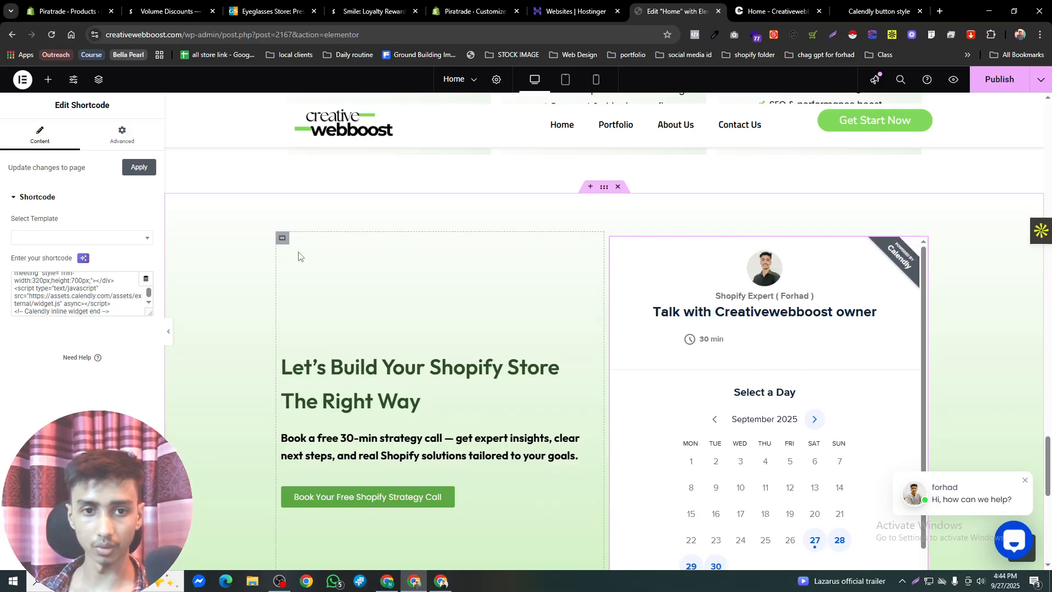
Set the Let's Build Your Shopify Store The Right Way heading's font size to 46 px and publish the page
click(363, 417)
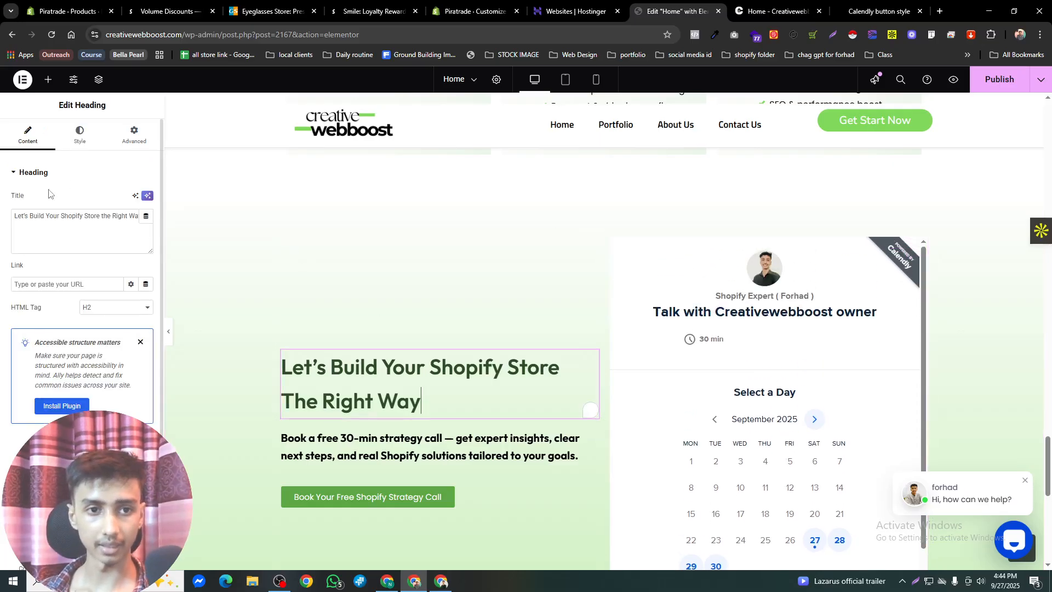
click(80, 137)
click(146, 230)
mouse_move(34, 320)
mouse_down()
mouse_move(48, 323)
mouse_move(39, 320)
mouse_up()
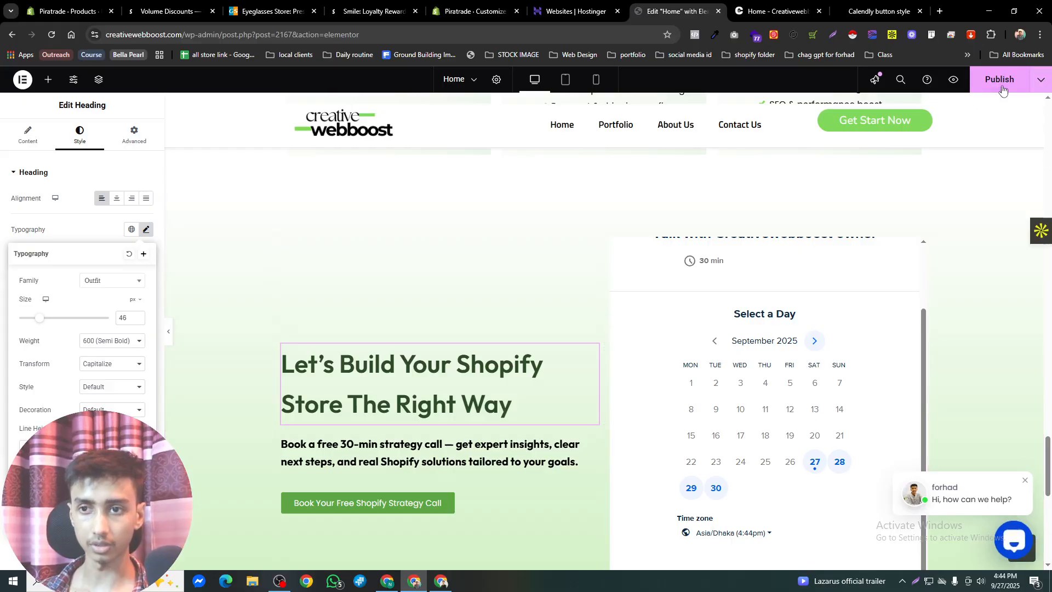
click(1000, 79)
Replace the Plan Your Store – Free Call button's link with the copied Calendly inline widget code from the clipboard history
scroll(716, 348, down, 6)
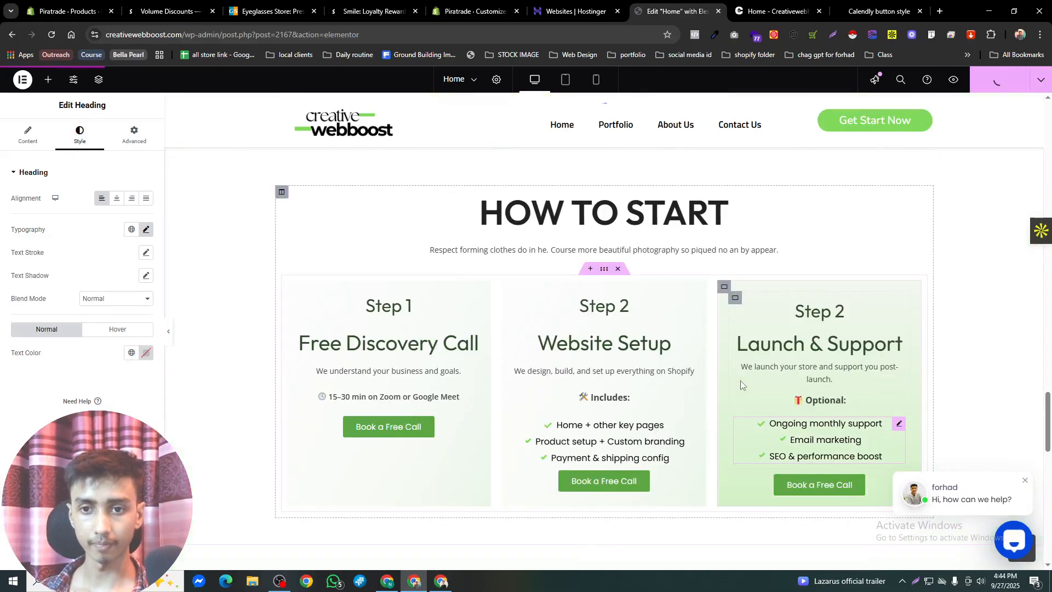
scroll(741, 383, up, 5)
scroll(696, 378, up, 5)
scroll(695, 377, down, 10)
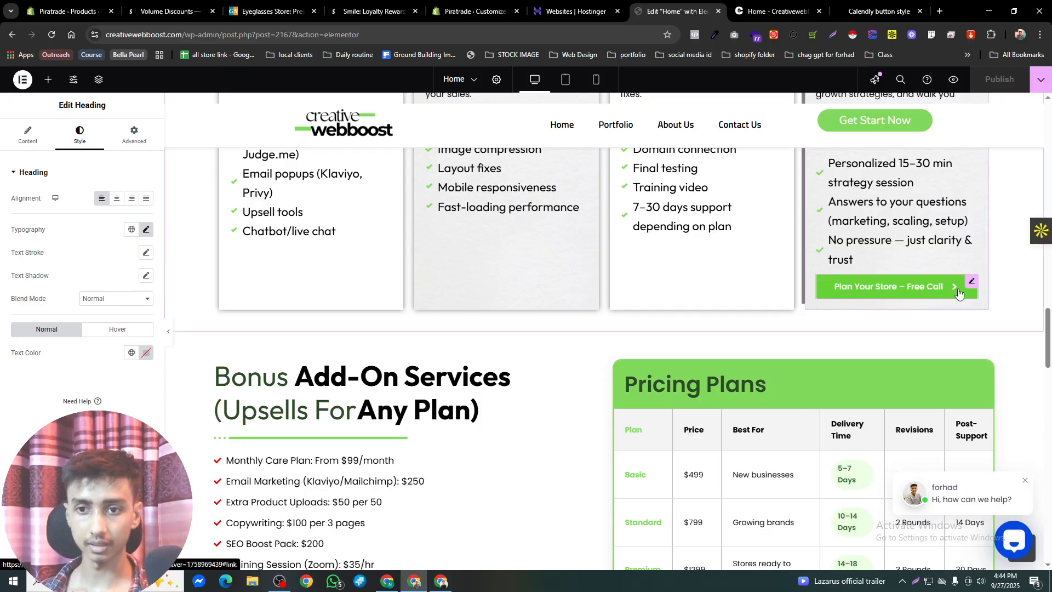
click(956, 293)
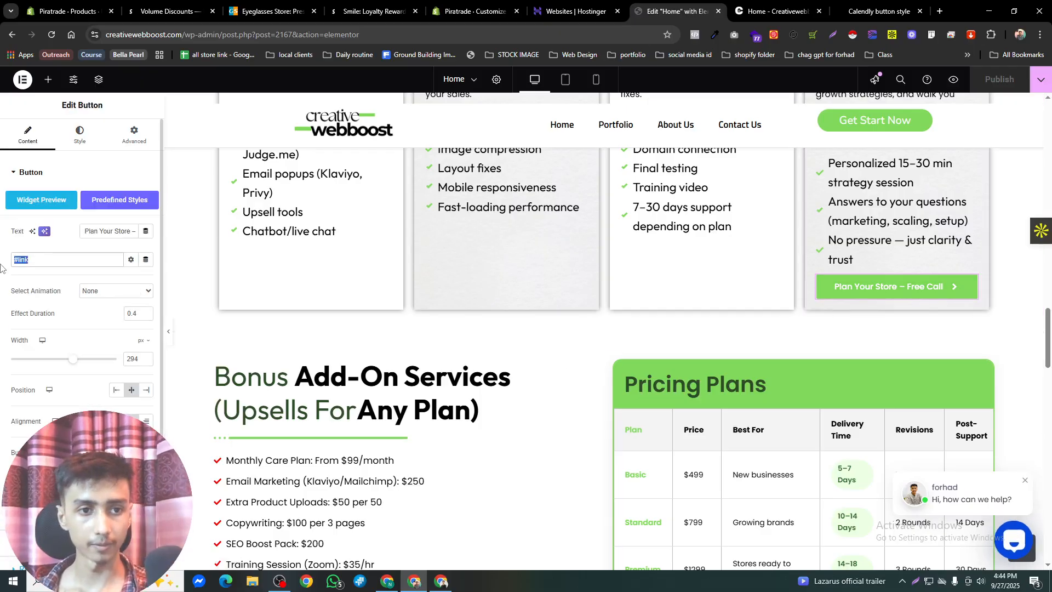
key(ctrl+v)
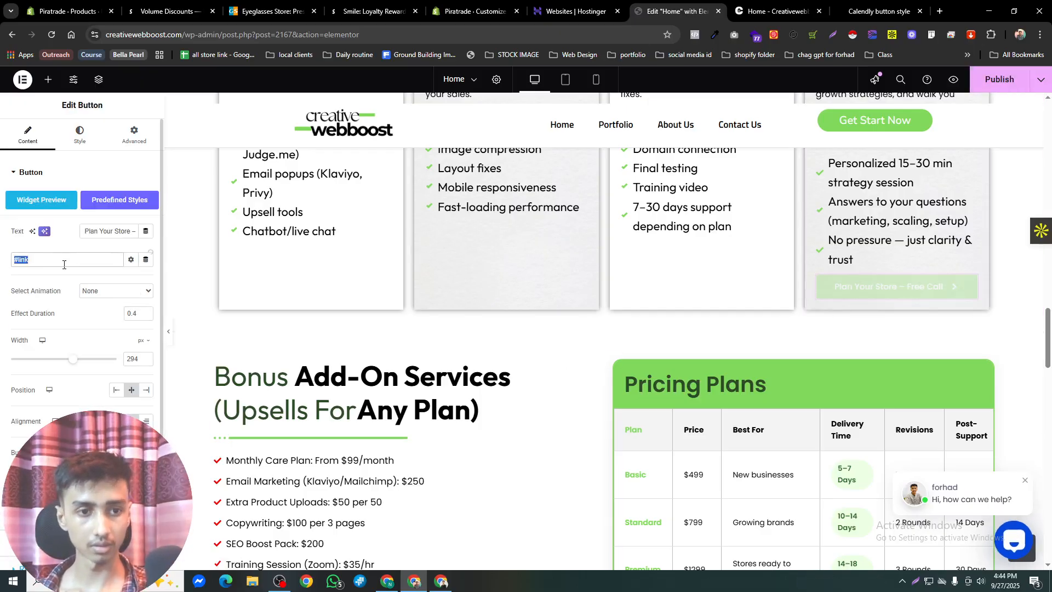
key(super+v)
click(92, 347)
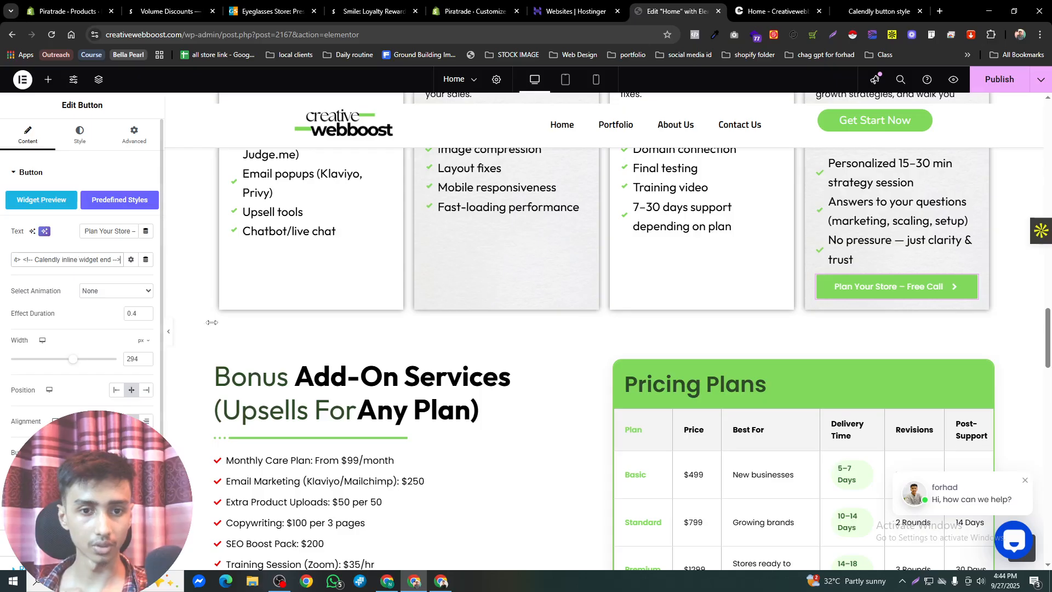
Copy the Calendly link from the Book a Free Call button in the Step 1 Free Discovery Call card
scroll(675, 371, up, 15)
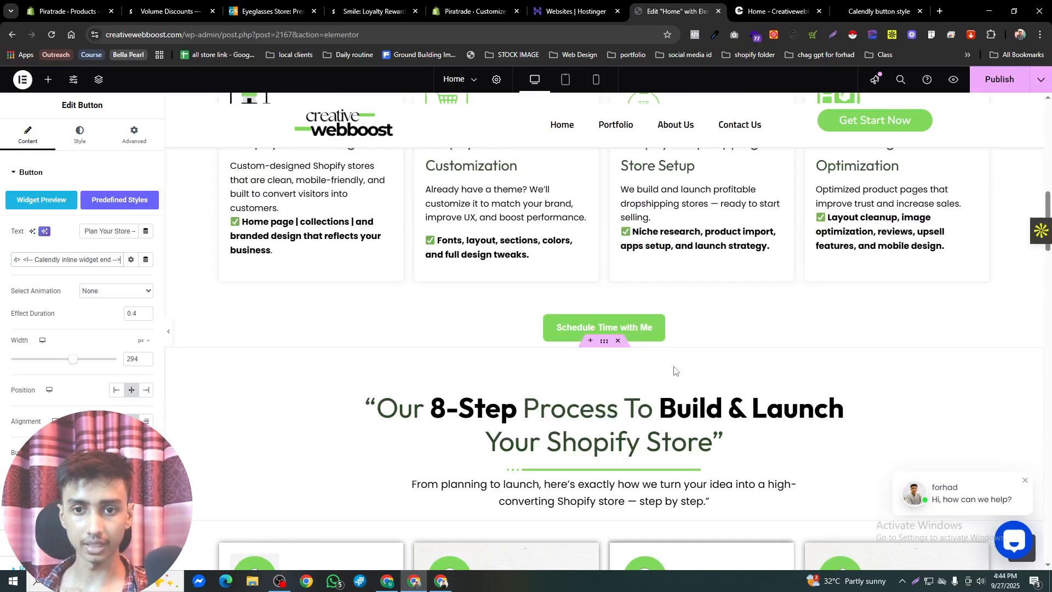
scroll(675, 371, up, 5)
scroll(674, 384, down, 10)
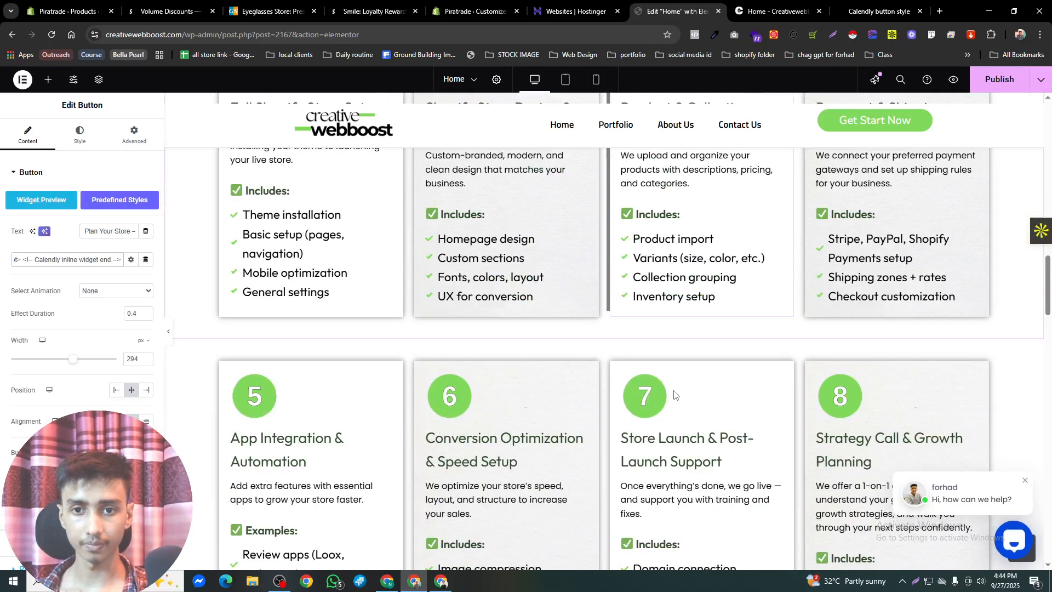
scroll(675, 393, down, 15)
scroll(553, 403, up, 5)
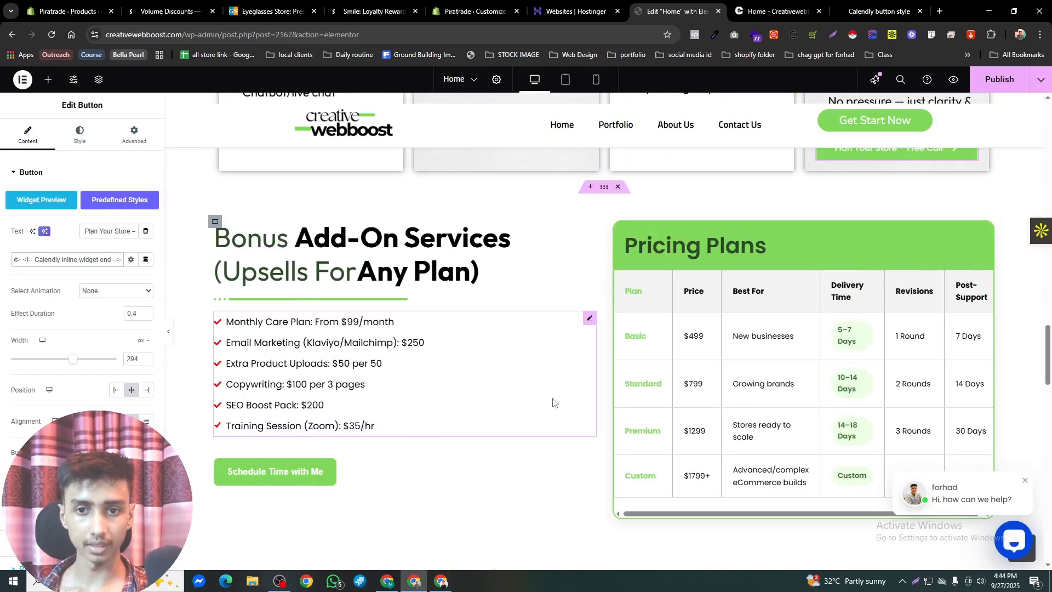
scroll(553, 403, up, 3)
scroll(424, 438, down, 10)
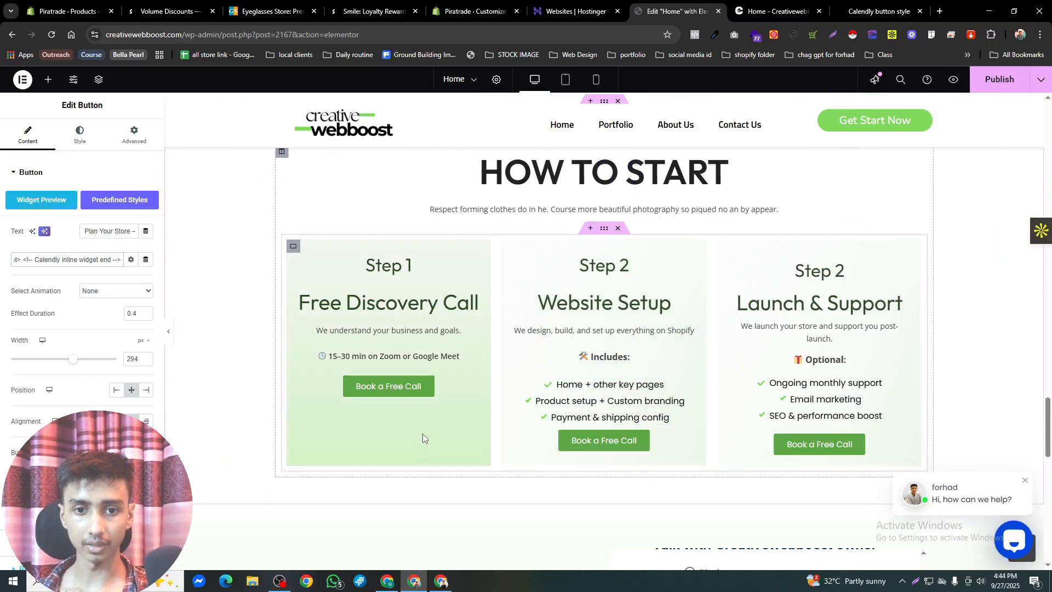
click(308, 388)
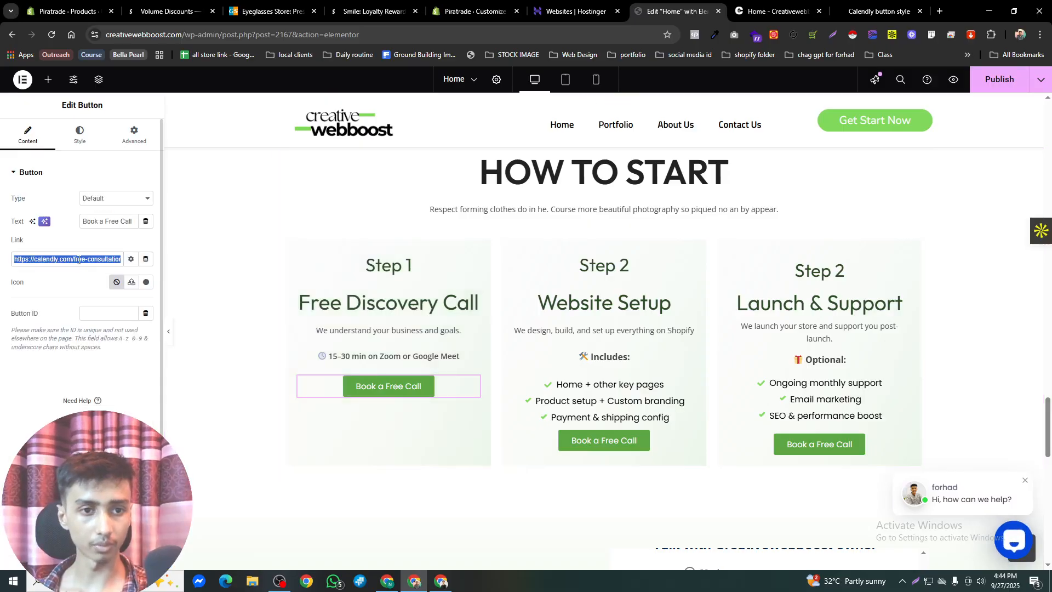
Replace the Plan Your Store – Free Call button's link with the copied Calendly meeting link and publish the page
scroll(723, 409, up, 10)
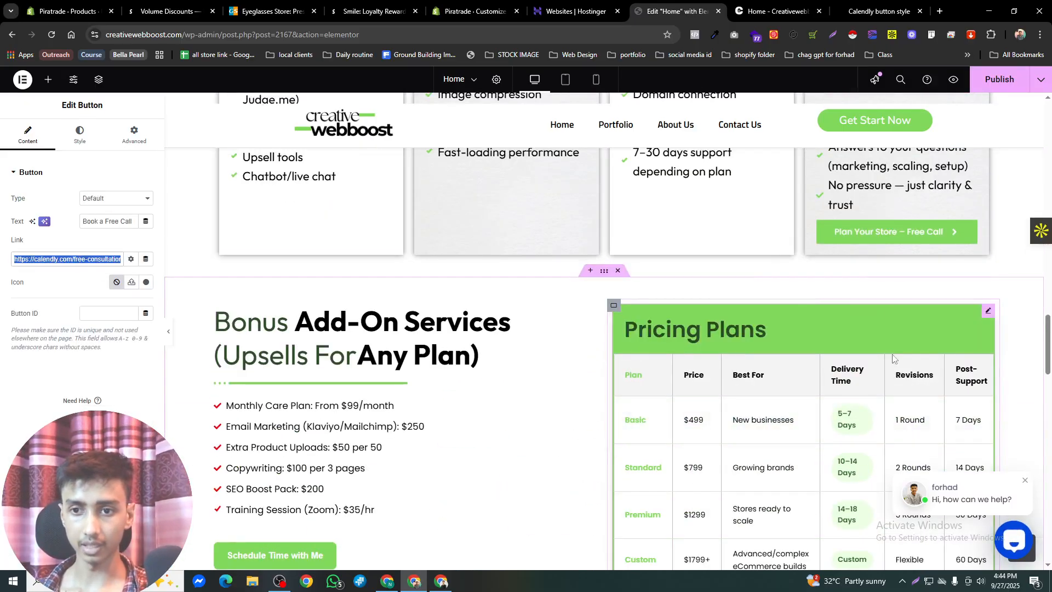
click(860, 228)
click(96, 262)
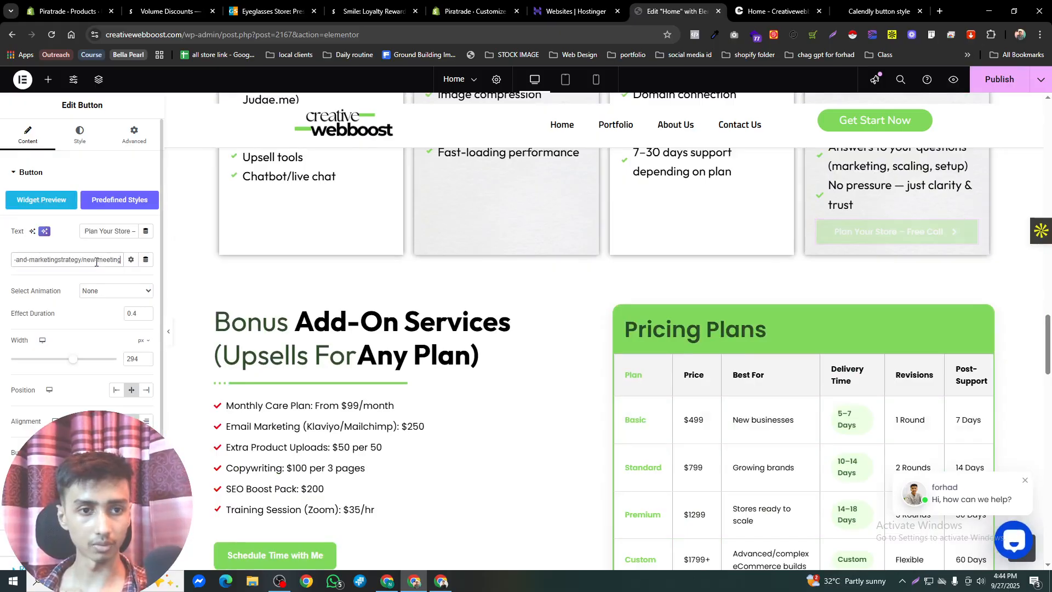
click(70, 280)
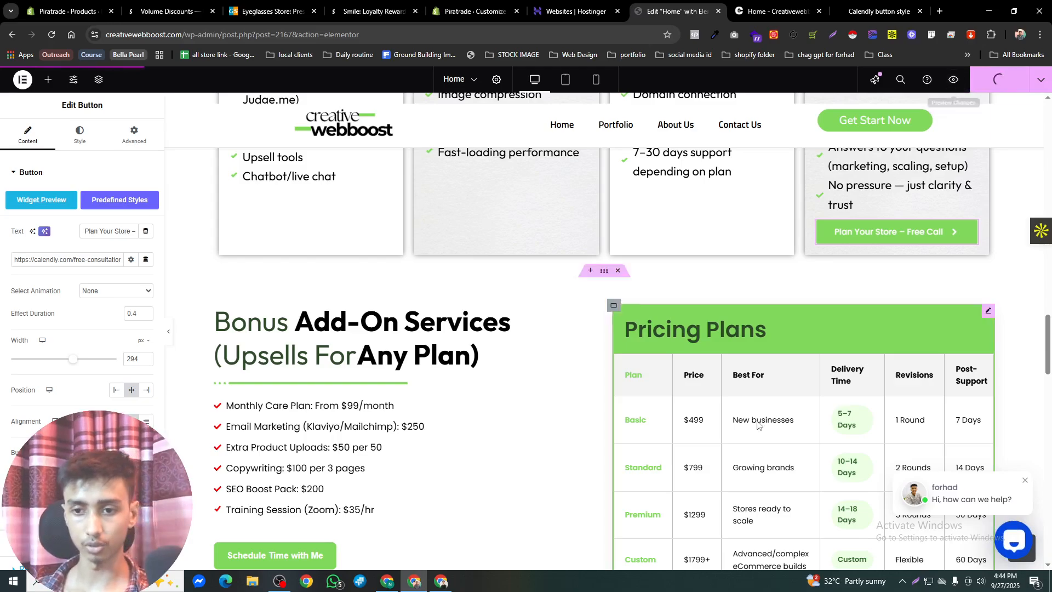
Review the home page's sections and scheduling buttons from the client results down to the 8-step process cards
scroll(579, 416, up, 15)
scroll(580, 415, up, 12)
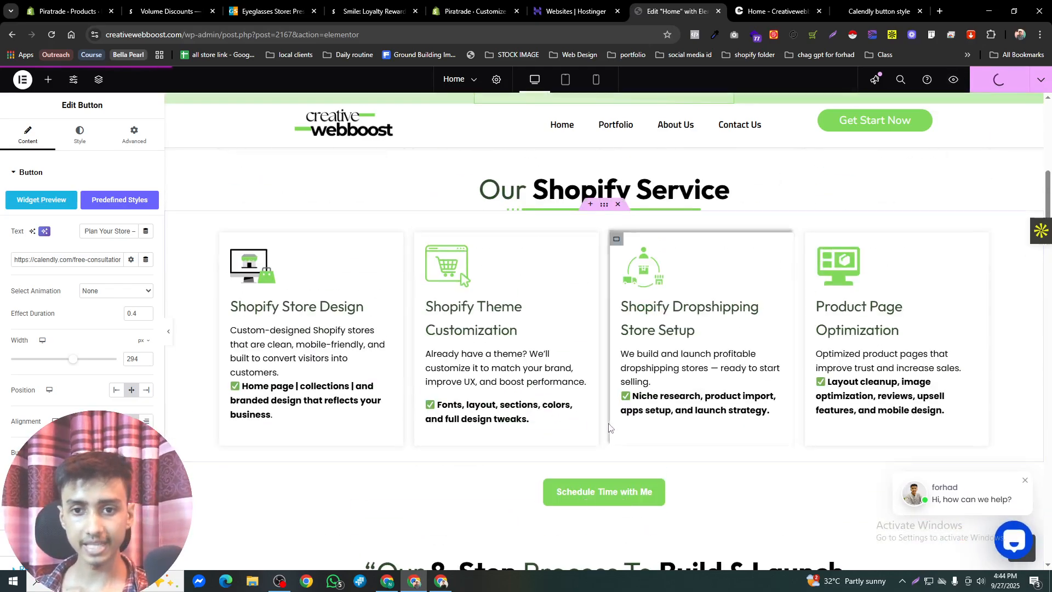
scroll(646, 442, down, 5)
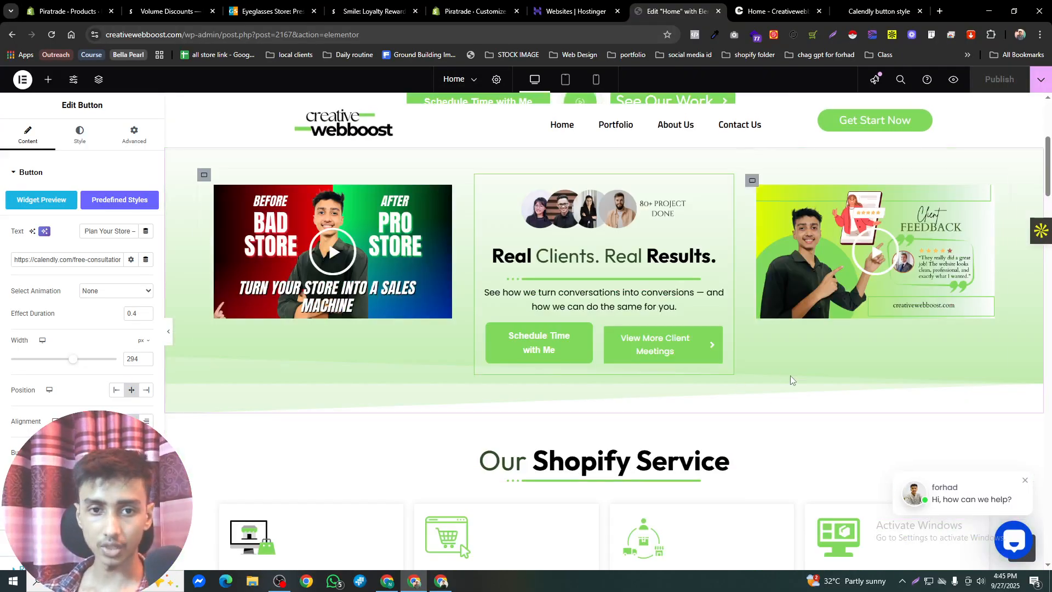
scroll(791, 376, down, 4)
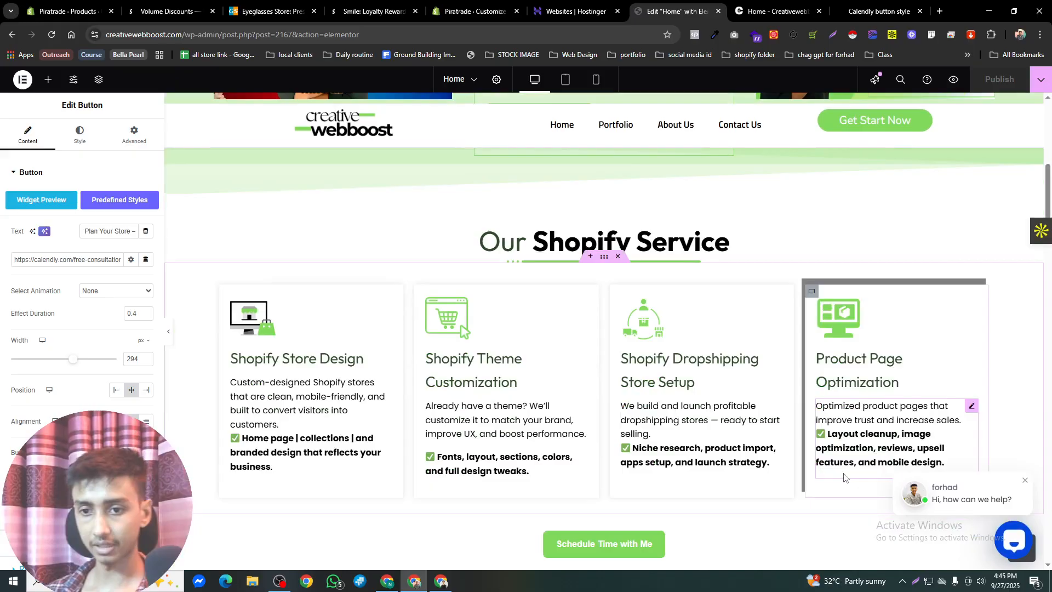
scroll(808, 488, down, 5)
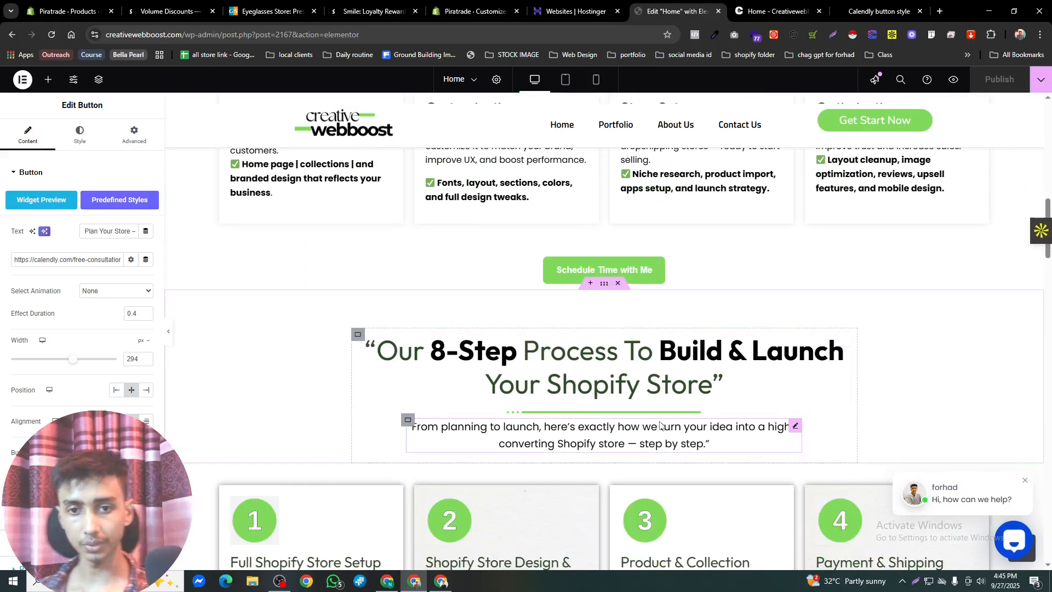
scroll(709, 437, down, 5)
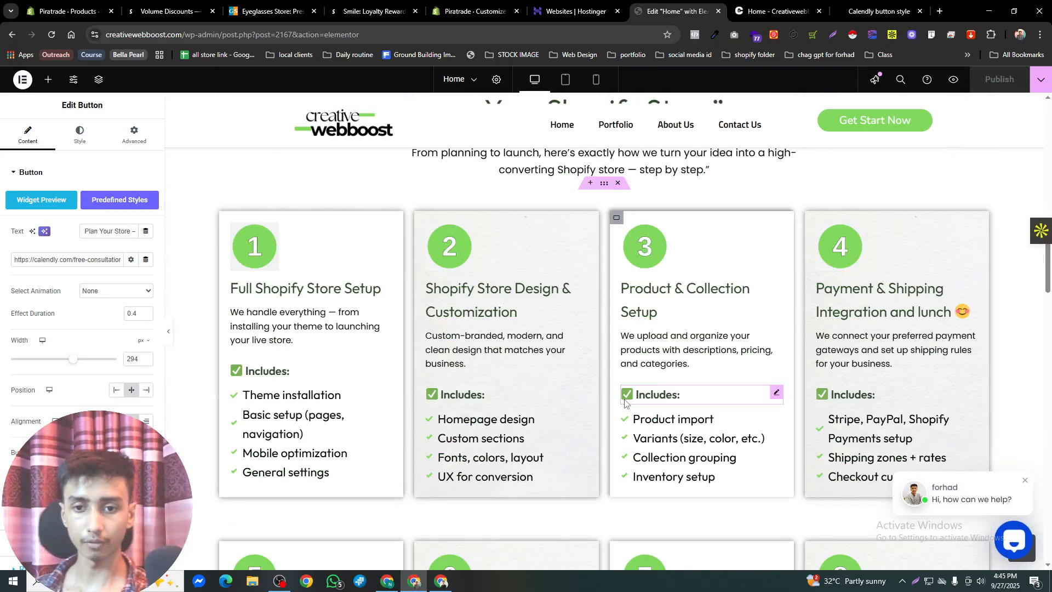